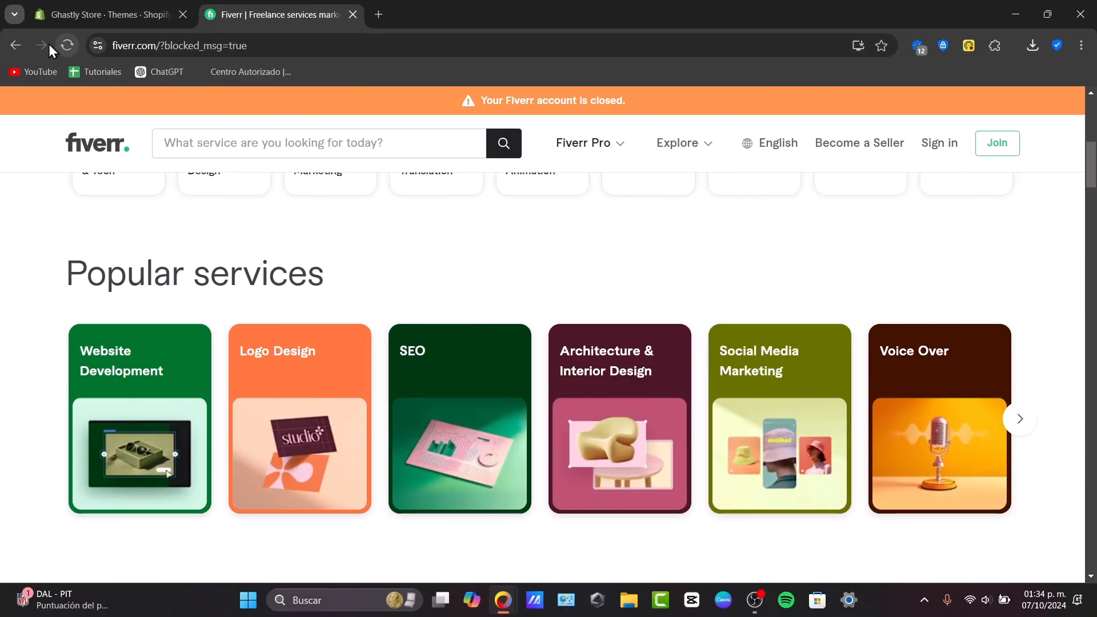
Step: Join Fiverr with a Google account and create the account under the username ThTechExpress
{"action": "left_click", "coordinate": [65, 45]}
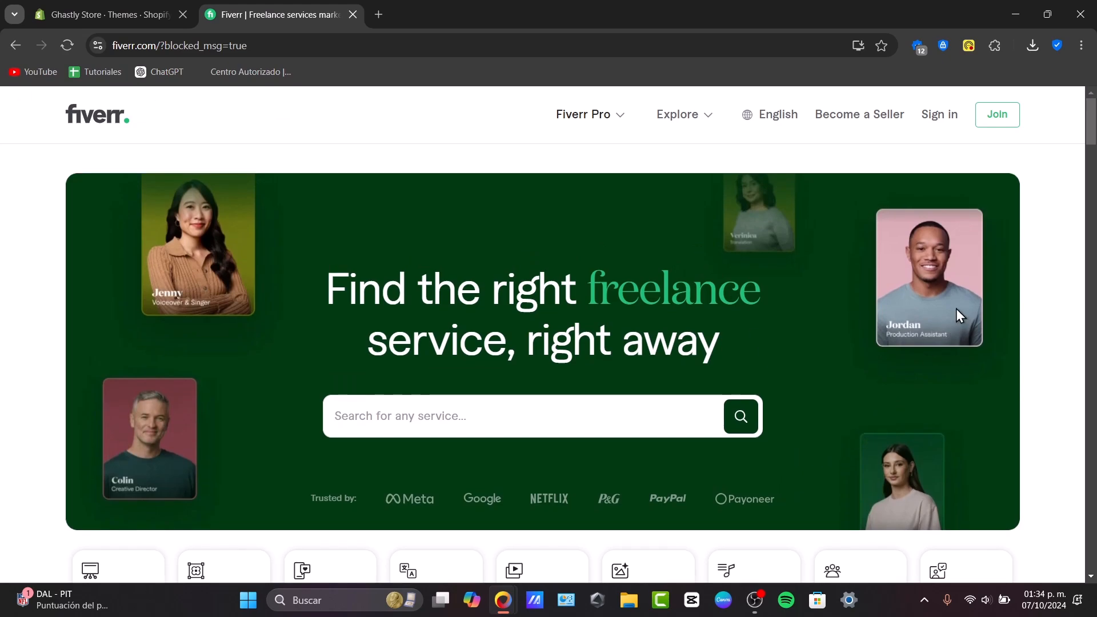
{"action": "left_click", "coordinate": [997, 114]}
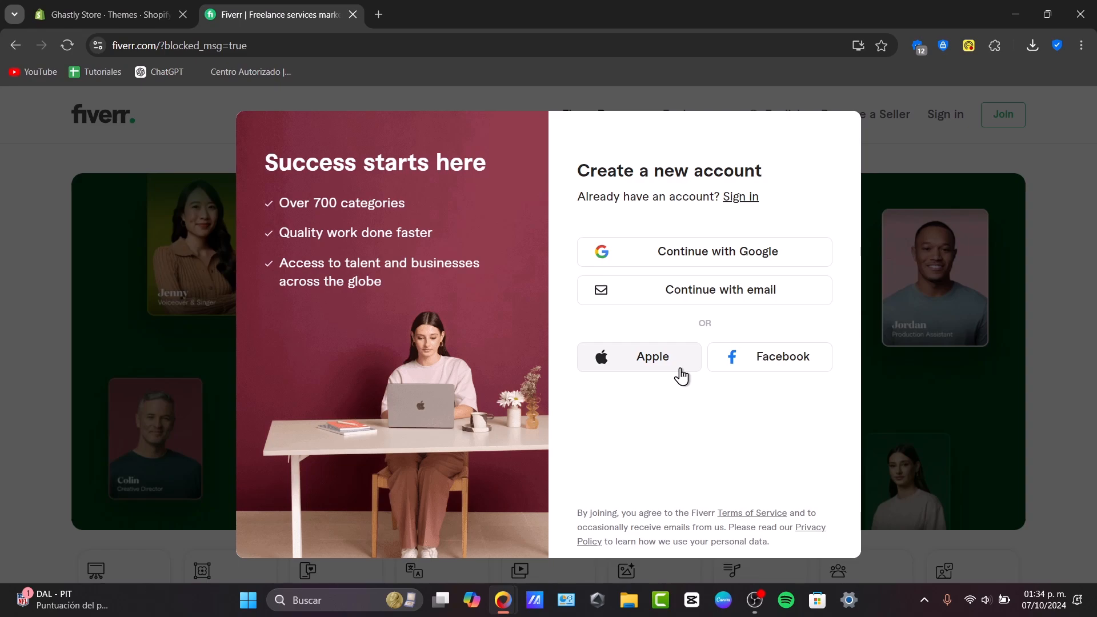
{"action": "left_click", "coordinate": [711, 263]}
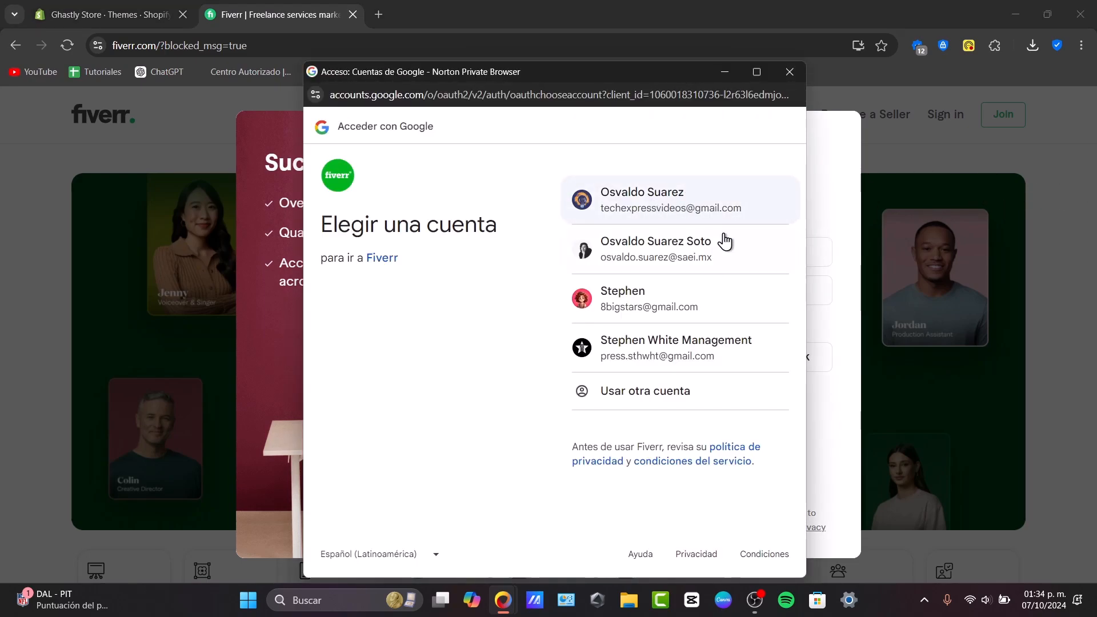
{"action": "left_click", "coordinate": [692, 216]}
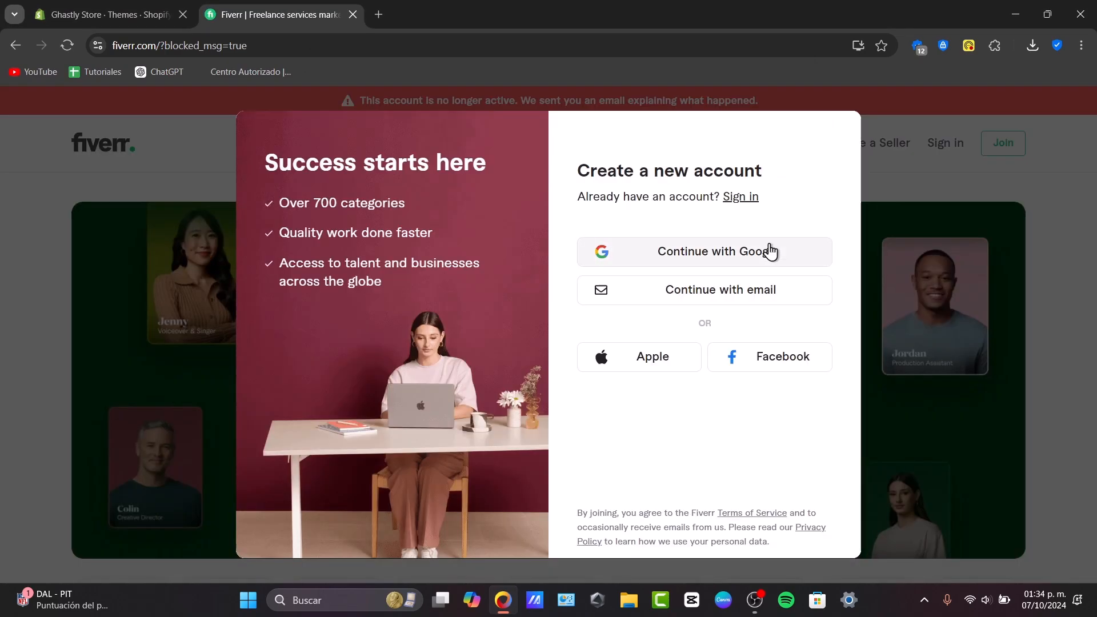
{"action": "left_click", "coordinate": [769, 250]}
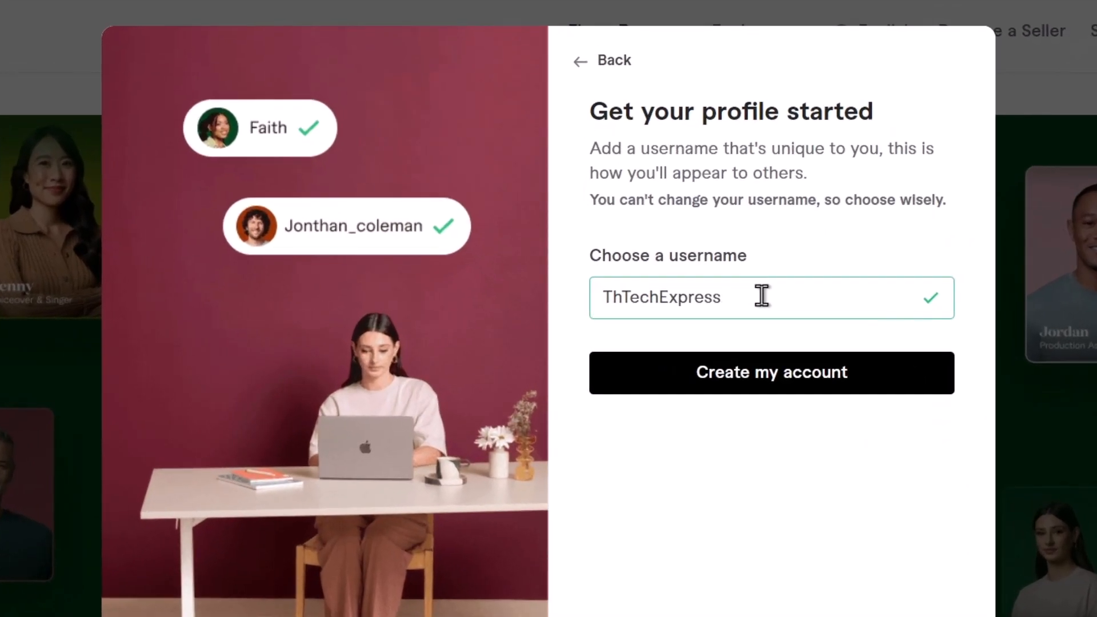
{"action": "left_click", "coordinate": [841, 366]}
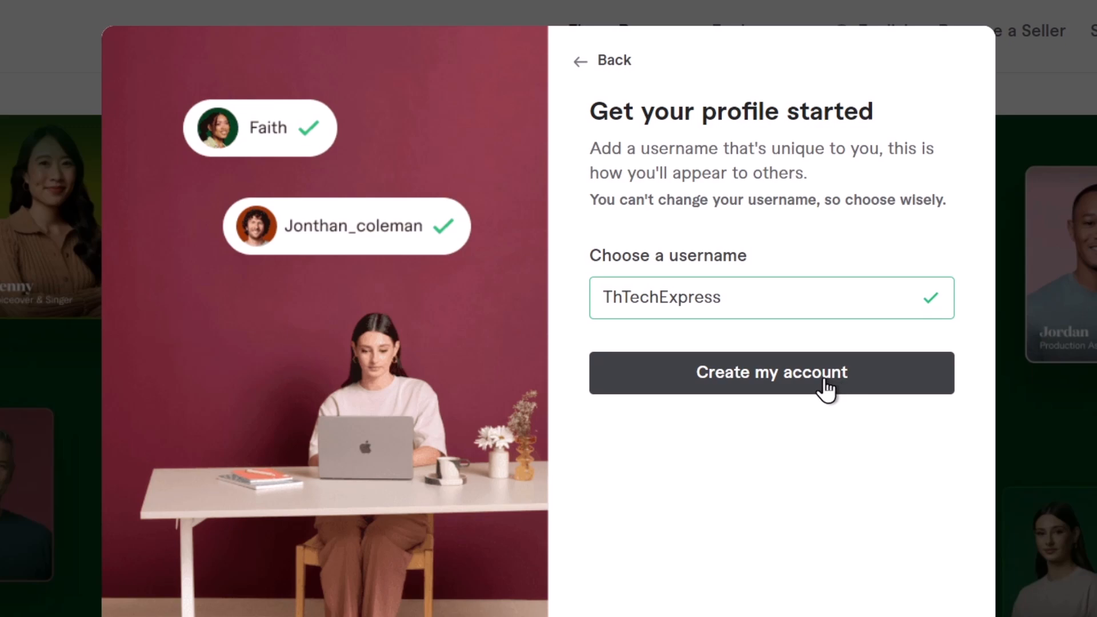
{"action": "left_click", "coordinate": [742, 382]}
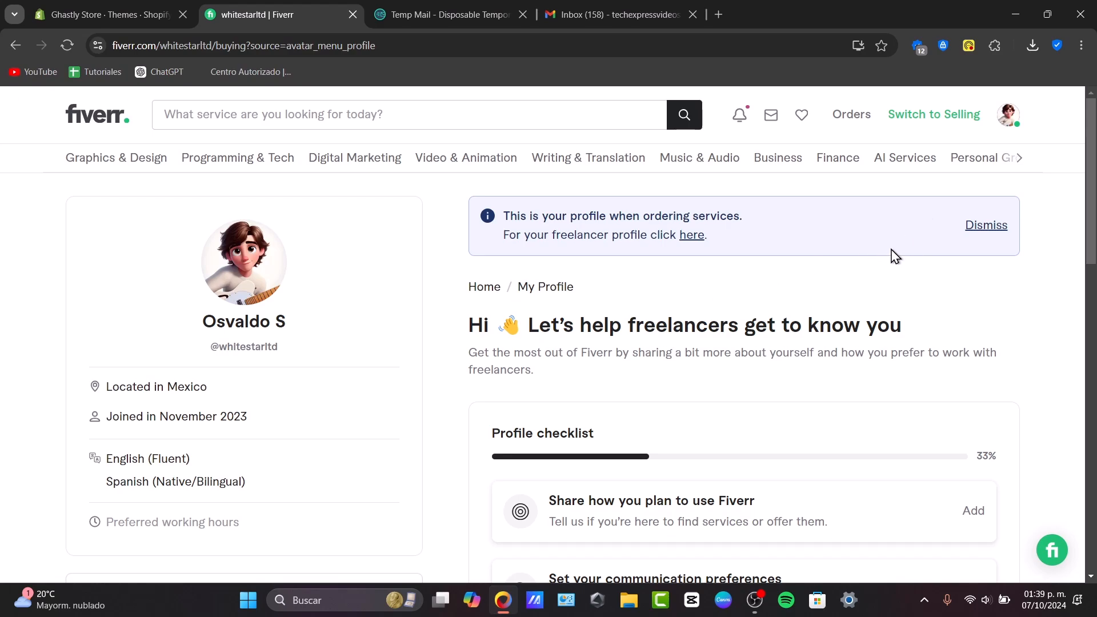
Step: Open the account's profile page and review the personal details and profile checklist
{"action": "left_click", "coordinate": [1017, 128]}
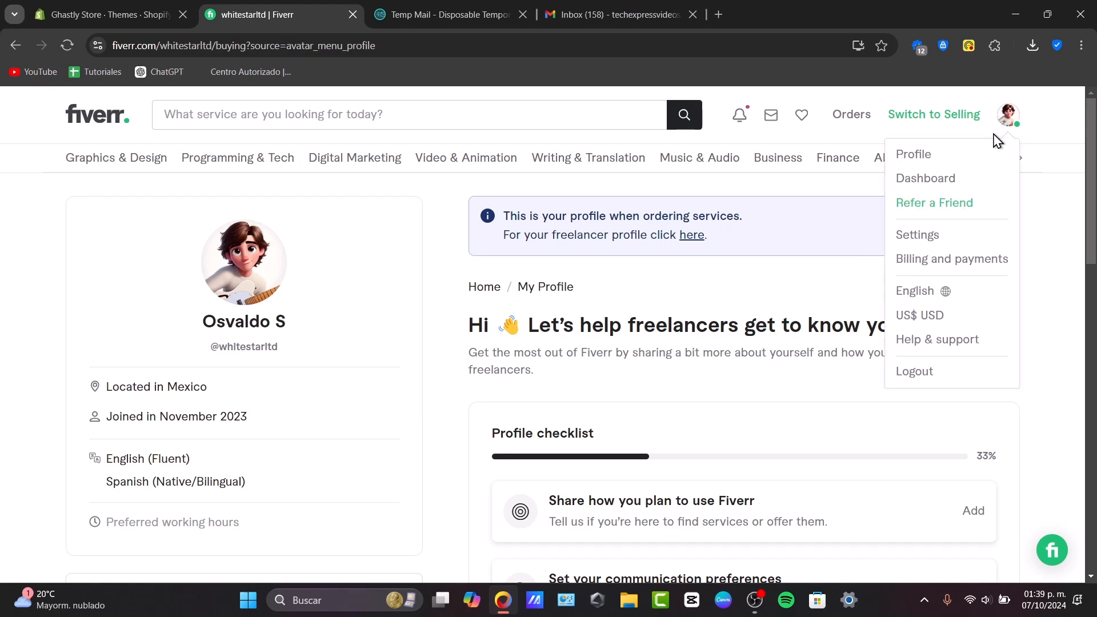
{"action": "left_click", "coordinate": [952, 156]}
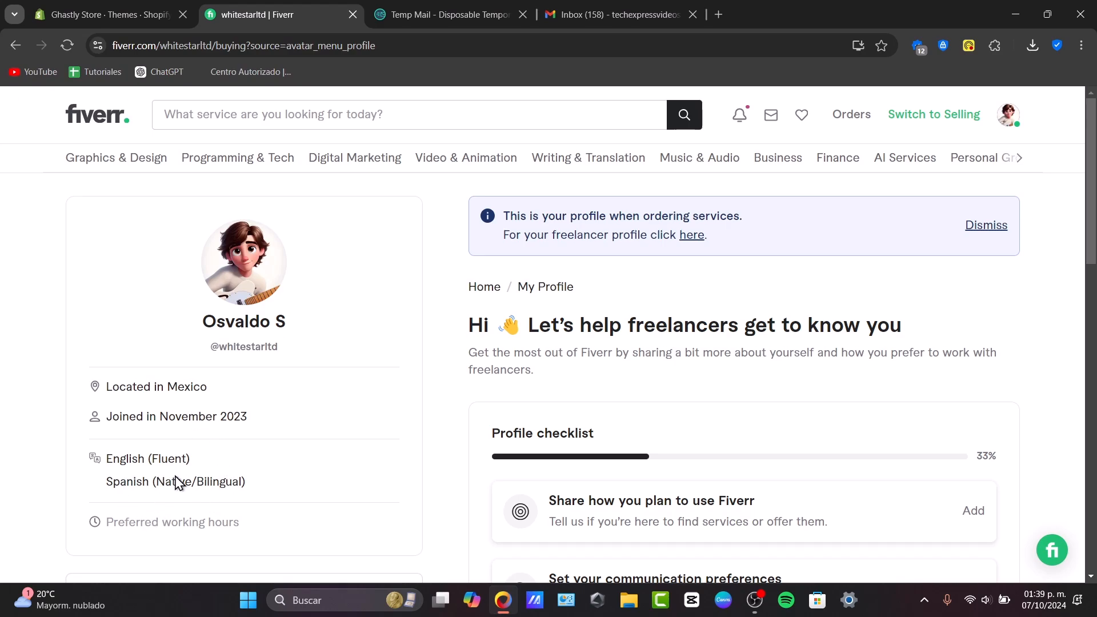
{"action": "scroll", "coordinate": [177, 483], "scroll_direction": "down", "scroll_amount": 10}
{"action": "scroll", "coordinate": [177, 483], "scroll_direction": "up", "scroll_amount": 4}
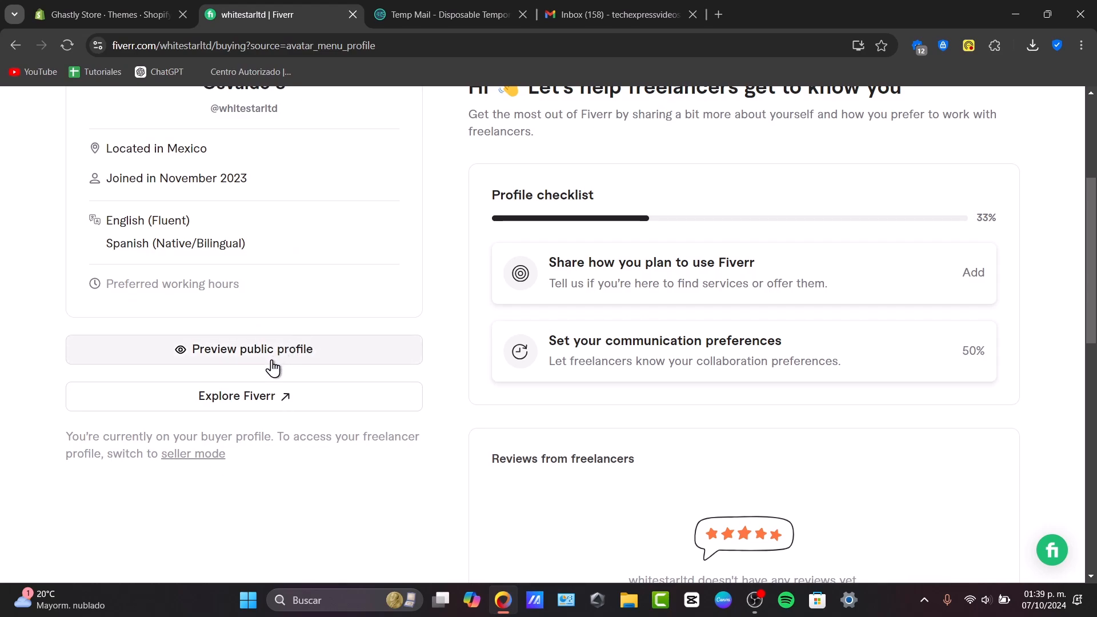
{"action": "left_click_drag", "start_coordinate": [491, 200], "coordinate": [605, 206]}
{"action": "scroll", "coordinate": [703, 269], "scroll_direction": "up", "scroll_amount": 4}
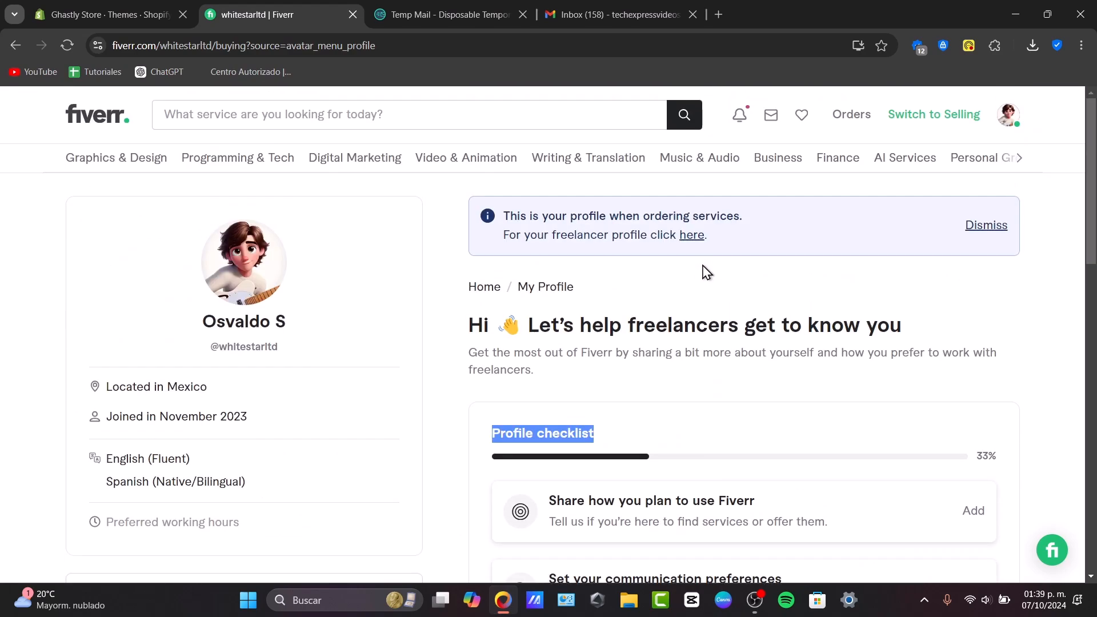
{"action": "scroll", "coordinate": [707, 272], "scroll_direction": "down", "scroll_amount": 4}
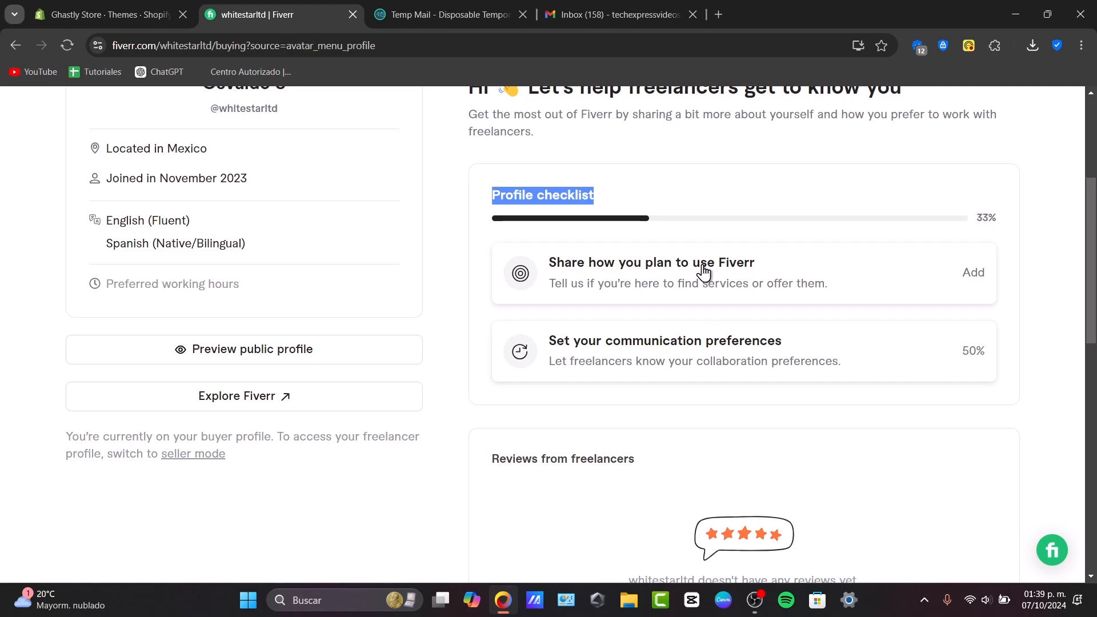
Step: Complete the plan for using Fiverr with Selling freelance services as the purpose, and start selling
{"action": "left_click", "coordinate": [704, 273]}
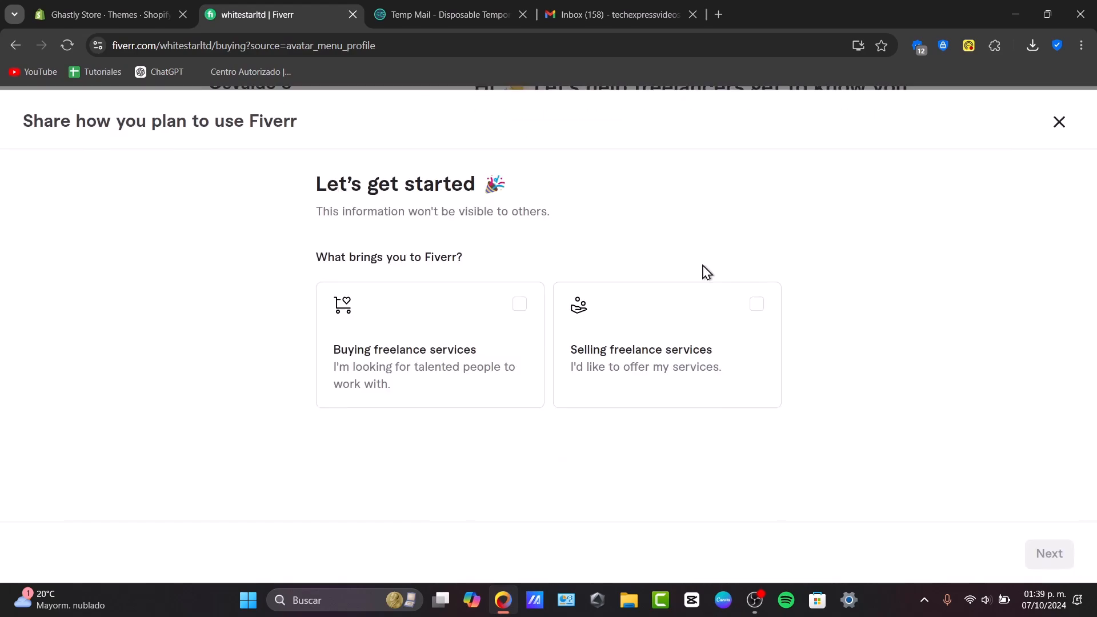
{"action": "left_click_drag", "start_coordinate": [387, 255], "coordinate": [468, 262]}
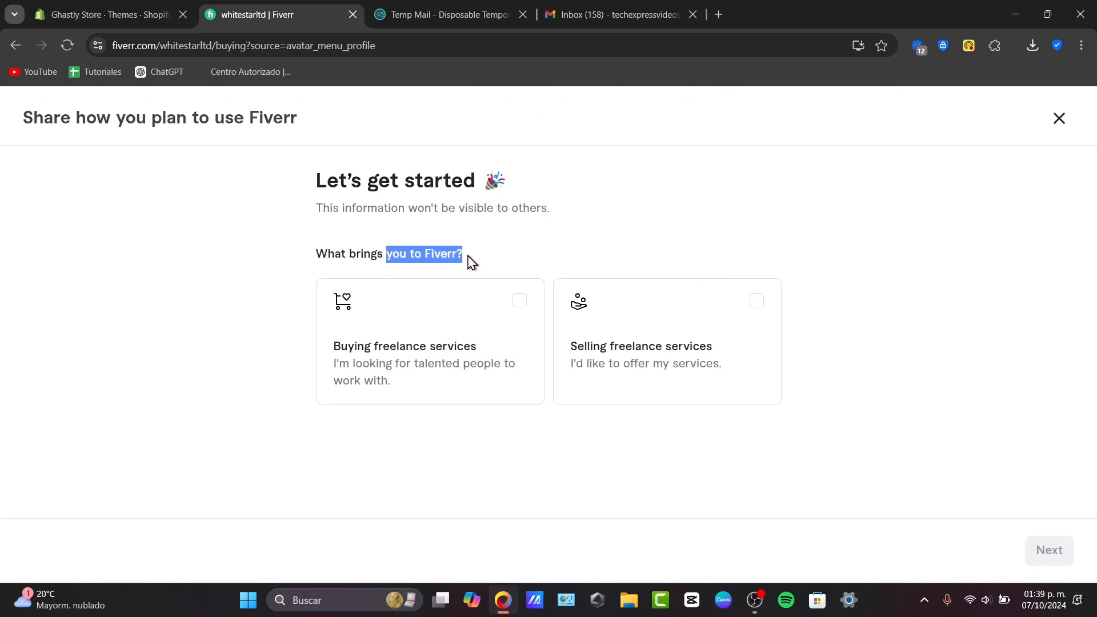
{"action": "left_click", "coordinate": [512, 261]}
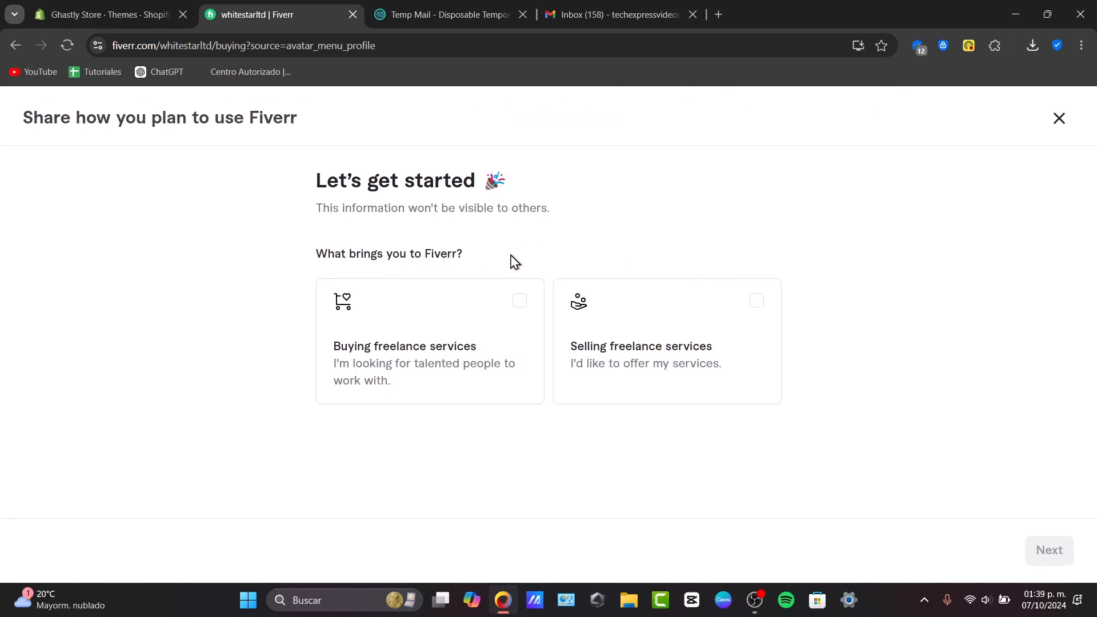
{"action": "left_click", "coordinate": [672, 337]}
{"action": "left_click", "coordinate": [1047, 552]}
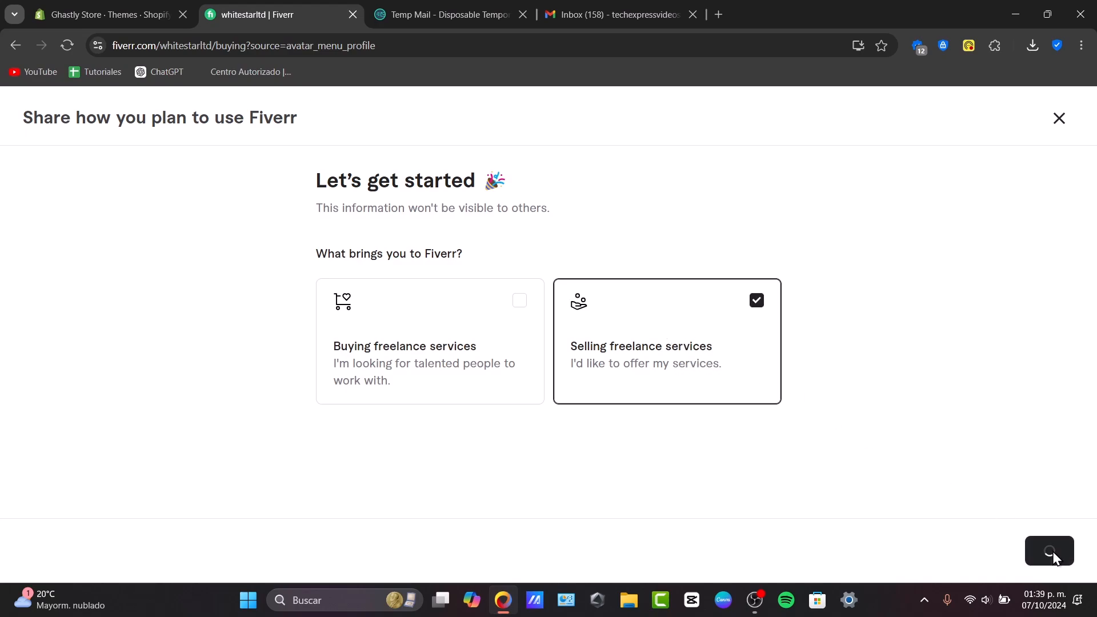
{"action": "left_click_drag", "start_coordinate": [368, 188], "coordinate": [578, 248]}
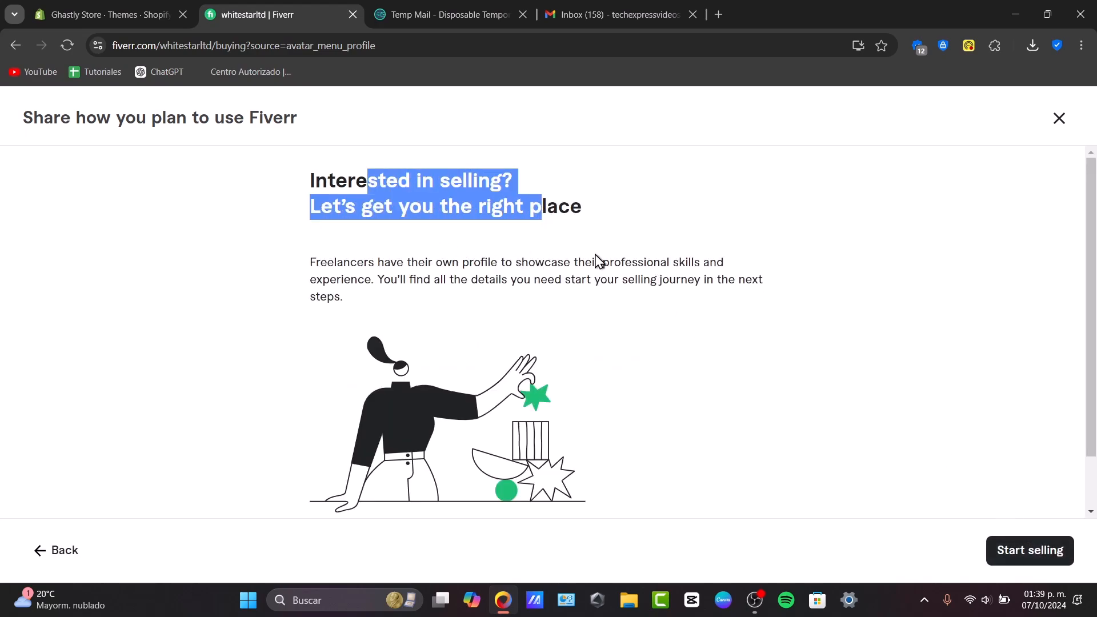
{"action": "left_click", "coordinate": [991, 558]}
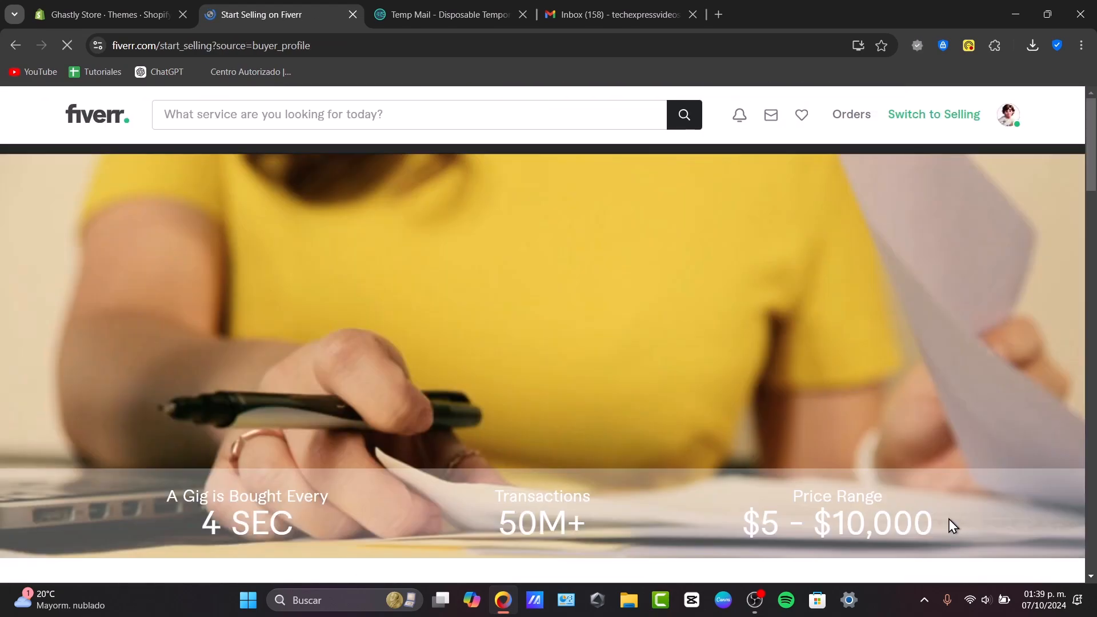
Step: Begin becoming a seller and proceed through the onboarding overview and profile guidelines to the Personal Info form
{"action": "scroll", "coordinate": [669, 358], "scroll_direction": "down", "scroll_amount": 4}
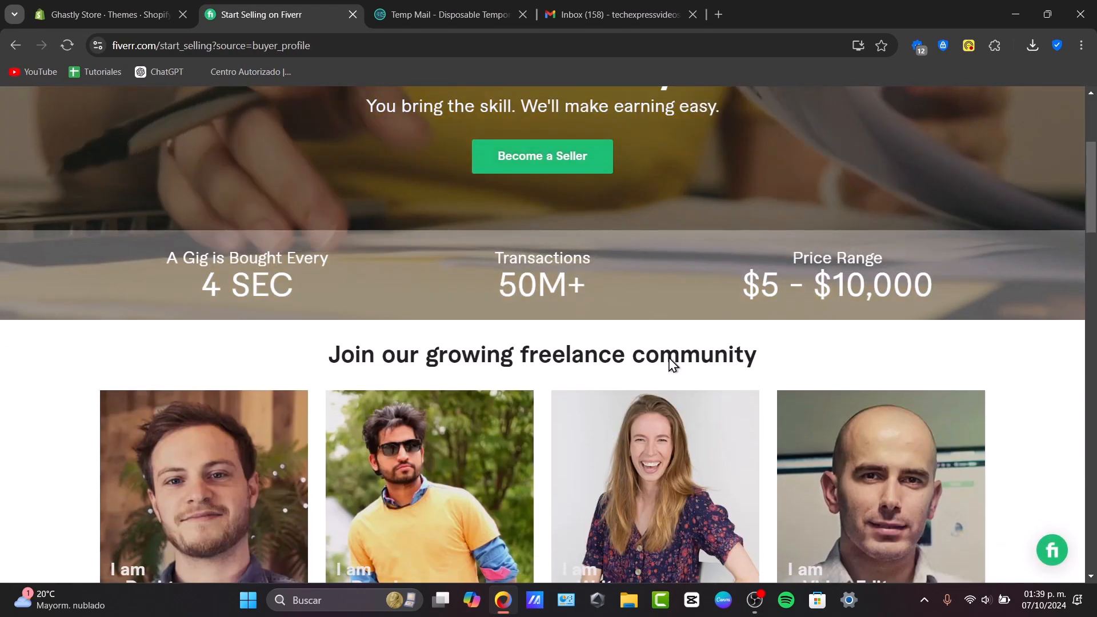
{"action": "scroll", "coordinate": [668, 358], "scroll_direction": "up", "scroll_amount": 4}
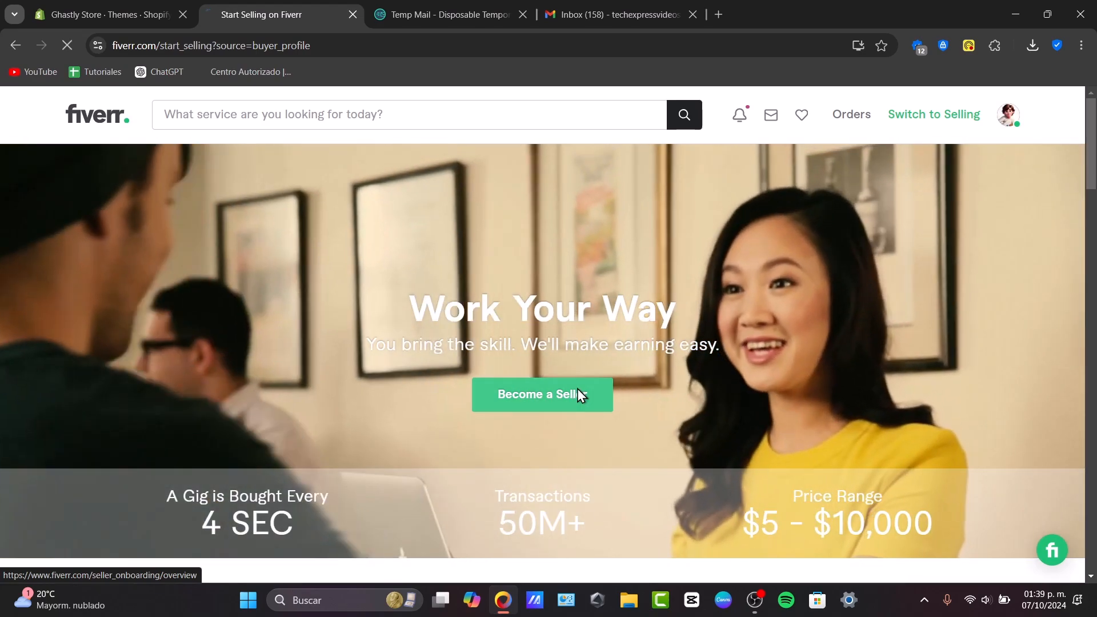
{"action": "left_click", "coordinate": [579, 394]}
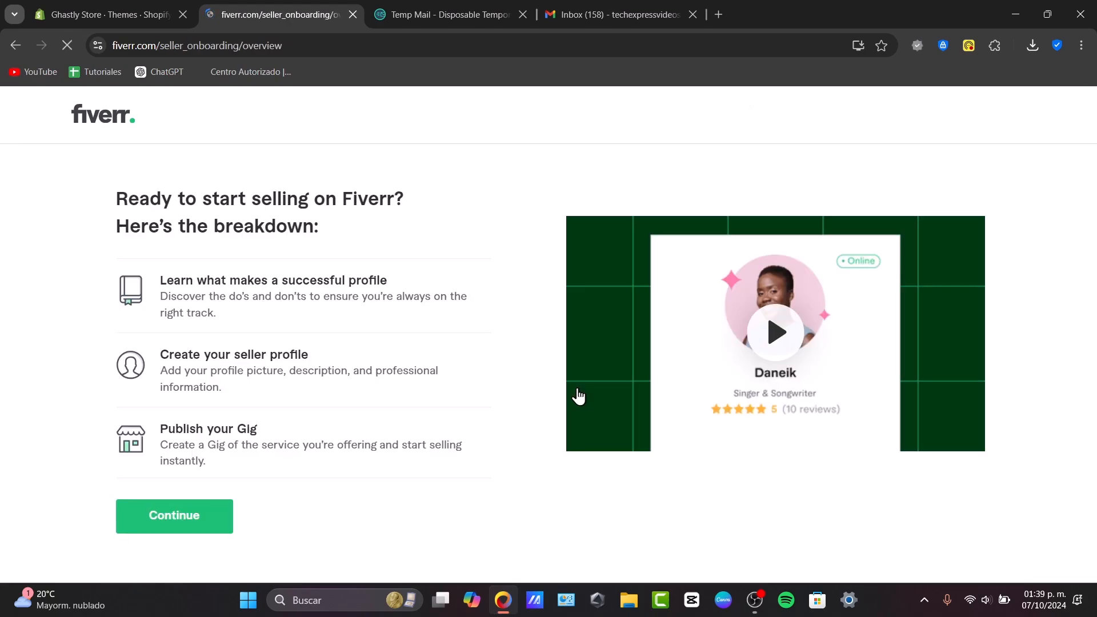
{"action": "left_click", "coordinate": [165, 523]}
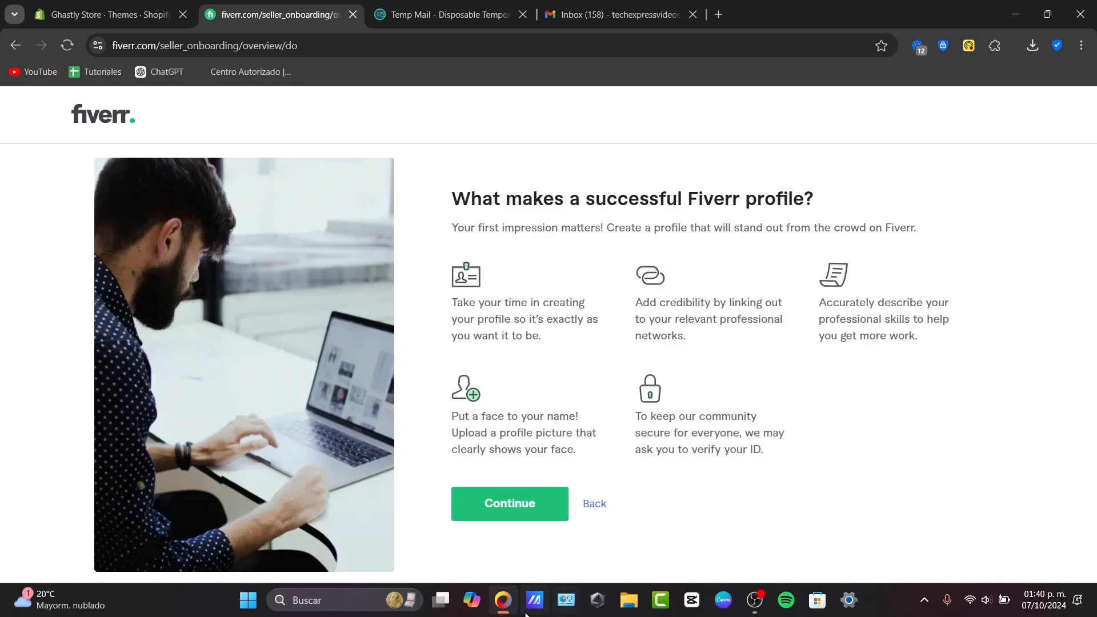
{"action": "left_click", "coordinate": [526, 520]}
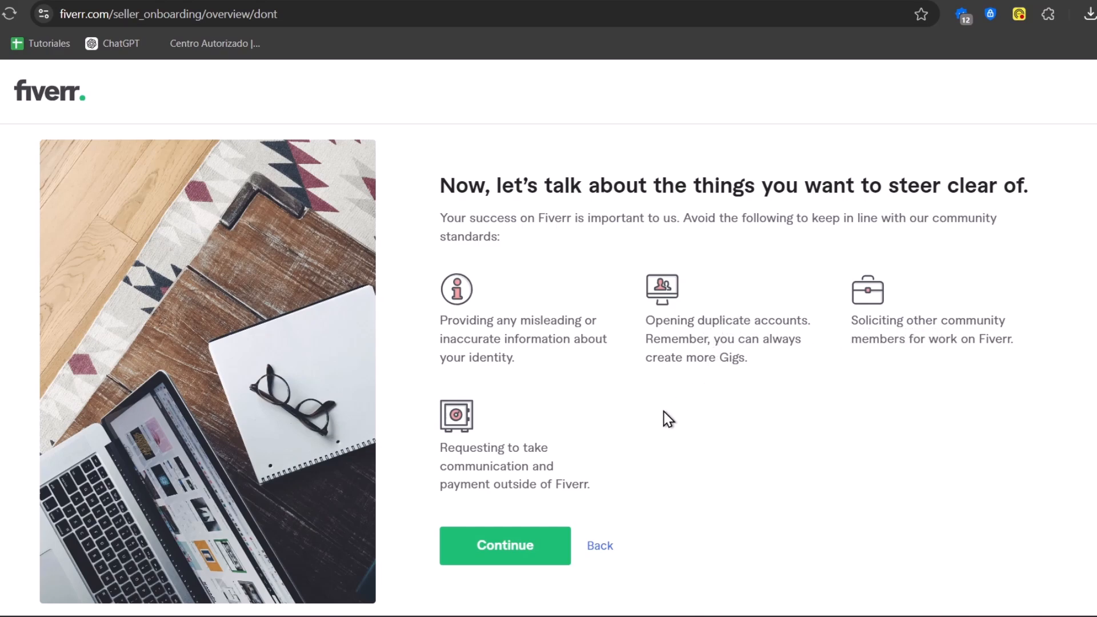
{"action": "left_click", "coordinate": [514, 563]}
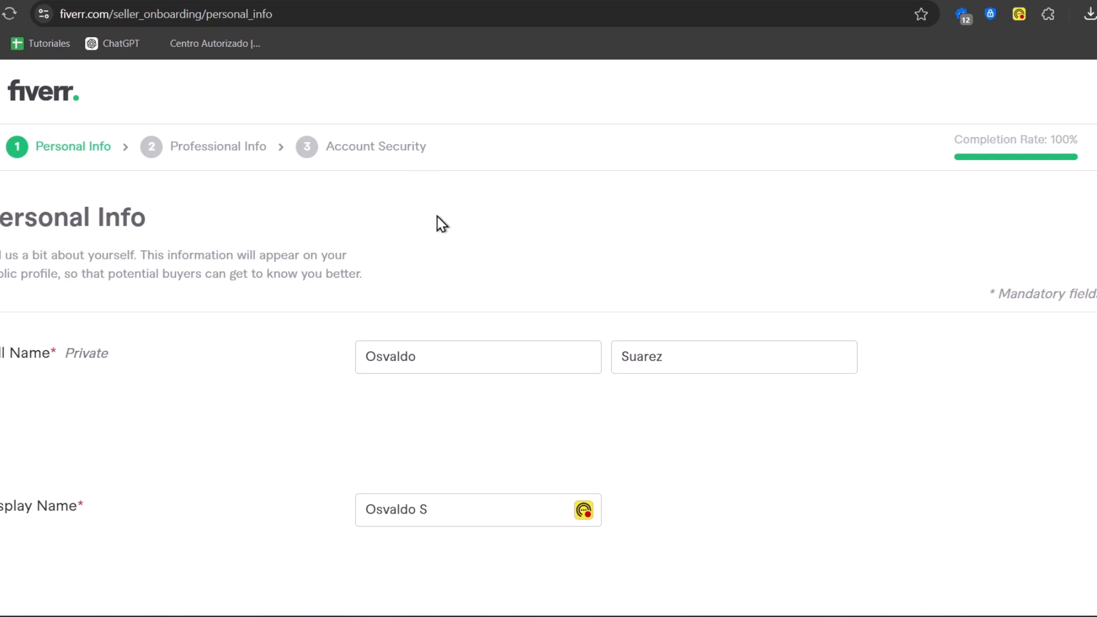
Step: Review the name, profile picture, description and languages in Personal Info, and continue to Professional Info
{"action": "scroll", "coordinate": [438, 223], "scroll_direction": "down", "scroll_amount": 9}
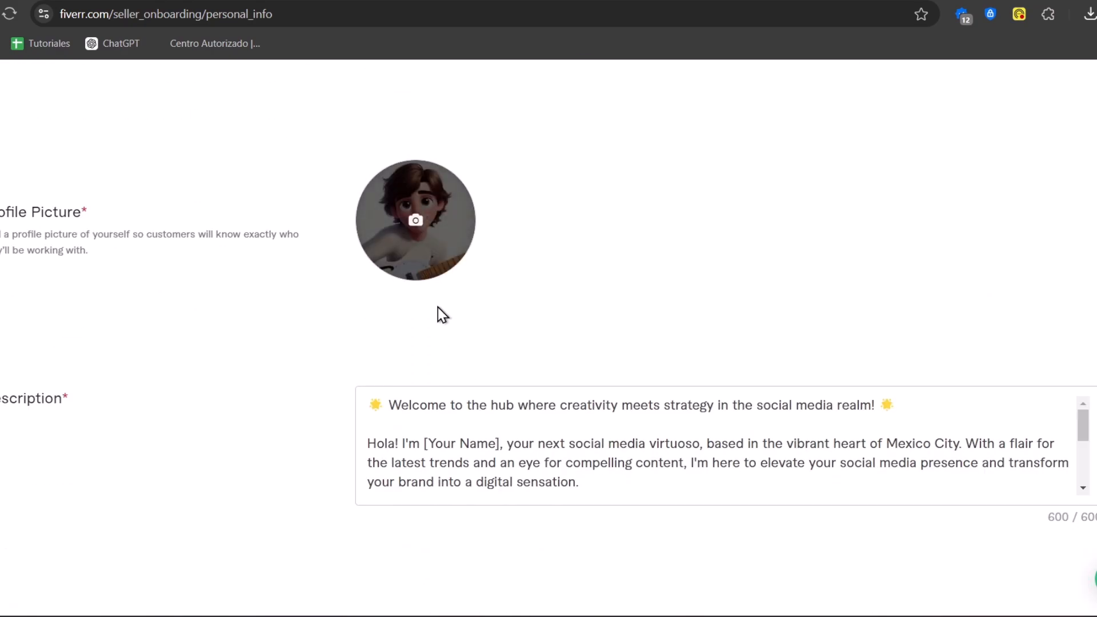
{"action": "scroll", "coordinate": [439, 355], "scroll_direction": "down", "scroll_amount": 5}
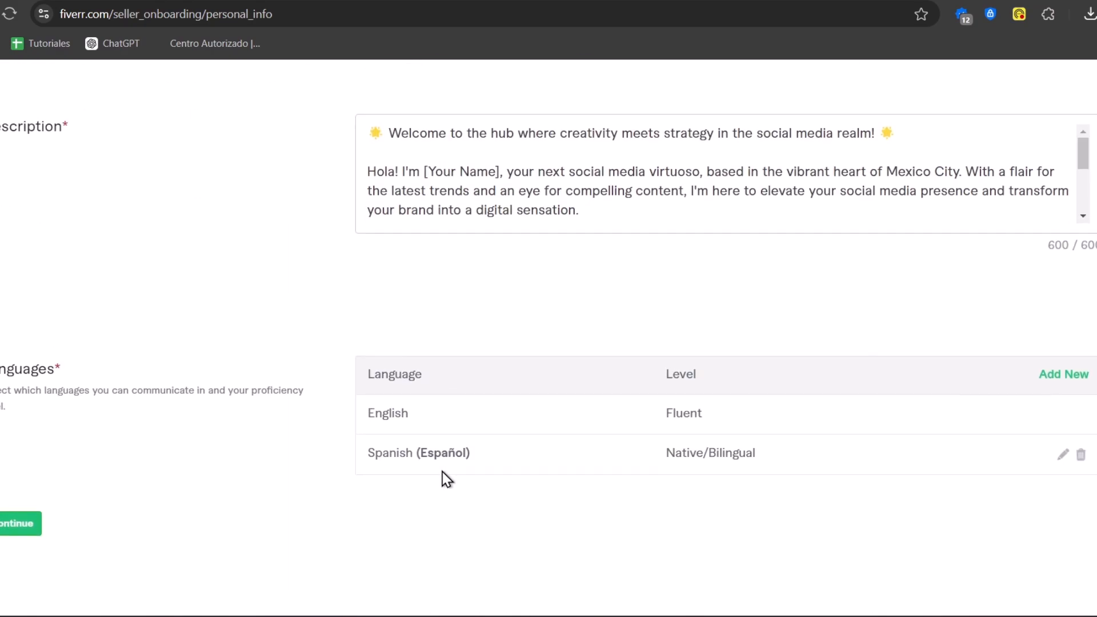
{"action": "scroll", "coordinate": [442, 478], "scroll_direction": "up", "scroll_amount": 9}
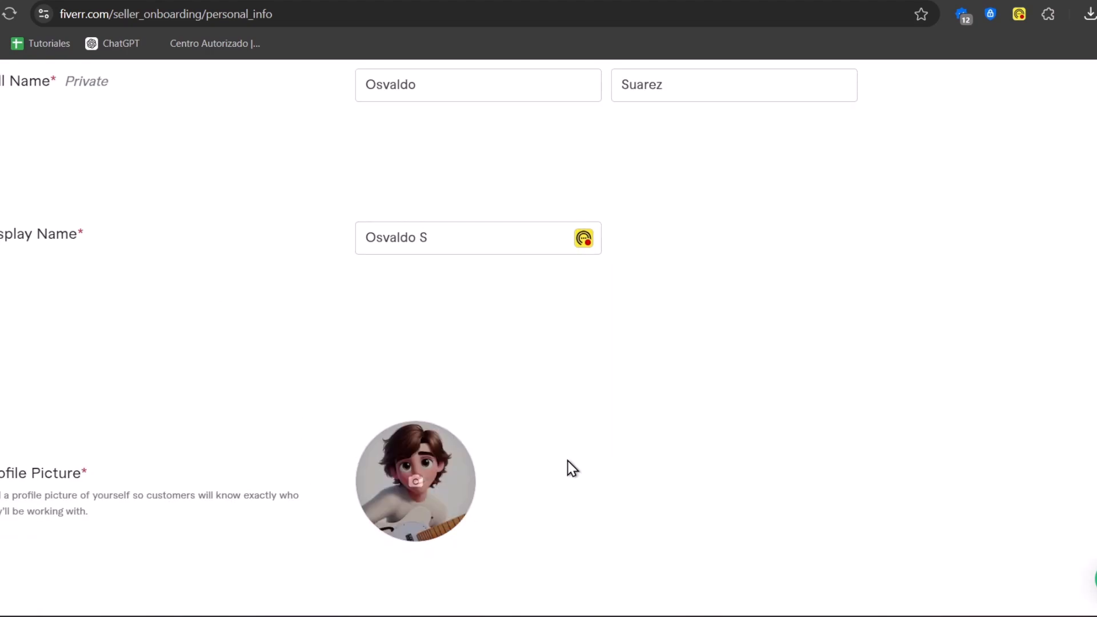
{"action": "mouse_move", "coordinate": [441, 473]}
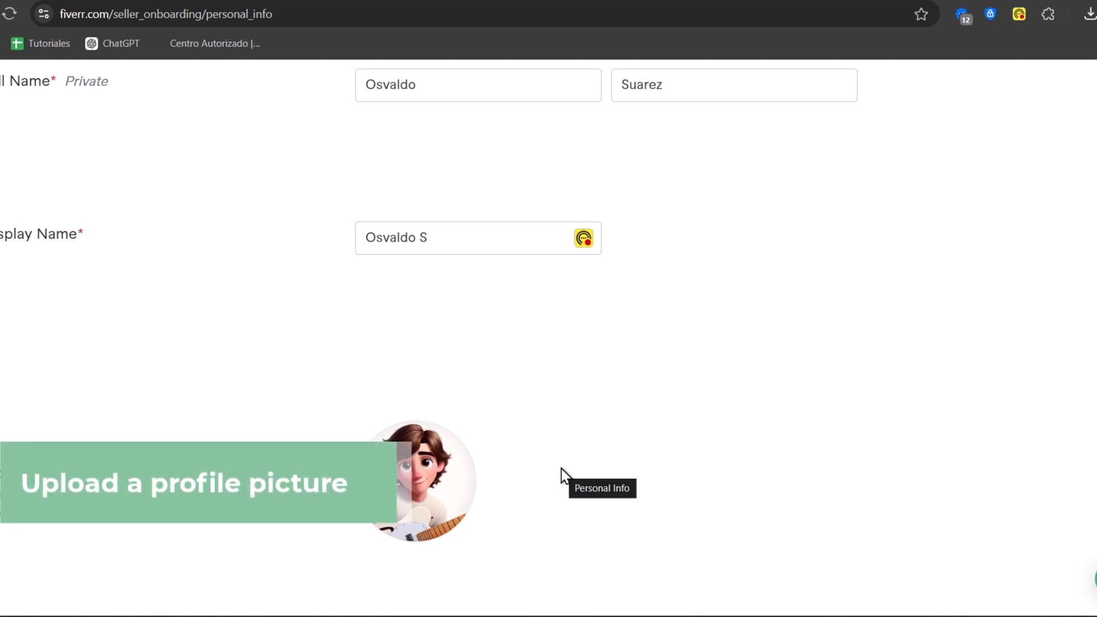
{"action": "scroll", "coordinate": [562, 468], "scroll_direction": "up", "scroll_amount": 4}
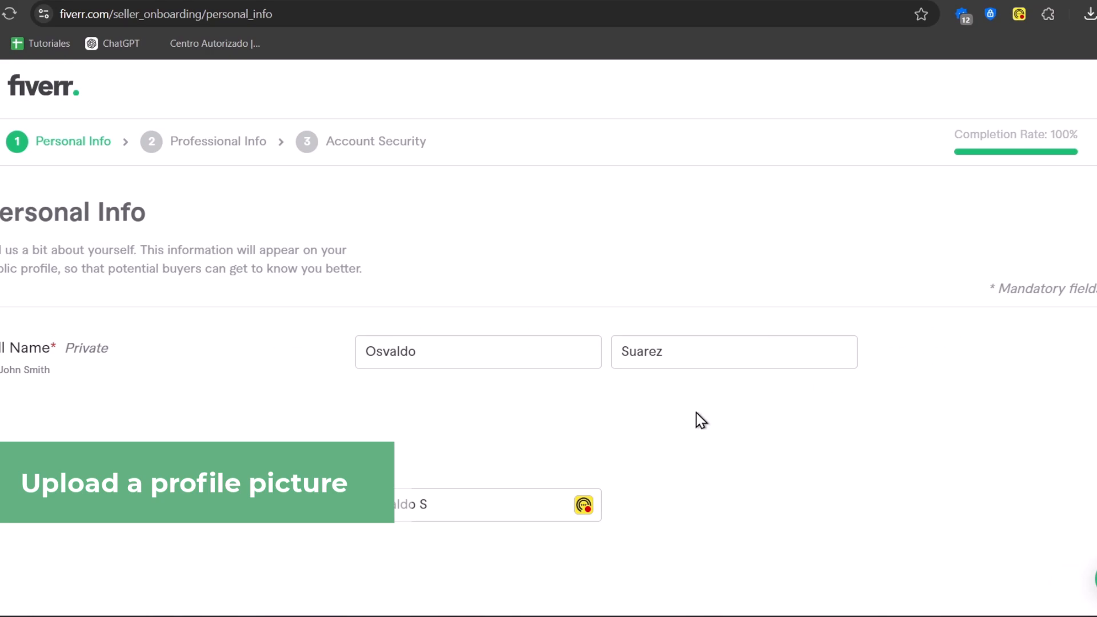
{"action": "scroll", "coordinate": [685, 413], "scroll_direction": "down", "scroll_amount": 8}
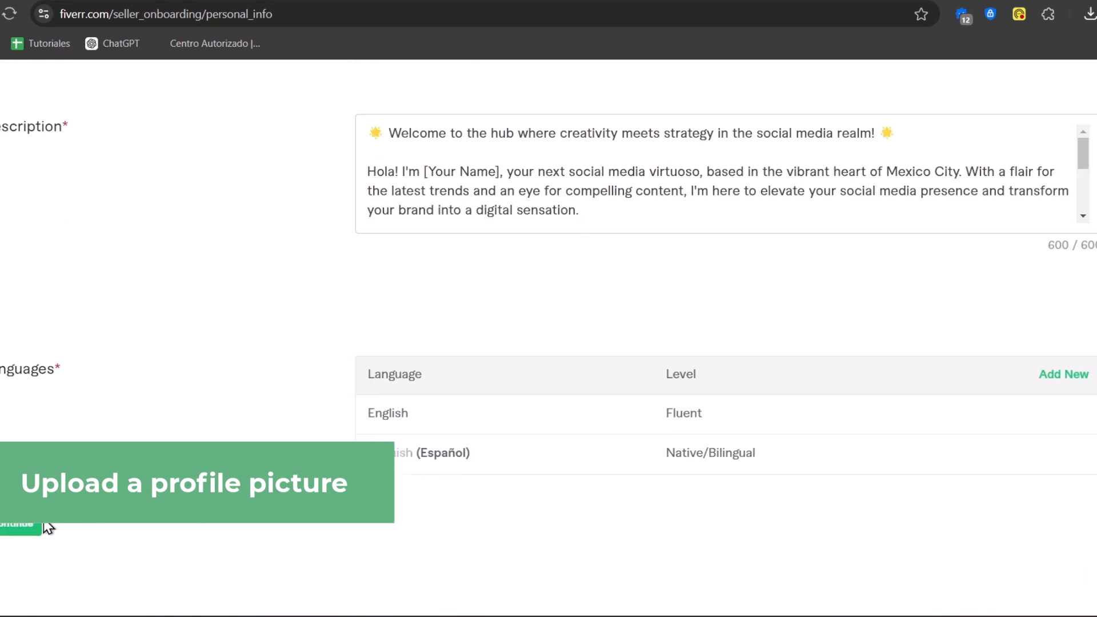
{"action": "left_click", "coordinate": [23, 528]}
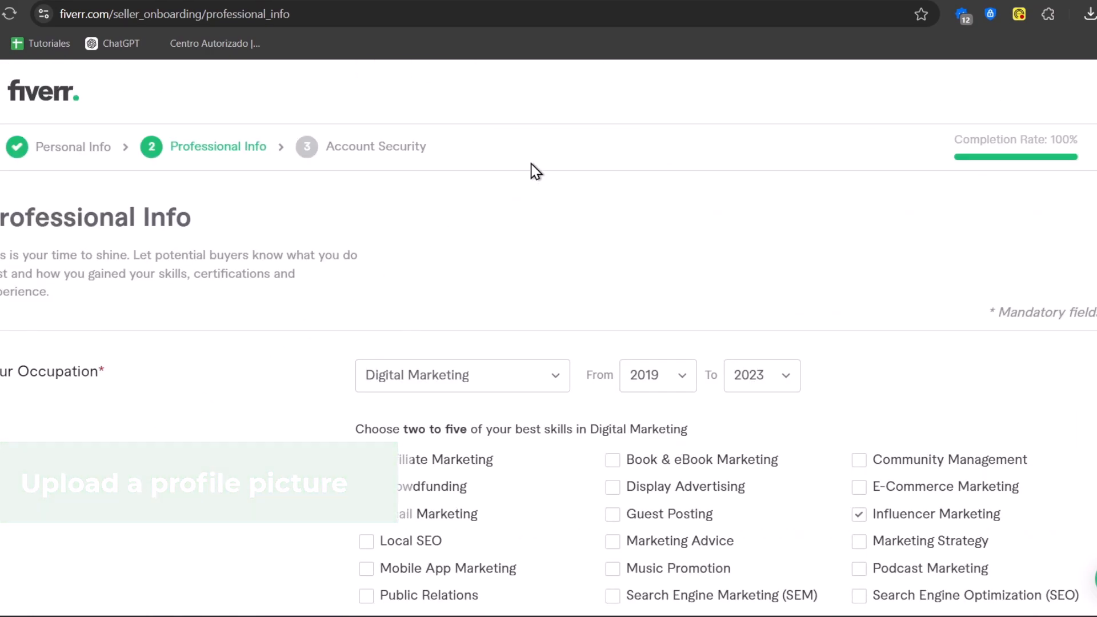
Step: Change the occupation from Digital Marketing to Photography in the Professional Info form
{"action": "scroll", "coordinate": [362, 245], "scroll_direction": "down", "scroll_amount": 5}
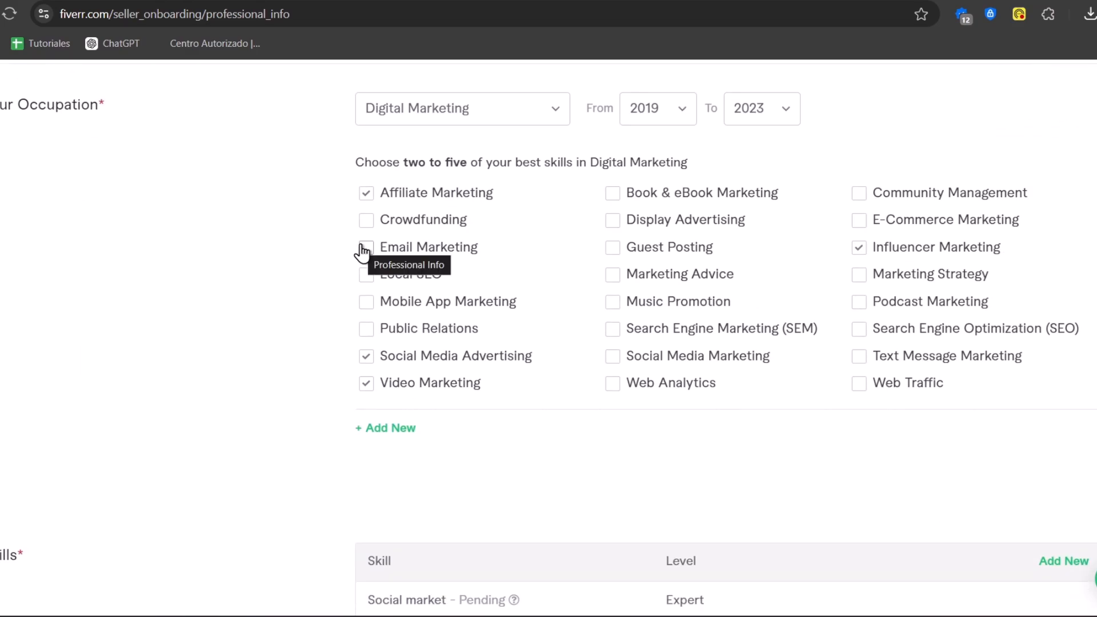
{"action": "left_click", "coordinate": [482, 113]}
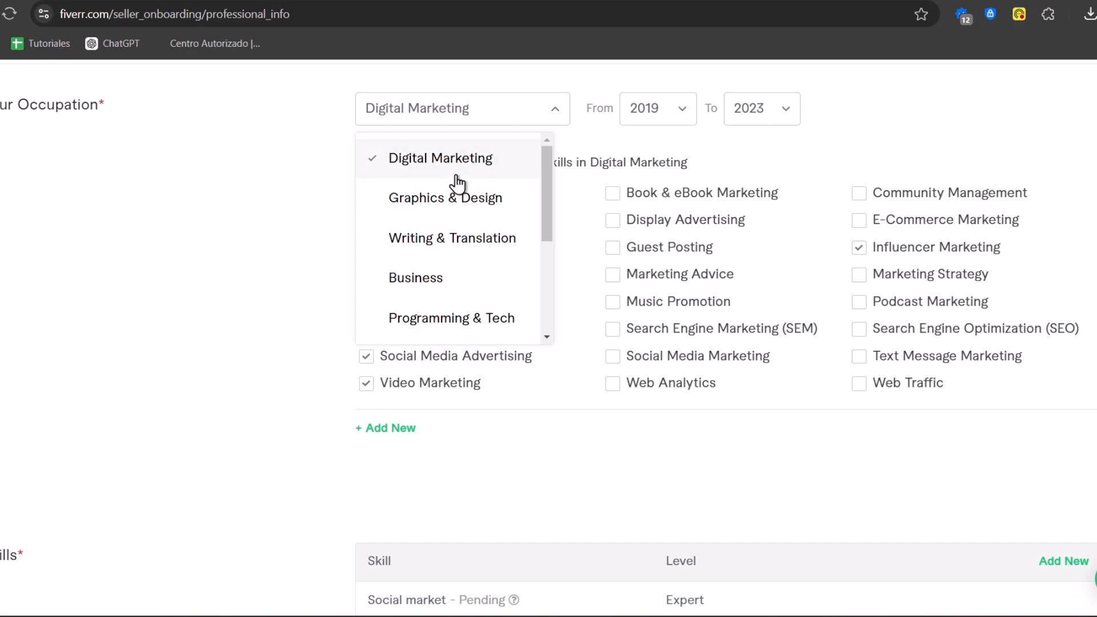
{"action": "scroll", "coordinate": [460, 179], "scroll_direction": "down", "scroll_amount": 3}
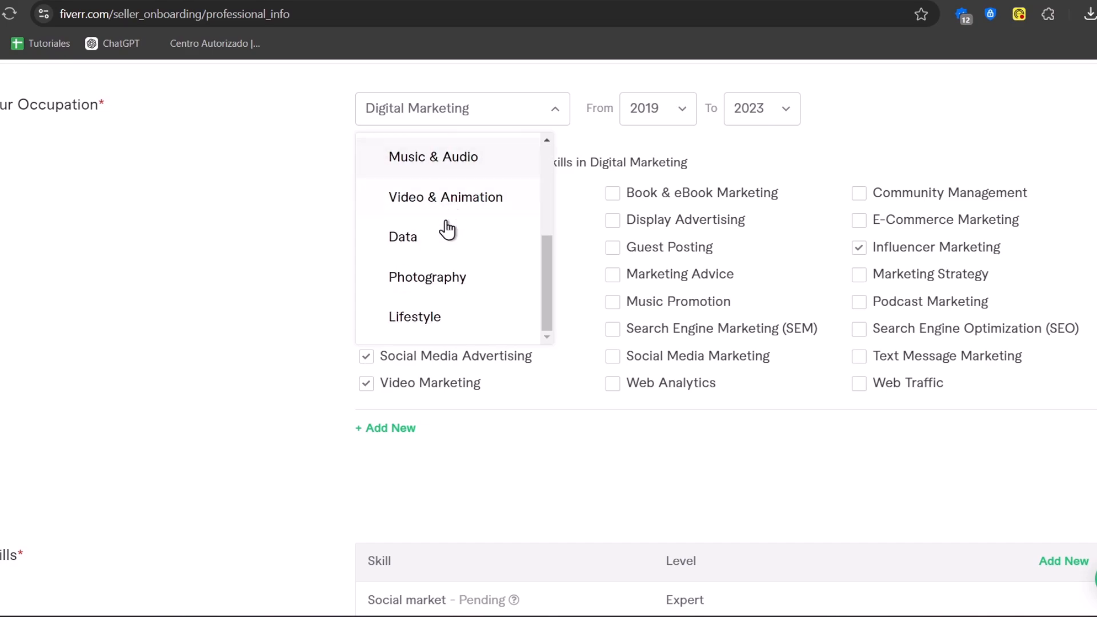
{"action": "left_click", "coordinate": [444, 279]}
{"action": "left_click", "coordinate": [495, 117]}
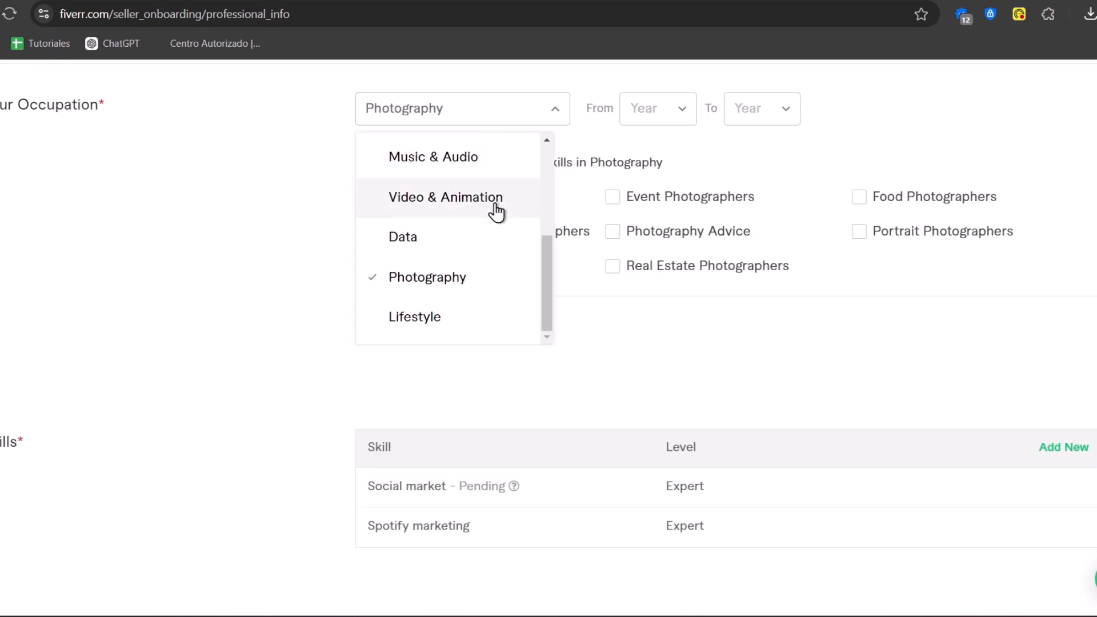
{"action": "left_click", "coordinate": [739, 404]}
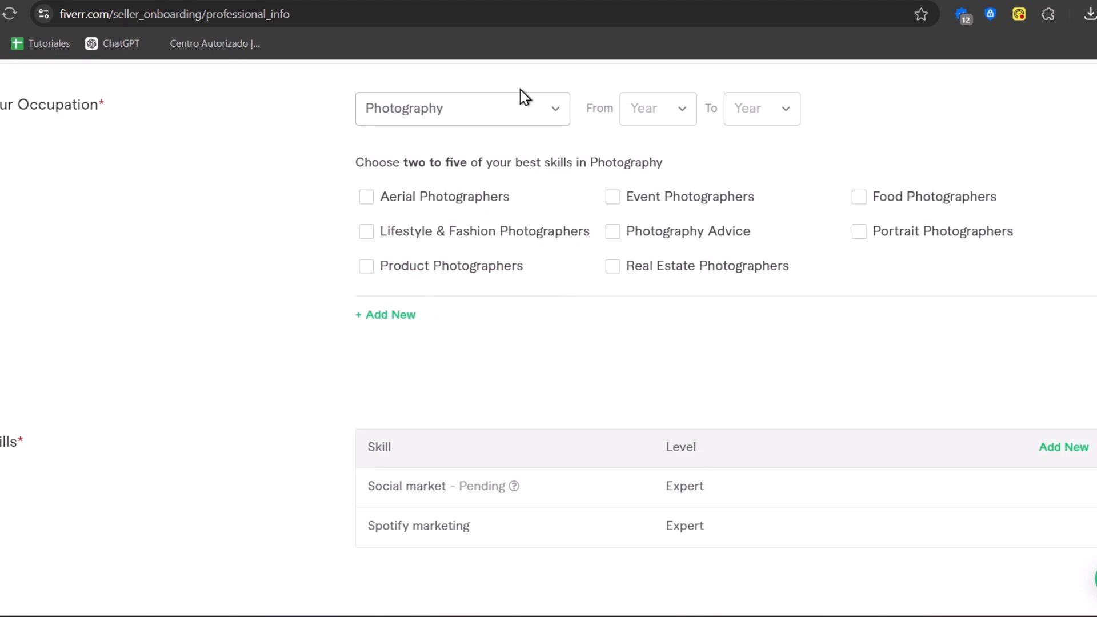
Step: Set the occupation to Graphics & Design and choose Album Cover Design, Book Design and Flyer Design as its skills
{"action": "left_click", "coordinate": [521, 109]}
{"action": "scroll", "coordinate": [534, 180], "scroll_direction": "up", "scroll_amount": 5}
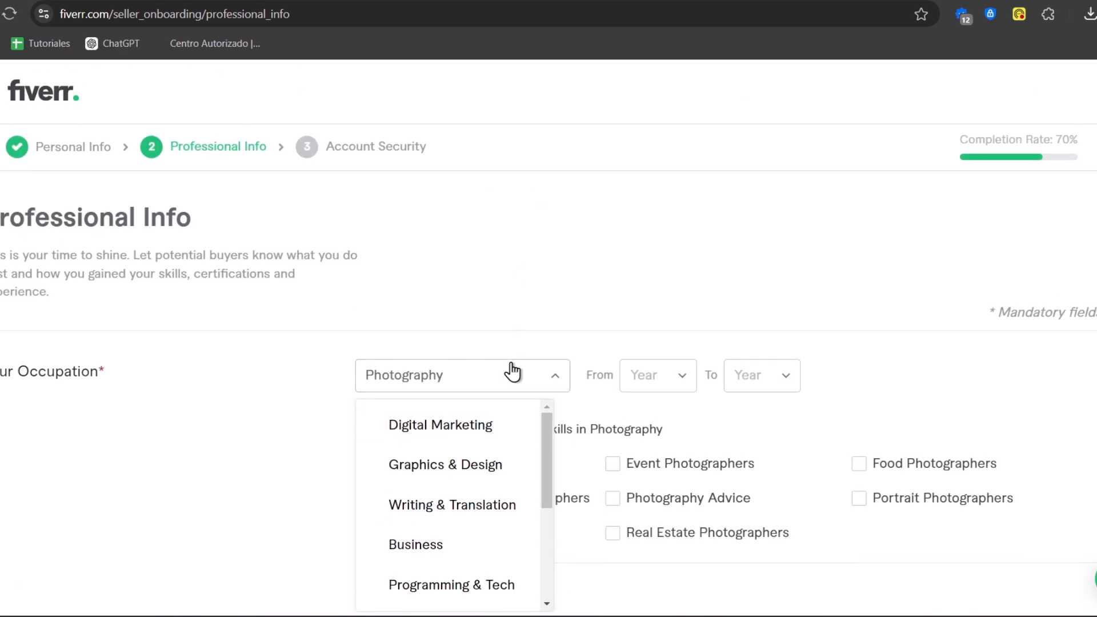
{"action": "left_click", "coordinate": [473, 475]}
{"action": "scroll", "coordinate": [631, 251], "scroll_direction": "down", "scroll_amount": 5}
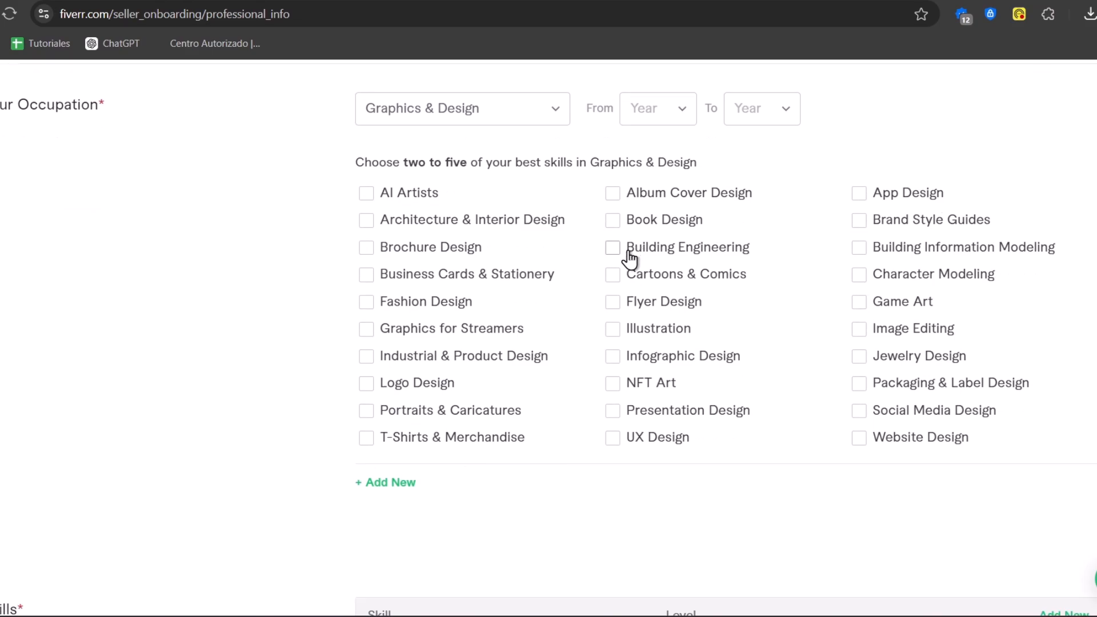
{"action": "left_click", "coordinate": [653, 225]}
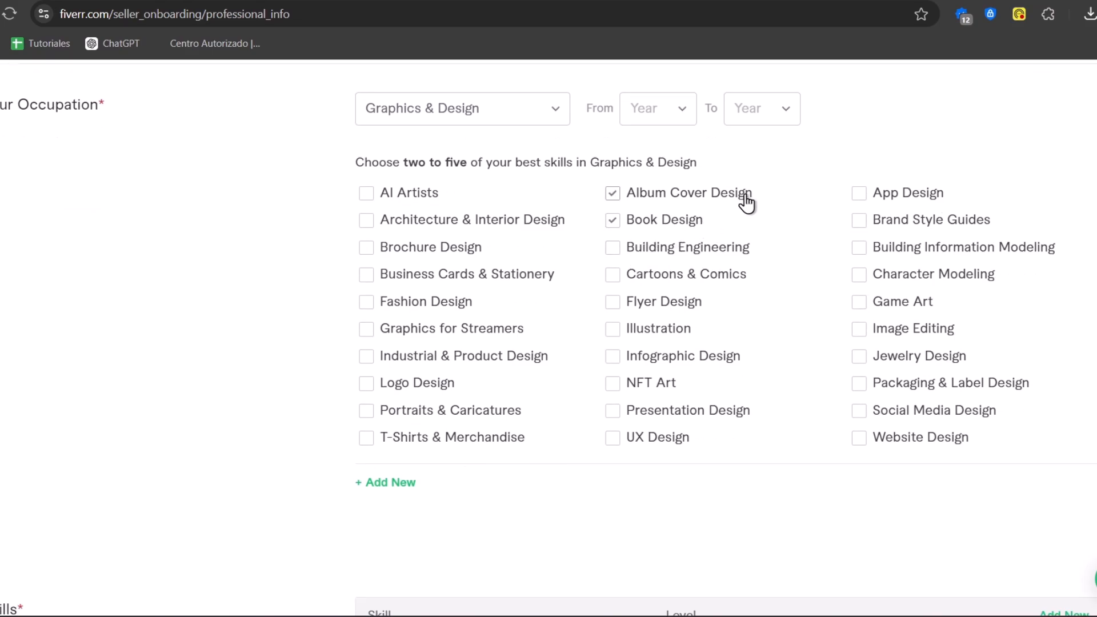
{"action": "left_click", "coordinate": [677, 308]}
Step: Set the Graphics & Design occupation's years from 2020 to 2024
{"action": "left_click", "coordinate": [686, 116]}
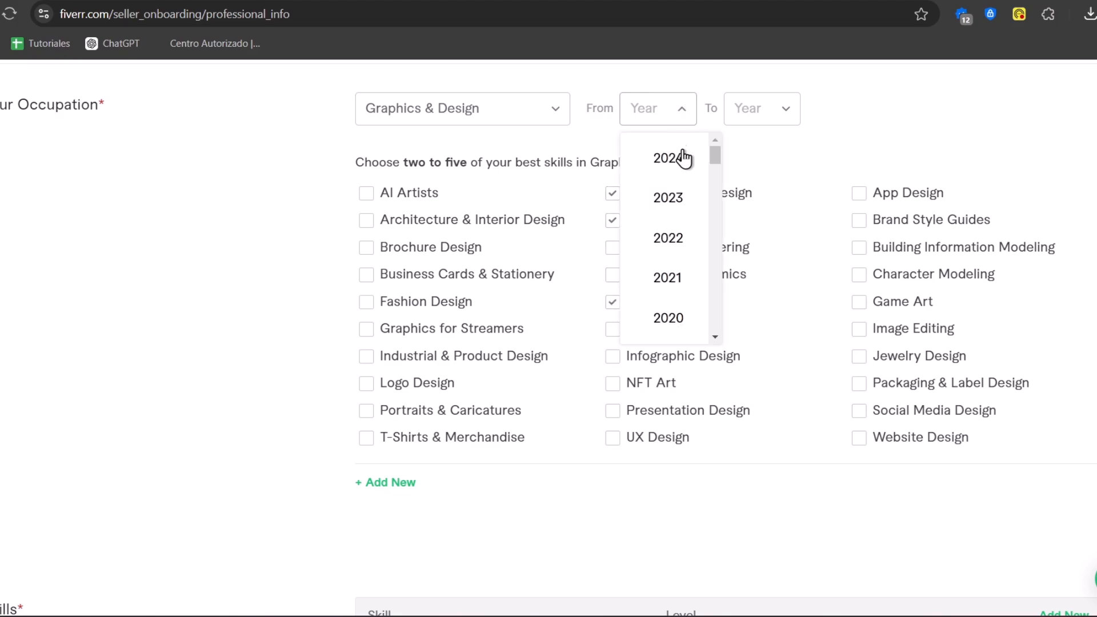
{"action": "left_click", "coordinate": [675, 320]}
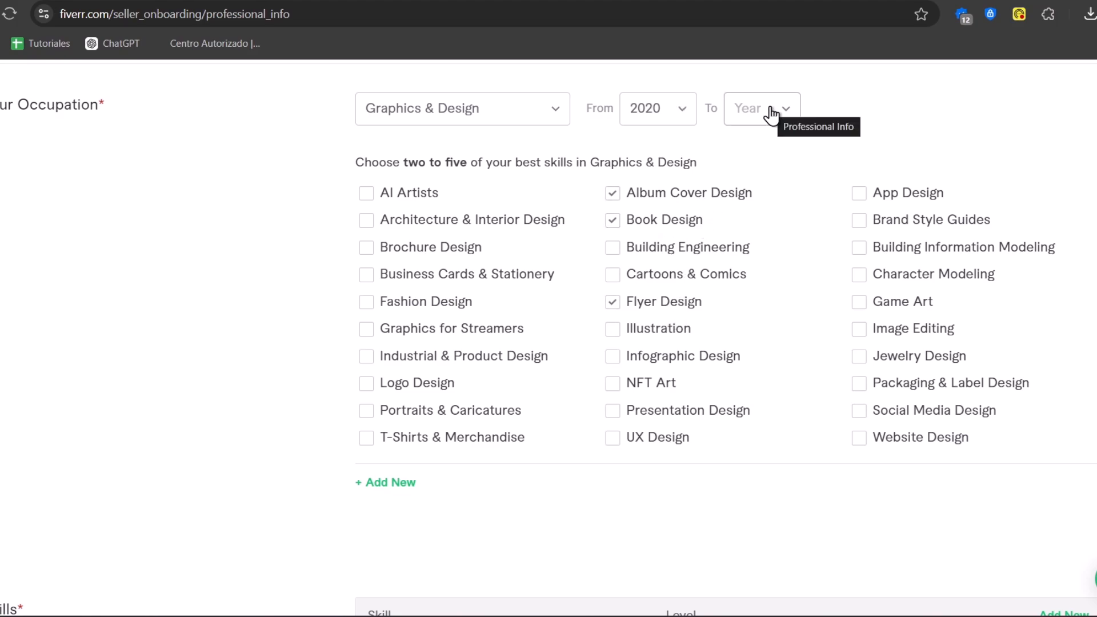
{"action": "left_click", "coordinate": [771, 113]}
{"action": "left_click", "coordinate": [779, 165]}
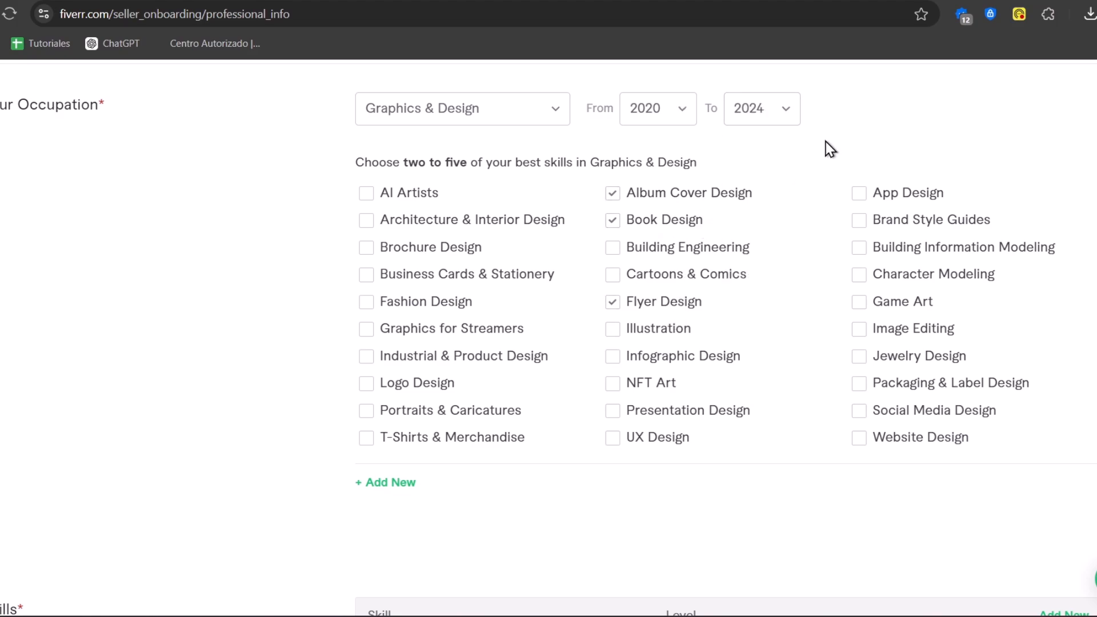
Step: Add Digital Marketing as a second occupation below Graphics & Design
{"action": "scroll", "coordinate": [817, 183], "scroll_direction": "down", "scroll_amount": 5}
{"action": "scroll", "coordinate": [666, 340], "scroll_direction": "up", "scroll_amount": 5}
{"action": "left_click", "coordinate": [420, 483]}
{"action": "left_click", "coordinate": [495, 510]}
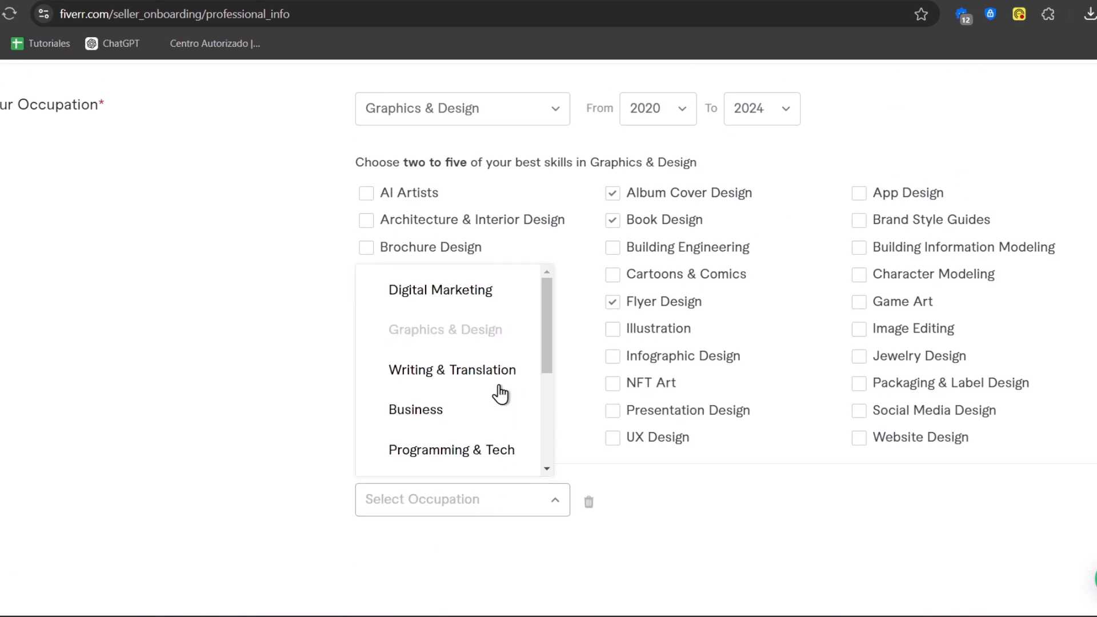
{"action": "left_click", "coordinate": [502, 294]}
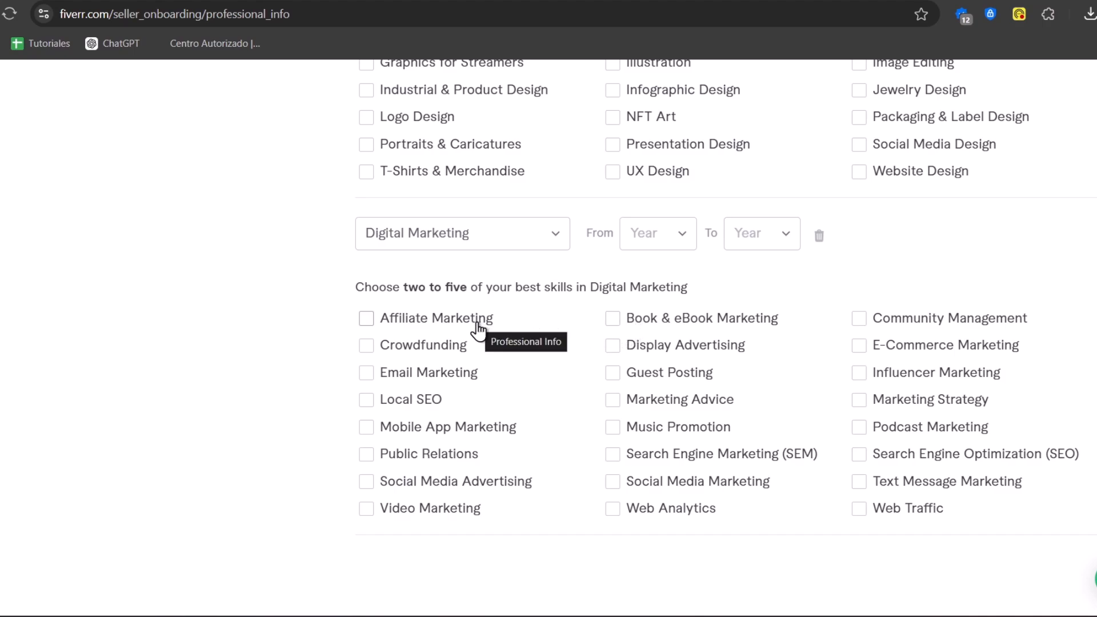
Step: Choose Social Media Advertising, Video Marketing, Social Media Marketing, Book & eBook Marketing and Search Engine Optimization (SEO) as the Digital Marketing skills
{"action": "left_click", "coordinate": [450, 493]}
{"action": "left_click", "coordinate": [470, 517]}
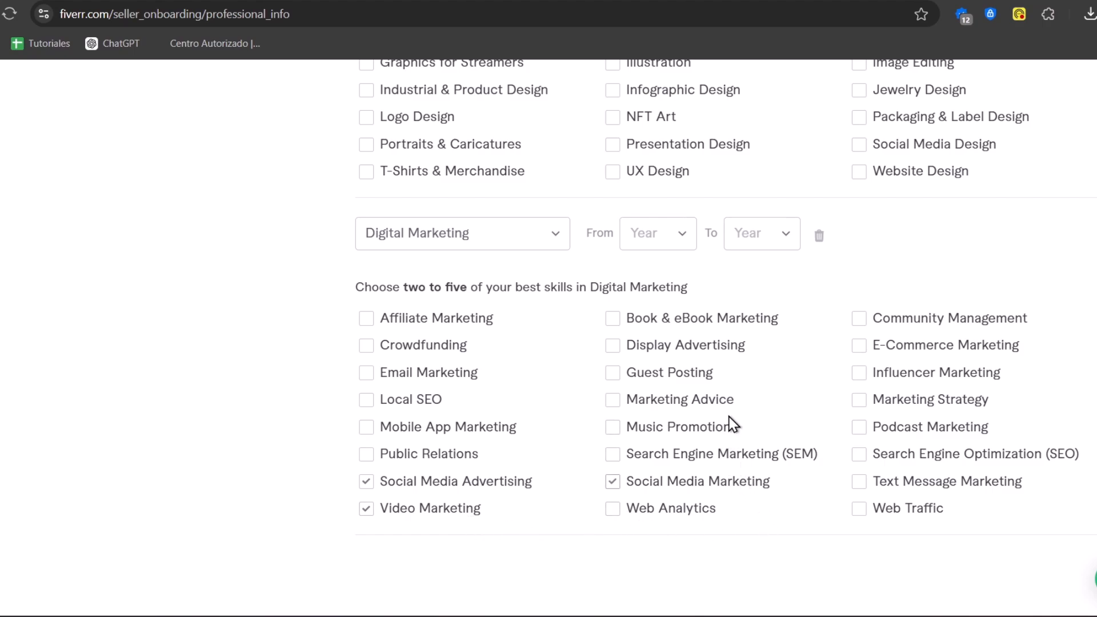
{"action": "left_click", "coordinate": [733, 322]}
{"action": "left_click", "coordinate": [961, 457]}
{"action": "double_click", "coordinate": [457, 287]}
Step: Set the Digital Marketing occupation's years from 2023 to 2024 and review both occupations
{"action": "left_click", "coordinate": [689, 236]}
{"action": "left_click", "coordinate": [657, 321]}
{"action": "left_click", "coordinate": [760, 235]}
{"action": "left_click", "coordinate": [777, 286]}
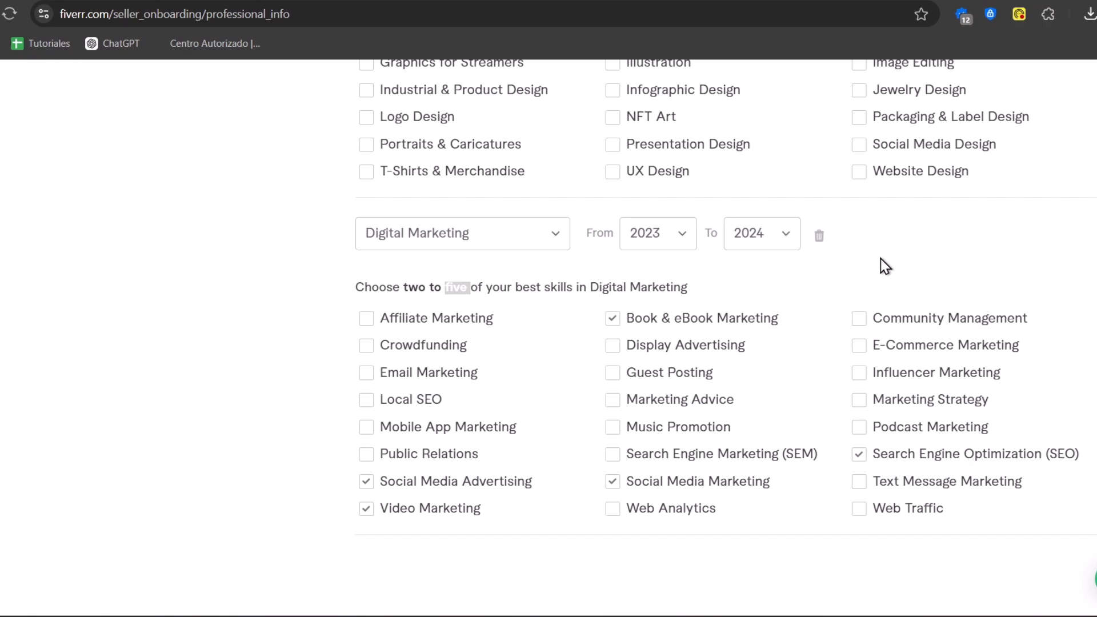
{"action": "scroll", "coordinate": [687, 339], "scroll_direction": "down", "scroll_amount": 5}
{"action": "scroll", "coordinate": [519, 343], "scroll_direction": "up", "scroll_amount": 10}
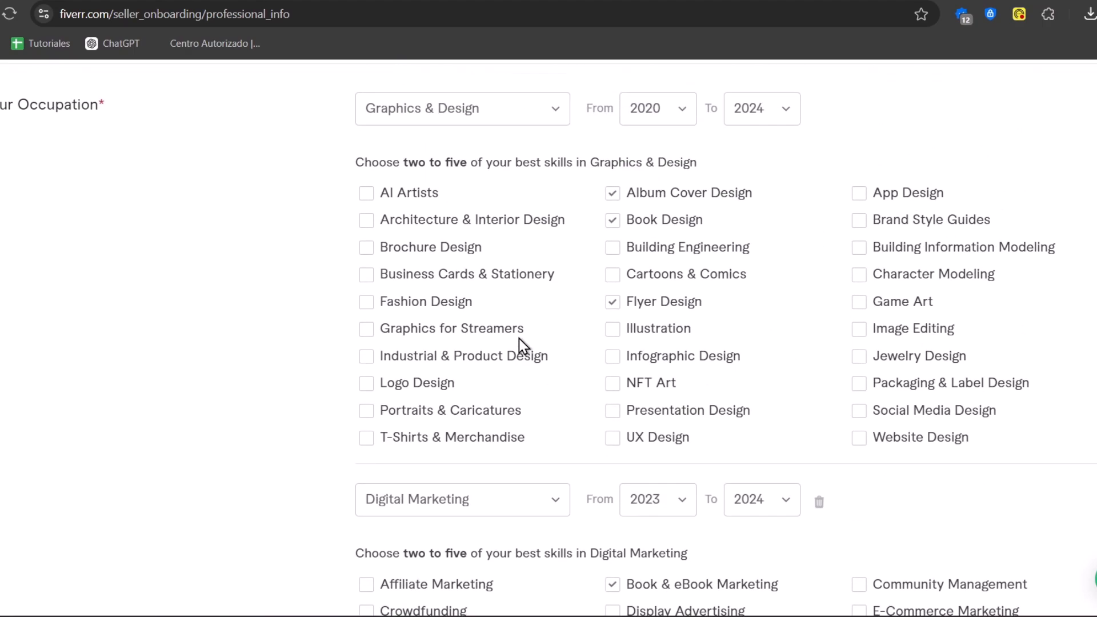
Step: Add Website editing to the Skills list with the Intermediate experience level
{"action": "scroll", "coordinate": [467, 337], "scroll_direction": "down", "scroll_amount": 10}
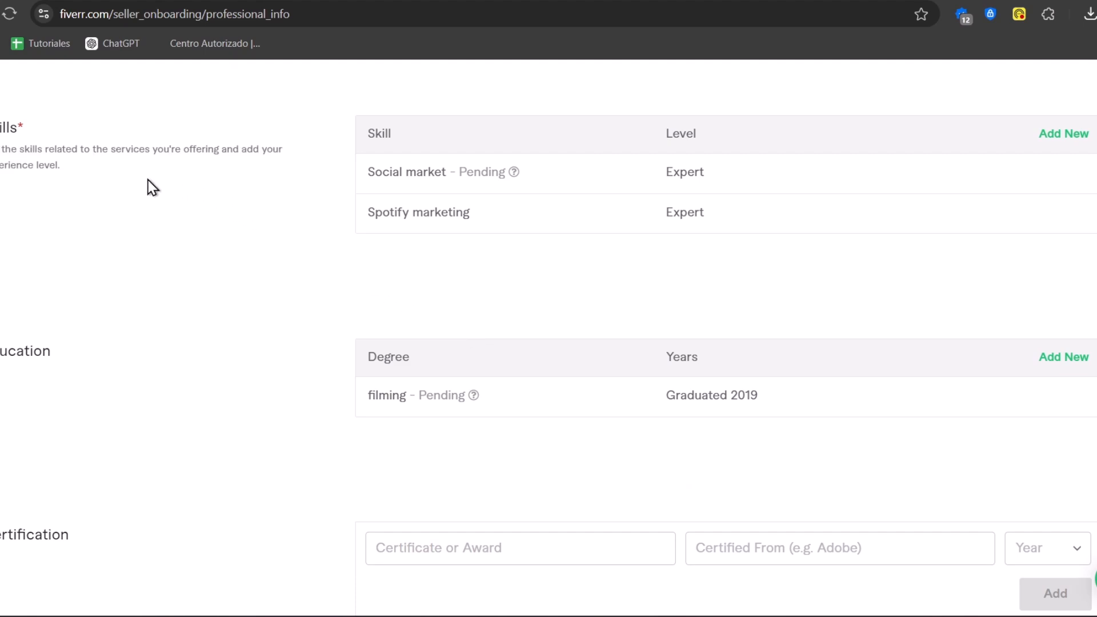
{"action": "left_click", "coordinate": [1077, 135]}
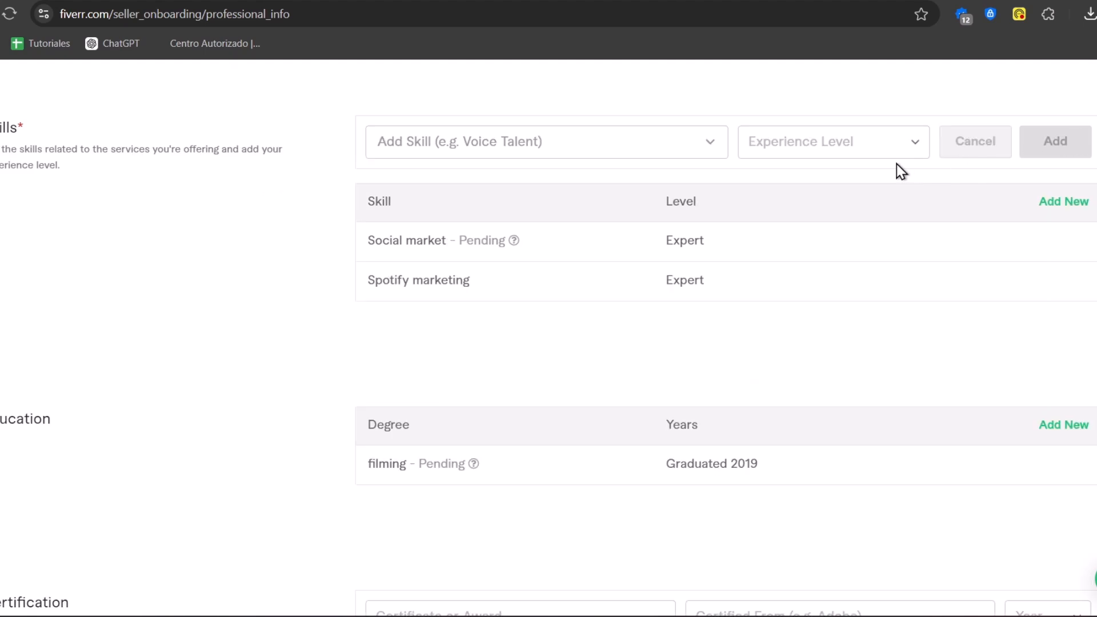
{"action": "left_click", "coordinate": [478, 151]}
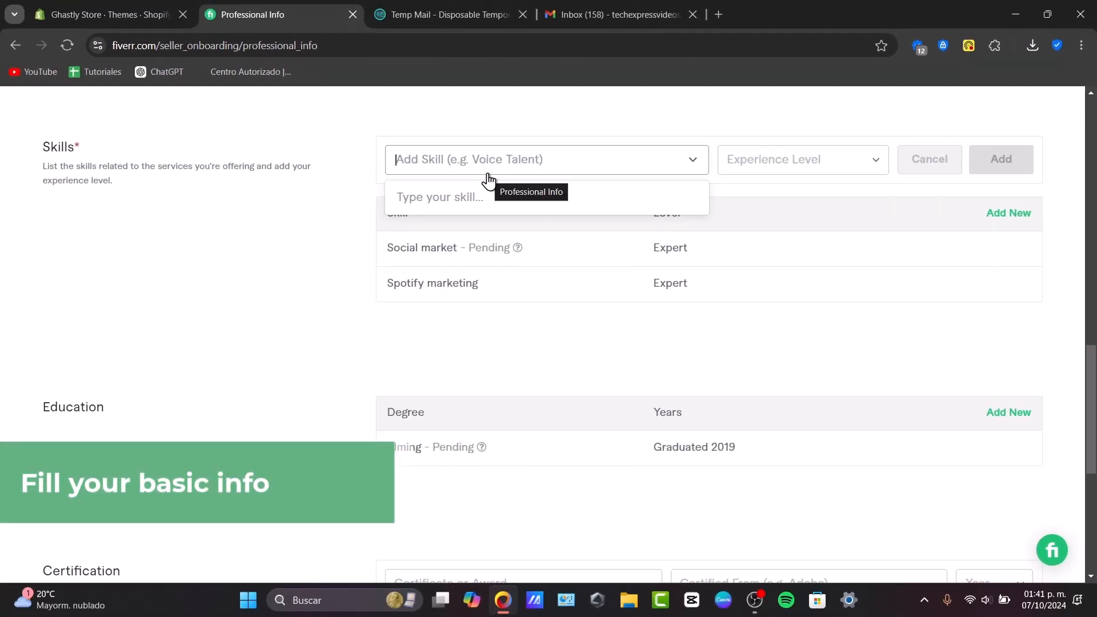
{"action": "type", "text": "website"}
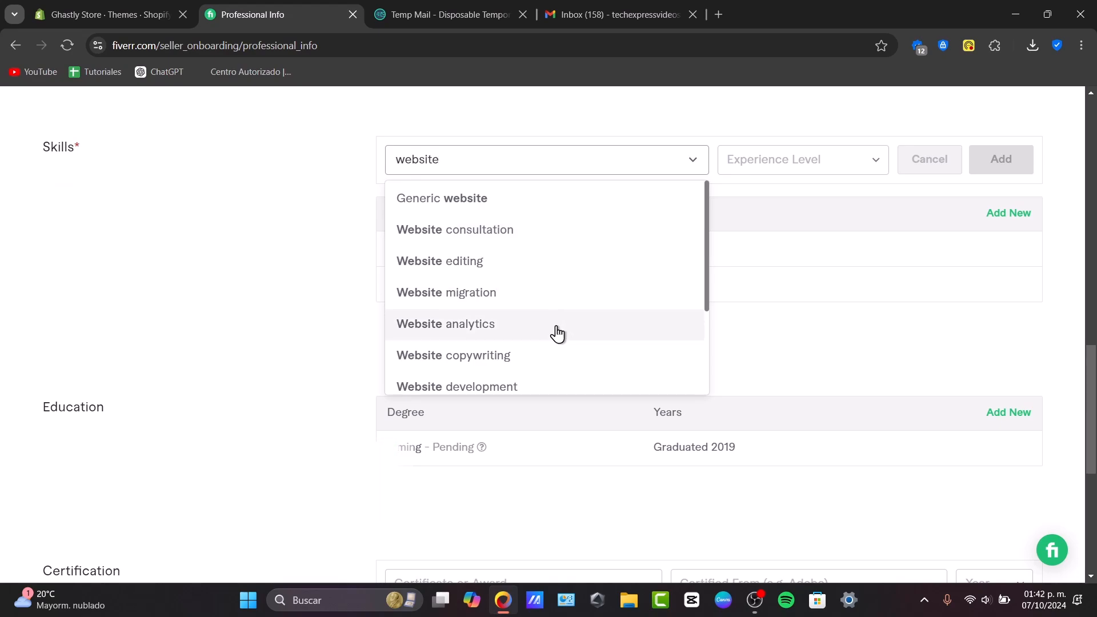
{"action": "left_click", "coordinate": [570, 279]}
{"action": "left_click", "coordinate": [803, 167]}
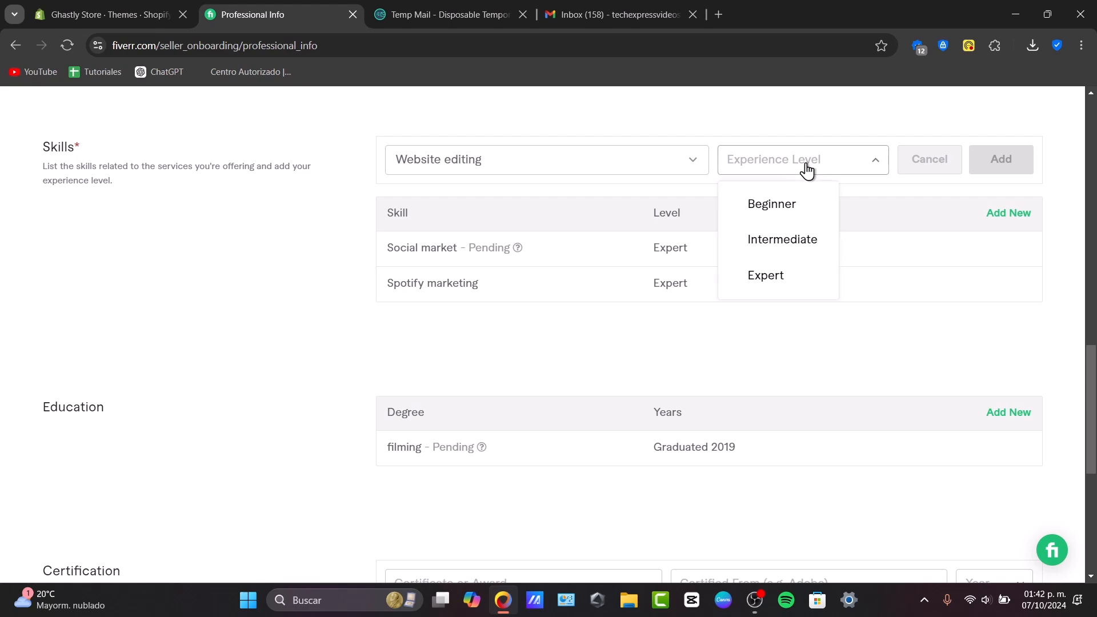
{"action": "left_click", "coordinate": [793, 252]}
{"action": "left_click", "coordinate": [1023, 162]}
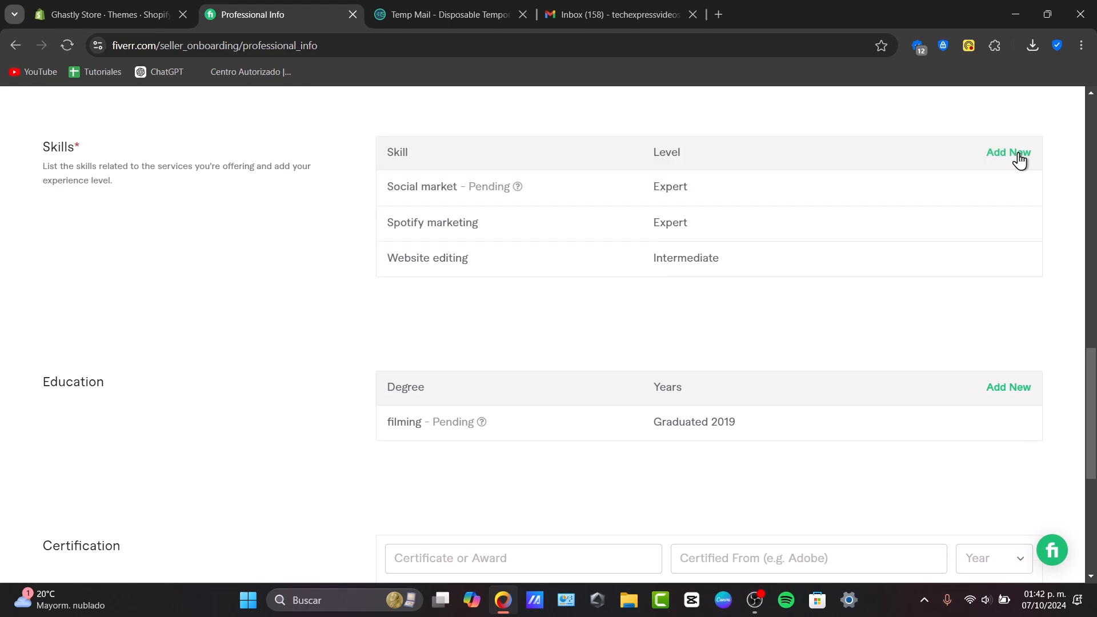
Step: Add YouTube video to the Skills list with the Expert experience level
{"action": "left_click", "coordinate": [1005, 163]}
{"action": "left_click", "coordinate": [595, 163]}
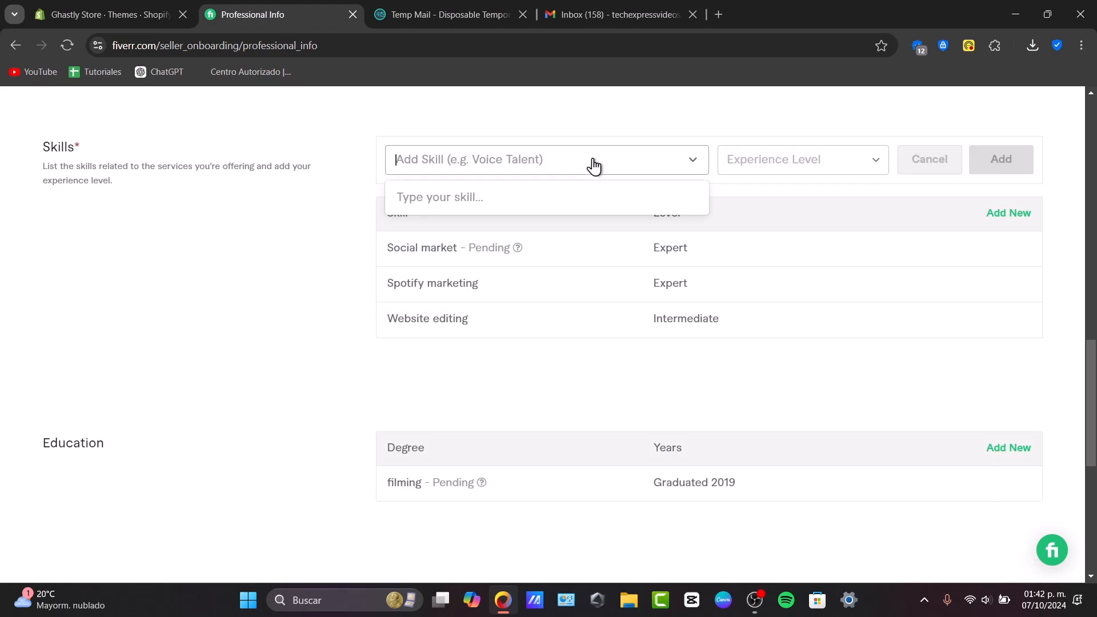
{"action": "type", "text": "video"}
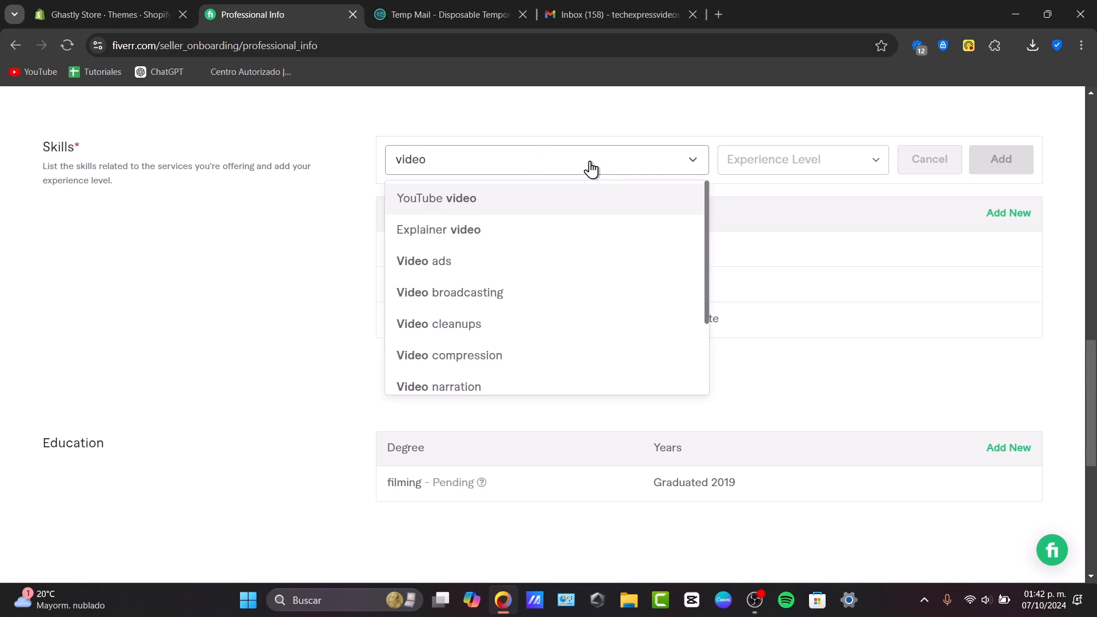
{"action": "left_click", "coordinate": [524, 197]}
{"action": "left_click", "coordinate": [789, 171]}
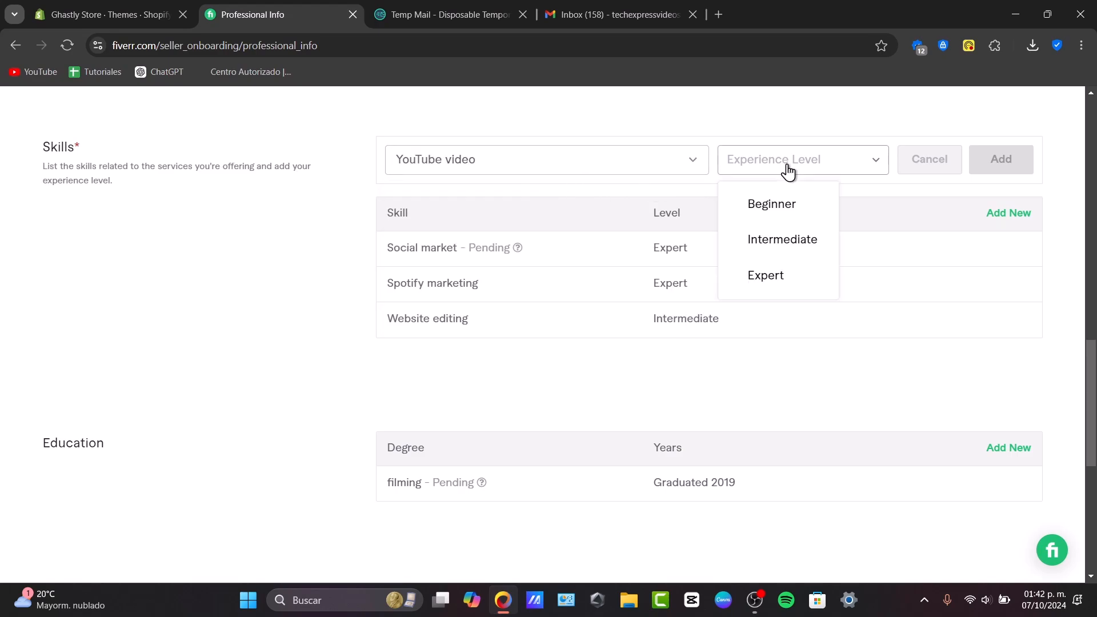
{"action": "left_click", "coordinate": [790, 291]}
{"action": "left_click", "coordinate": [995, 160]}
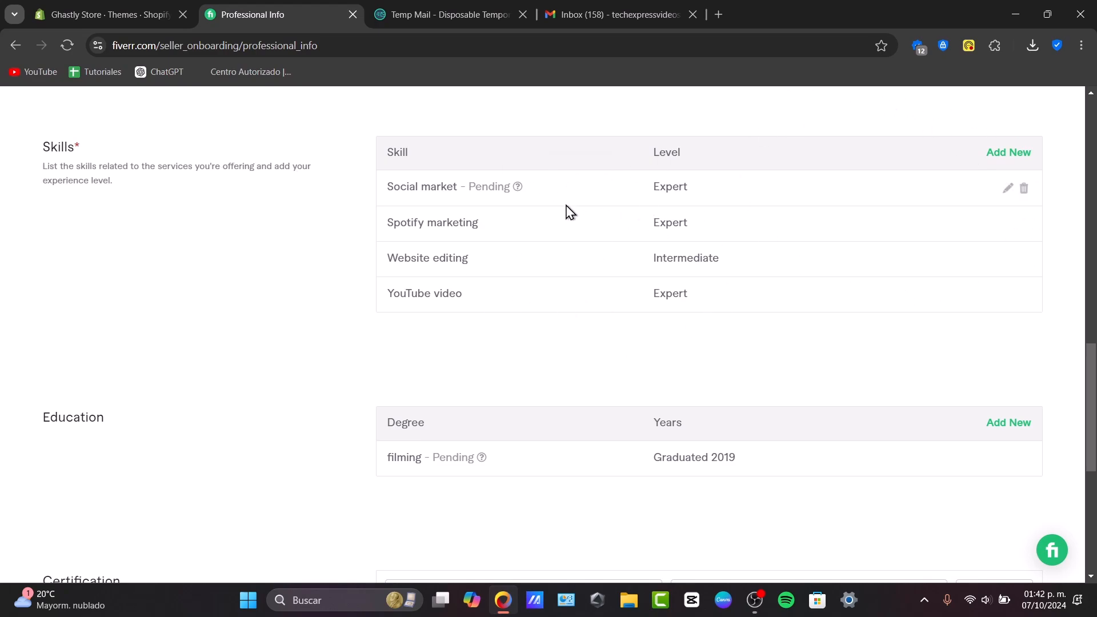
Step: Add a Social Media Management certification from Domestika with the year 2023
{"action": "scroll", "coordinate": [568, 250], "scroll_direction": "down", "scroll_amount": 4}
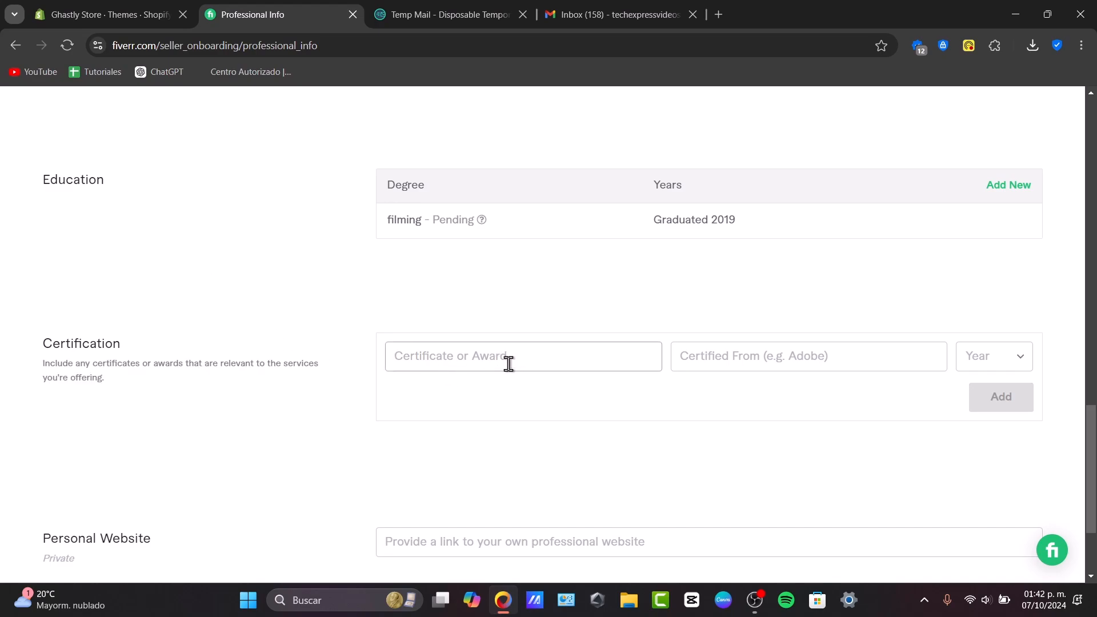
{"action": "left_click", "coordinate": [792, 363]}
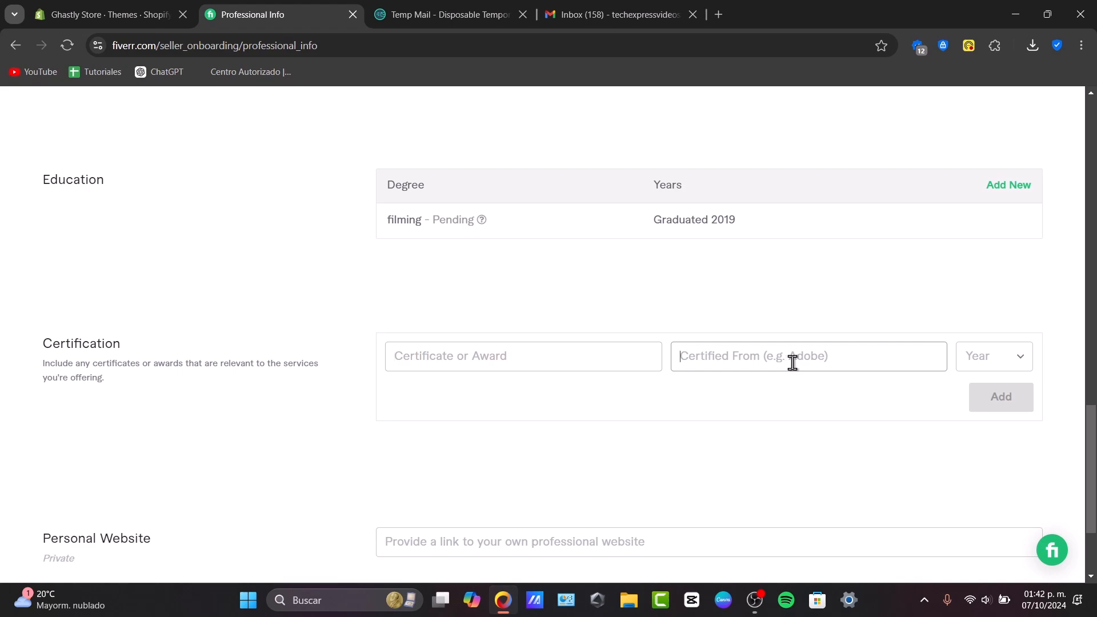
{"action": "type", "text": "a"}
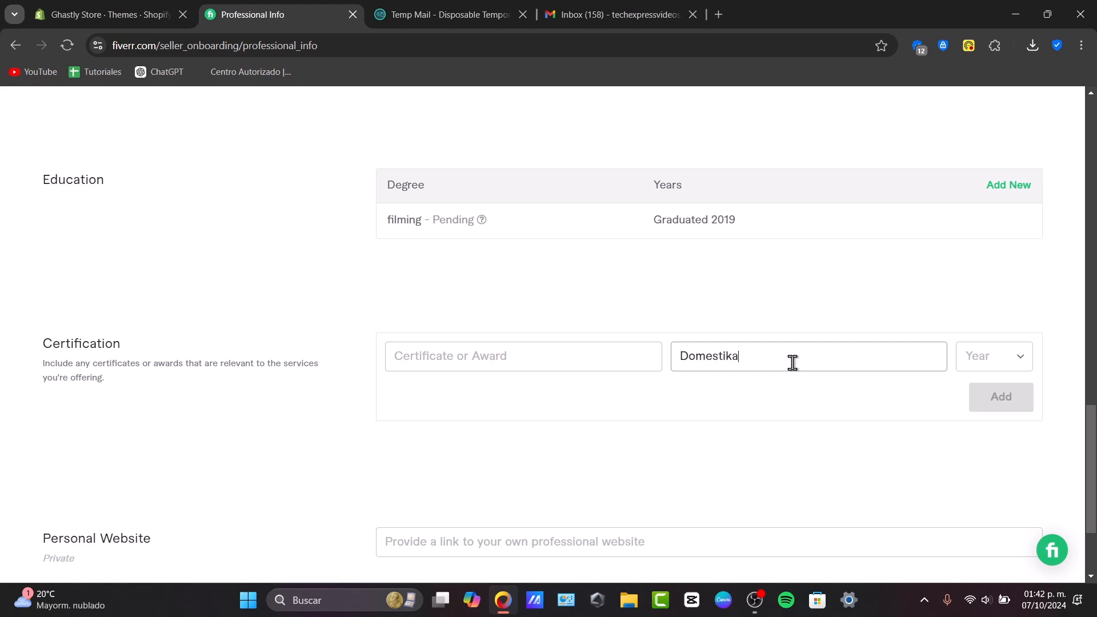
{"action": "left_click", "coordinate": [608, 352]}
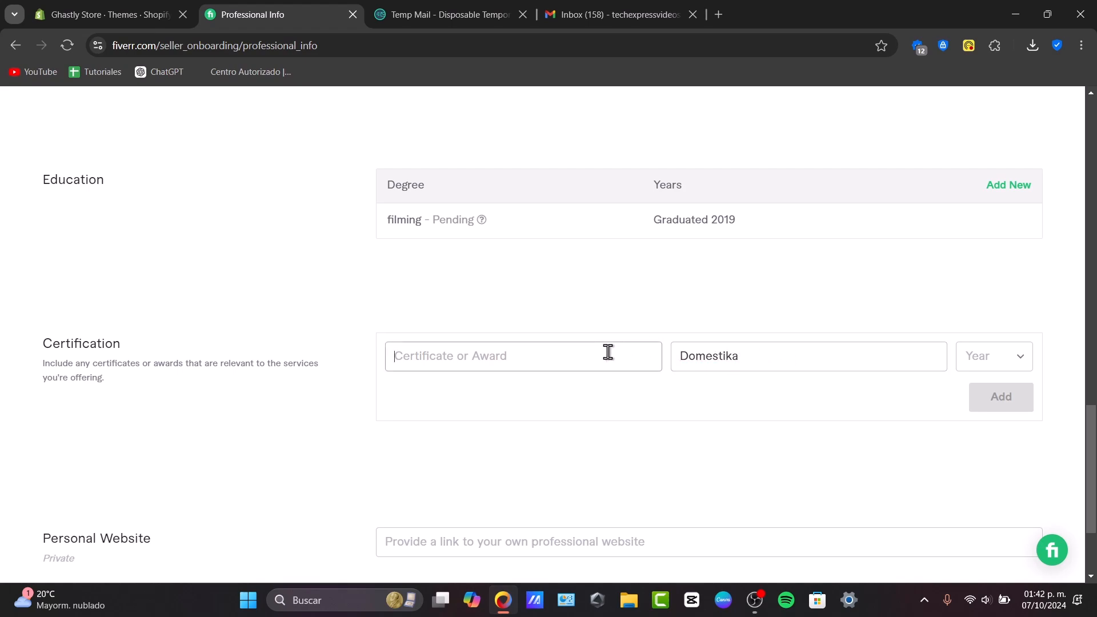
{"action": "type", "text": "Social Media Management"}
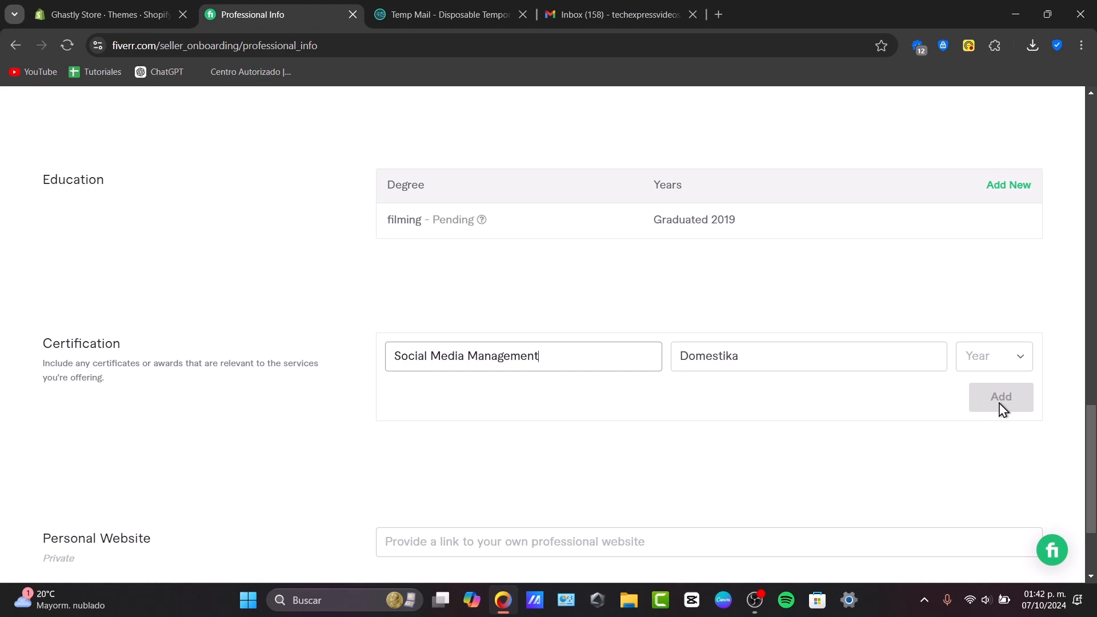
{"action": "left_click", "coordinate": [1008, 355]}
{"action": "left_click", "coordinate": [994, 438]}
{"action": "left_click", "coordinate": [1002, 397]}
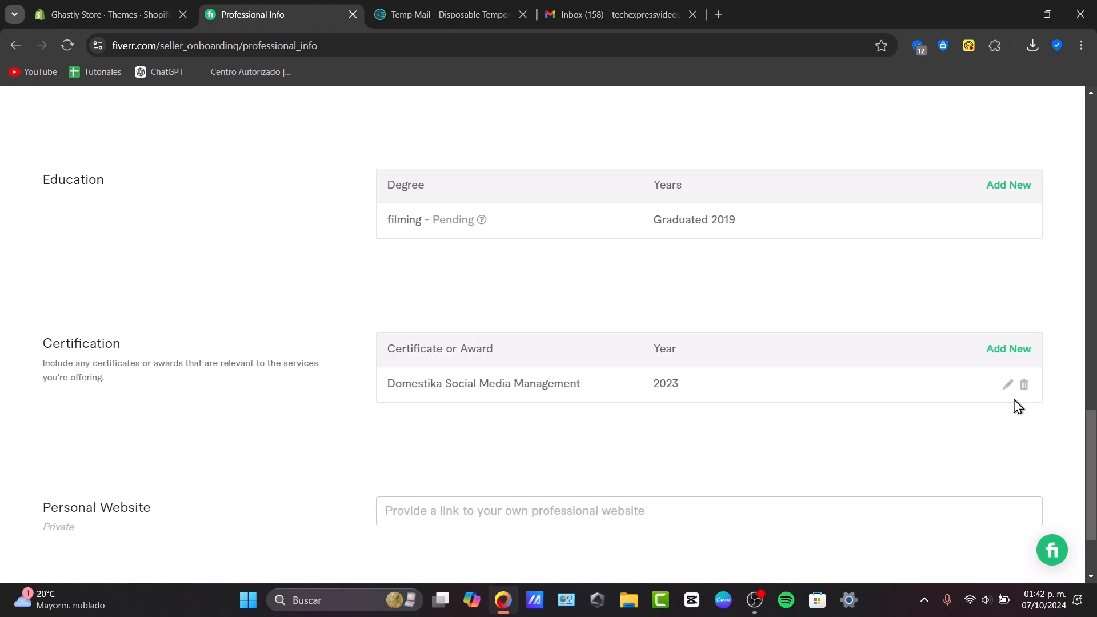
Step: Leave the personal website blank, submit Professional Info and continue past the Account Security page
{"action": "scroll", "coordinate": [704, 450], "scroll_direction": "down", "scroll_amount": 2}
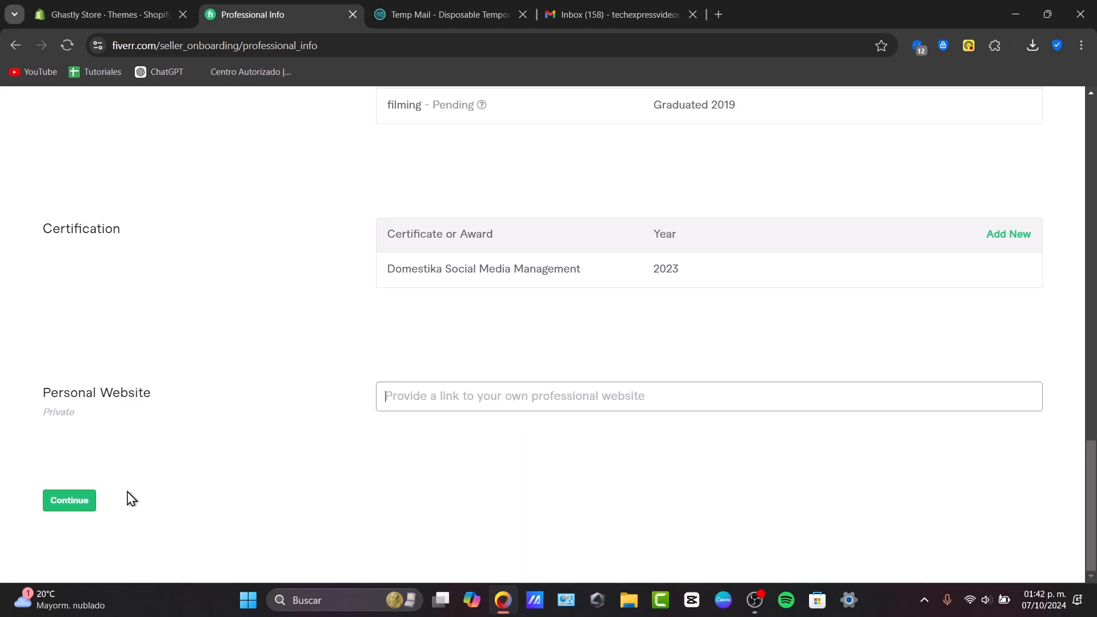
{"action": "left_click", "coordinate": [69, 500]}
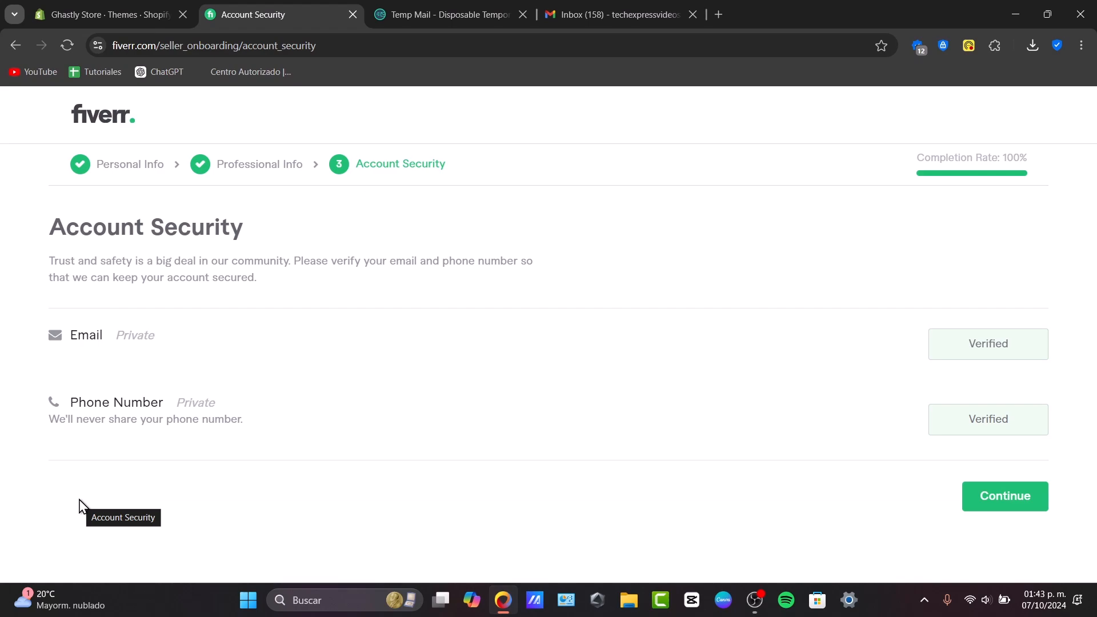
{"action": "left_click", "coordinate": [1028, 508]}
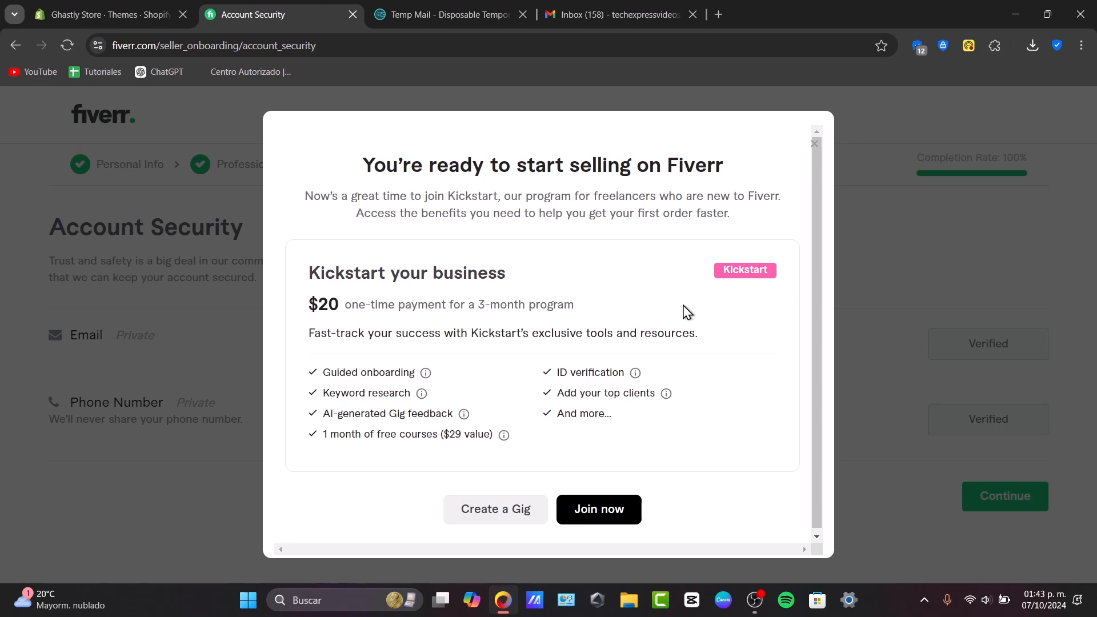
Step: Read through the Kickstart offer, including its price, description and list of included benefits
{"action": "left_click_drag", "start_coordinate": [336, 274], "coordinate": [567, 274]}
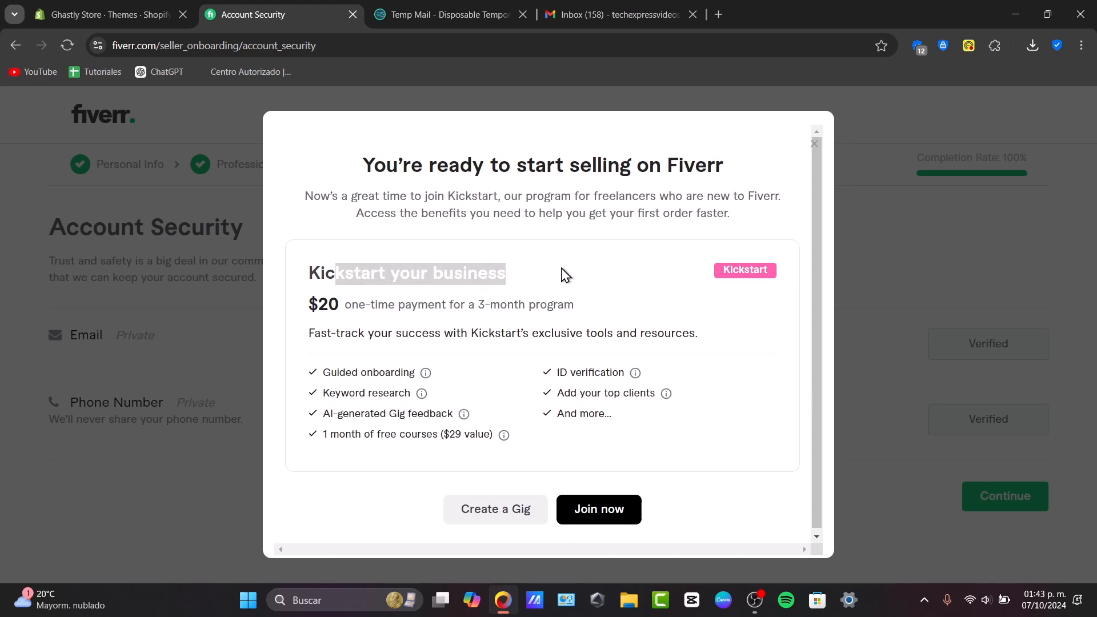
{"action": "left_click_drag", "start_coordinate": [319, 306], "coordinate": [631, 311]}
{"action": "left_click_drag", "start_coordinate": [305, 337], "coordinate": [724, 339]}
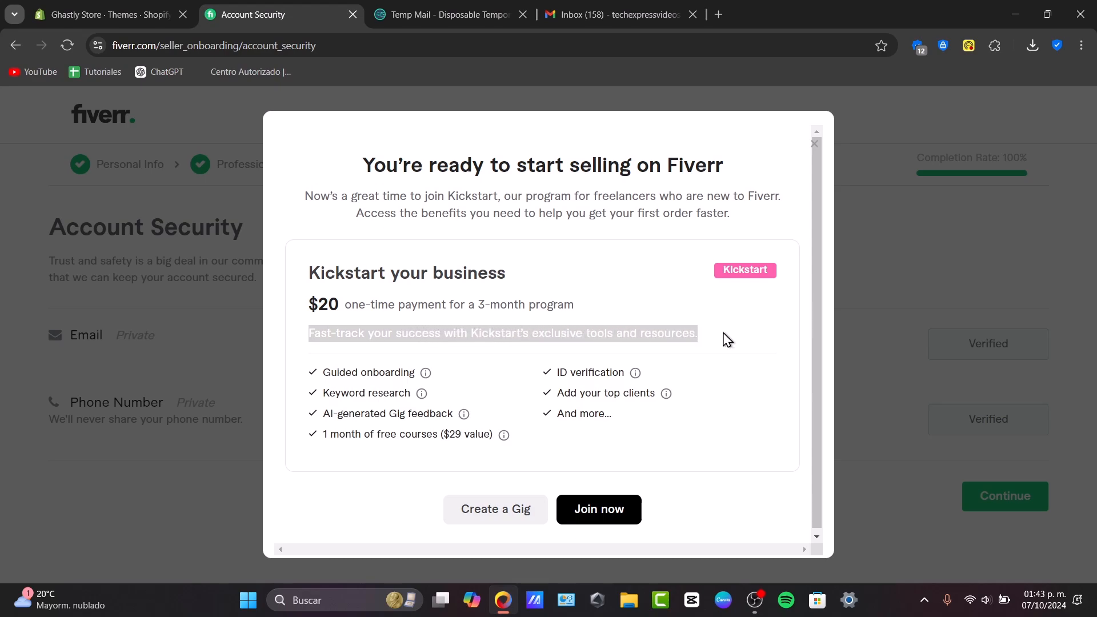
{"action": "left_click_drag", "start_coordinate": [606, 374], "coordinate": [546, 392]}
{"action": "left_click_drag", "start_coordinate": [339, 377], "coordinate": [467, 376]}
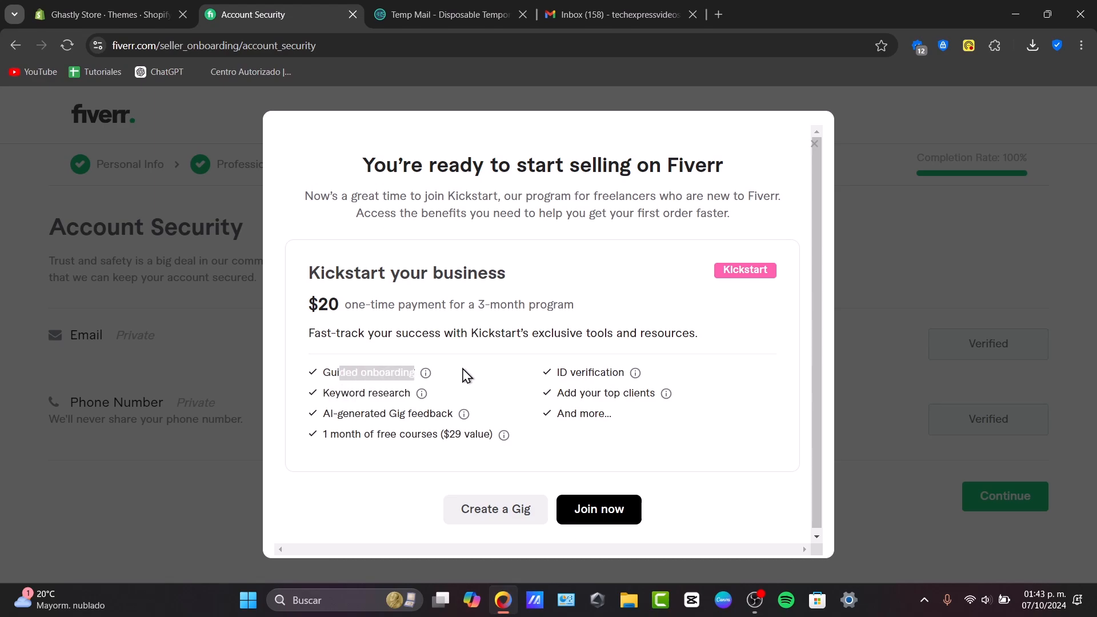
{"action": "left_click_drag", "start_coordinate": [356, 394], "coordinate": [434, 394]}
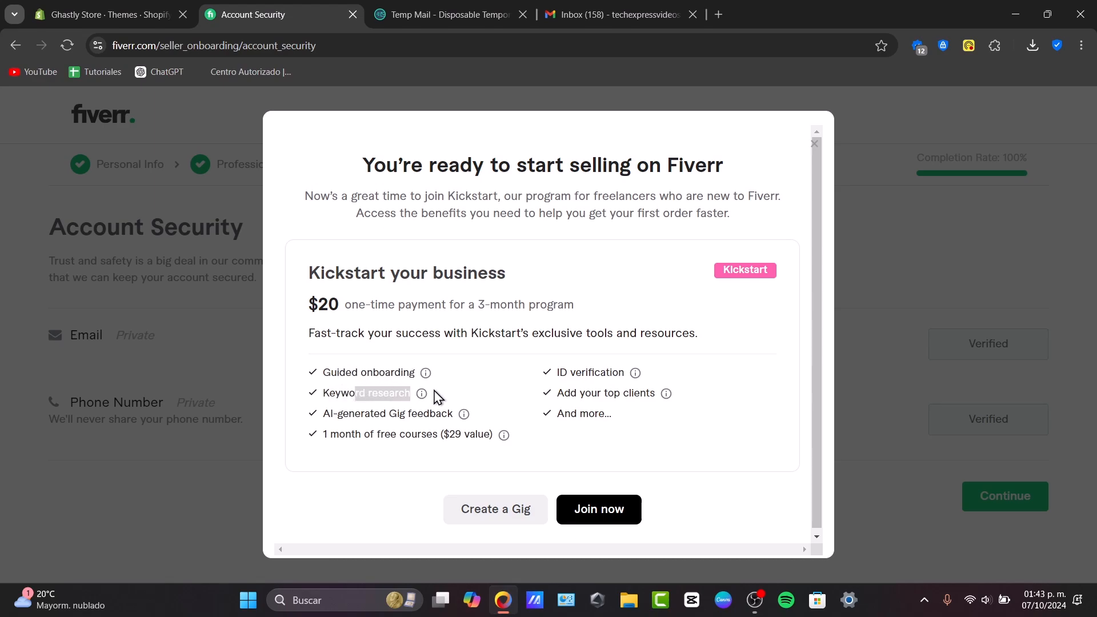
{"action": "left_click_drag", "start_coordinate": [360, 418], "coordinate": [543, 407]}
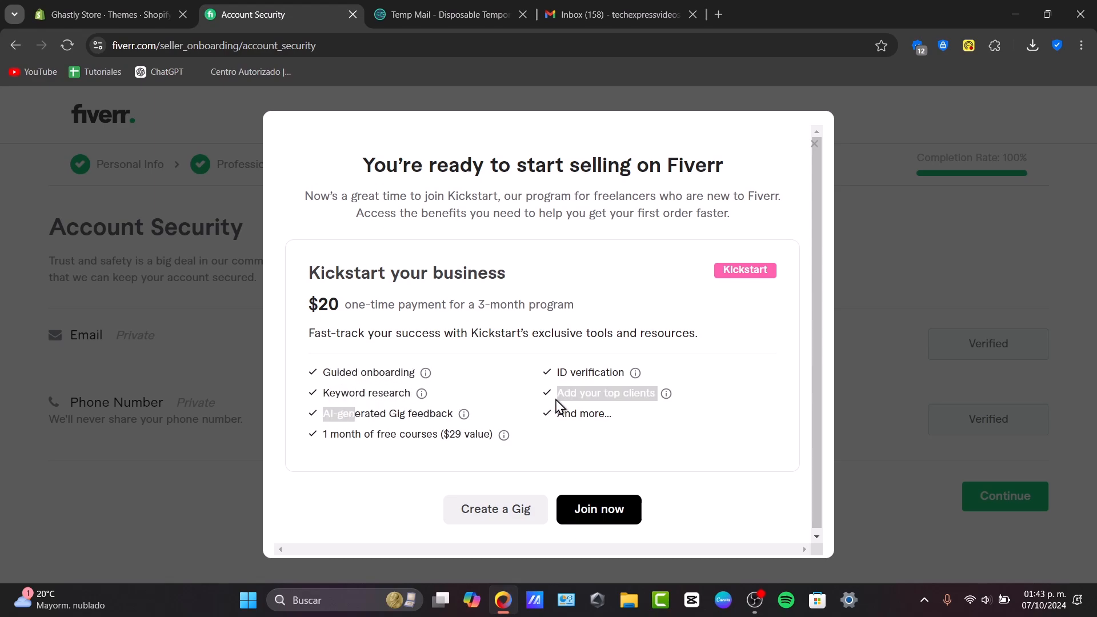
{"action": "left_click_drag", "start_coordinate": [401, 432], "coordinate": [609, 421]}
{"action": "left_click", "coordinate": [636, 422]}
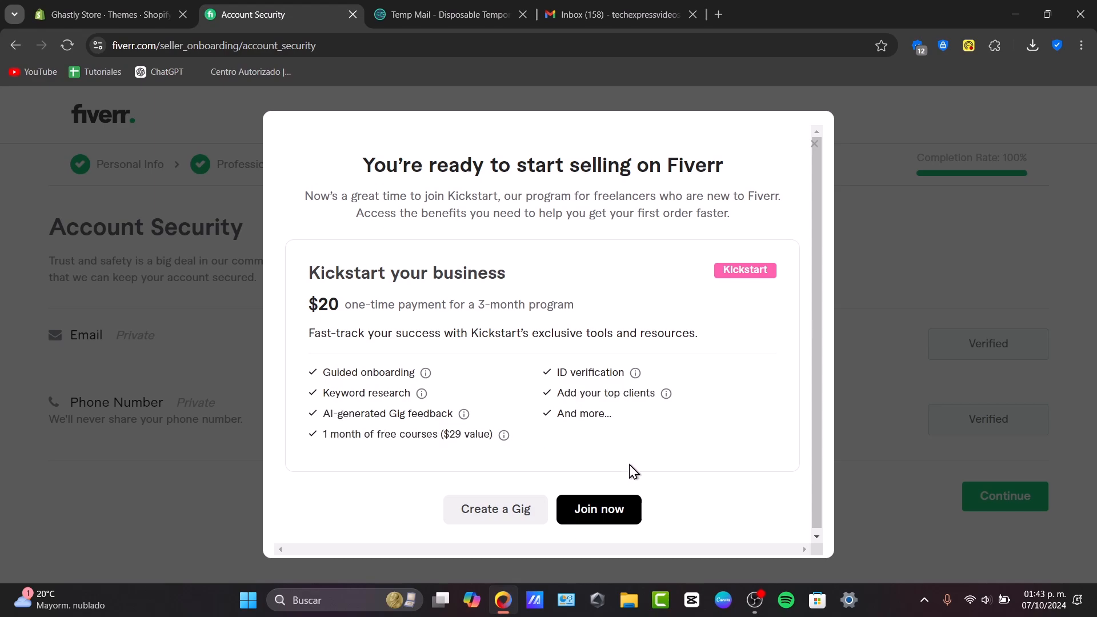
Step: Open the Kickstart program checkout and review its terms, billing information and payment options
{"action": "left_click", "coordinate": [638, 507]}
{"action": "left_click", "coordinate": [313, 5]}
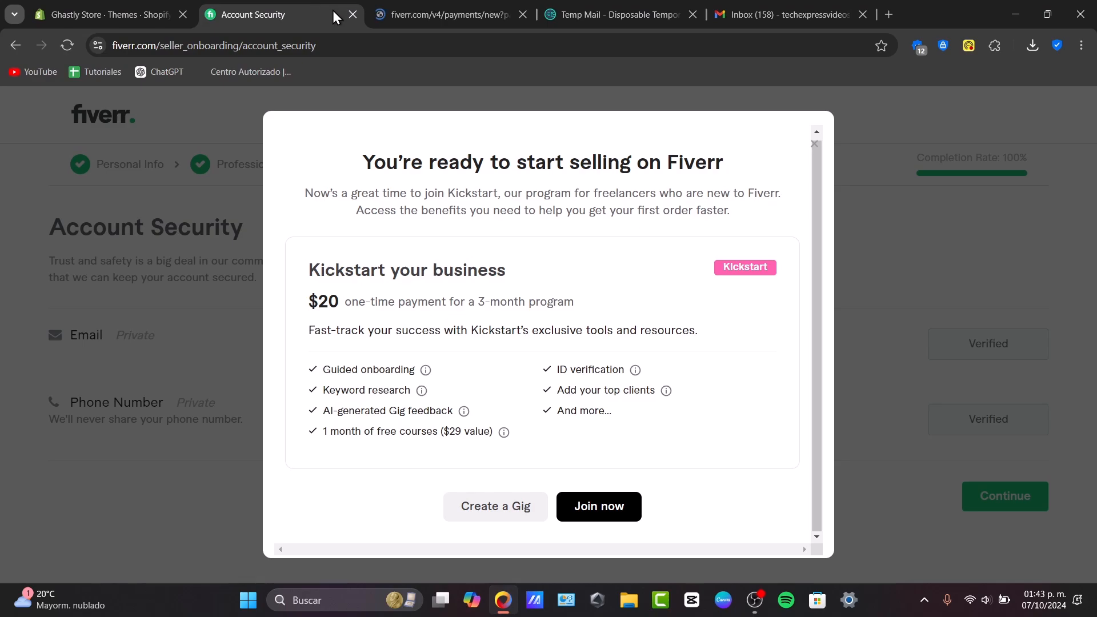
{"action": "left_click", "coordinate": [419, 3]}
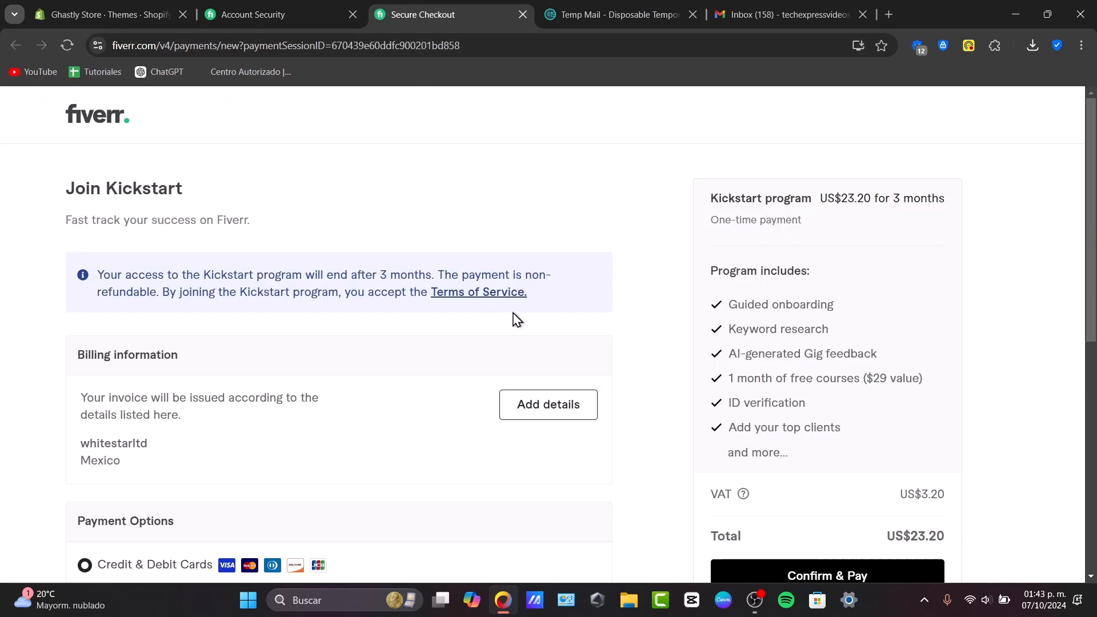
{"action": "scroll", "coordinate": [557, 361], "scroll_direction": "down", "scroll_amount": 4}
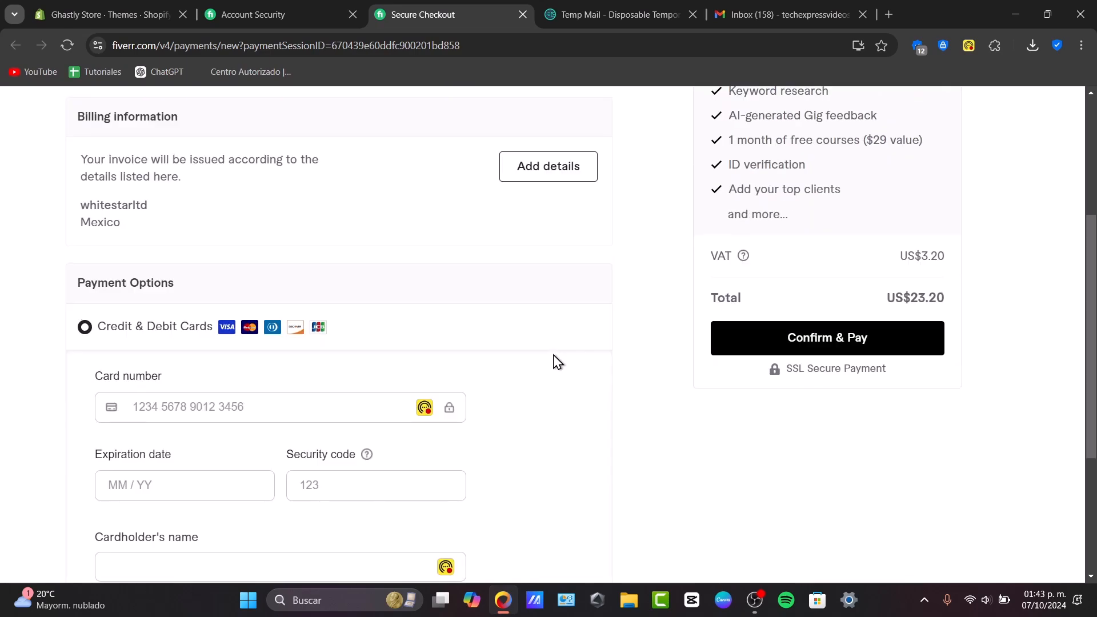
{"action": "scroll", "coordinate": [557, 361], "scroll_direction": "down", "scroll_amount": 4}
{"action": "scroll", "coordinate": [557, 361], "scroll_direction": "up", "scroll_amount": 8}
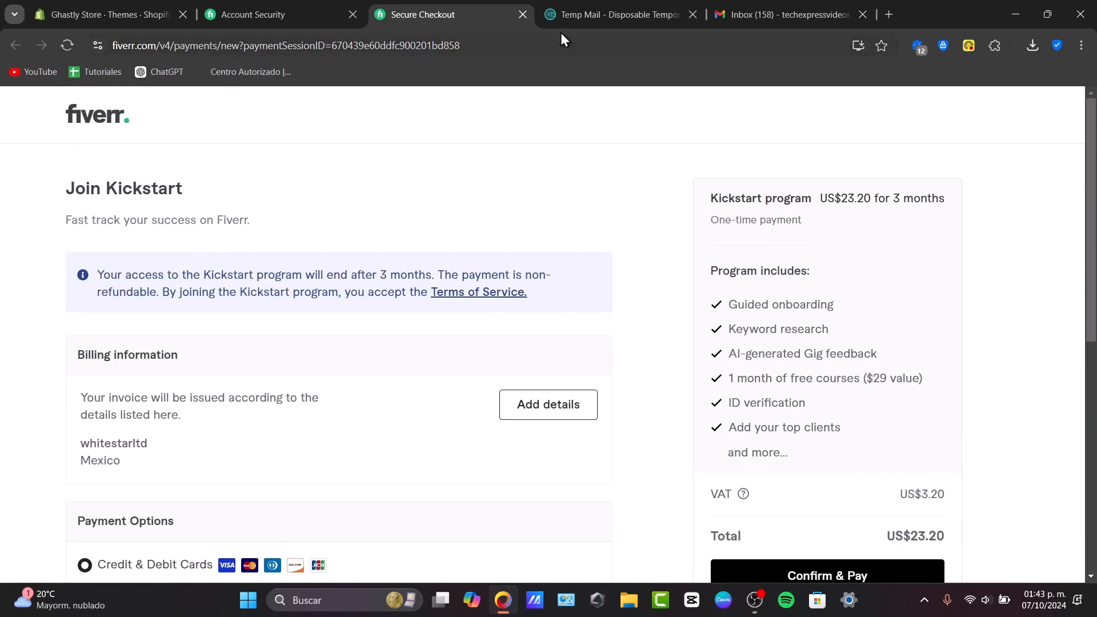
Step: Close the Kickstart checkout without paying and start creating a Gig instead
{"action": "left_click", "coordinate": [523, 14]}
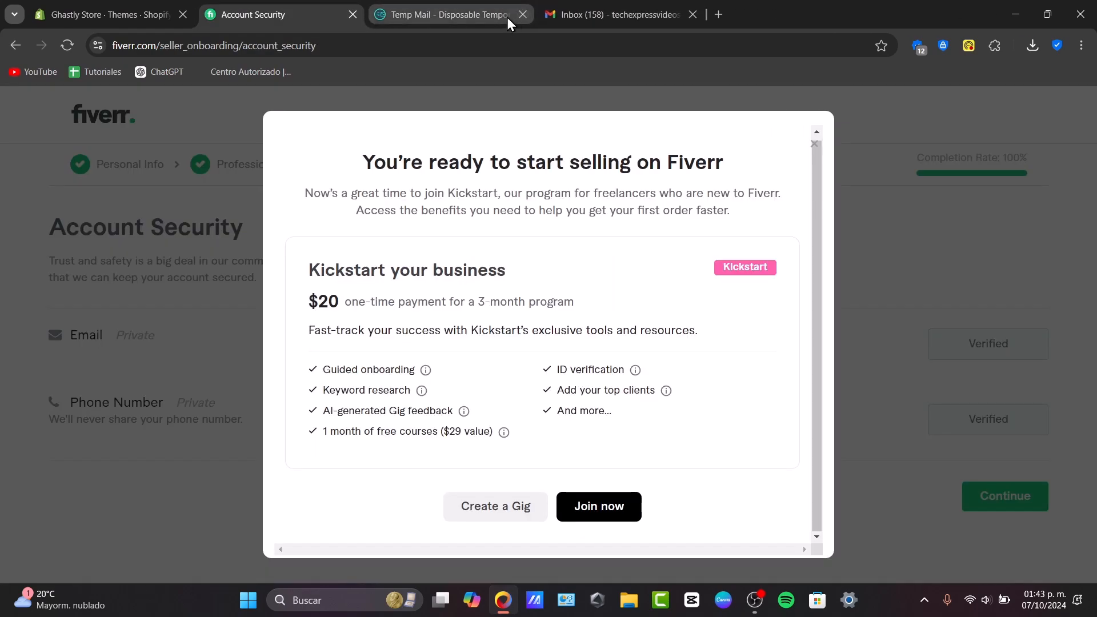
{"action": "left_click", "coordinate": [508, 508]}
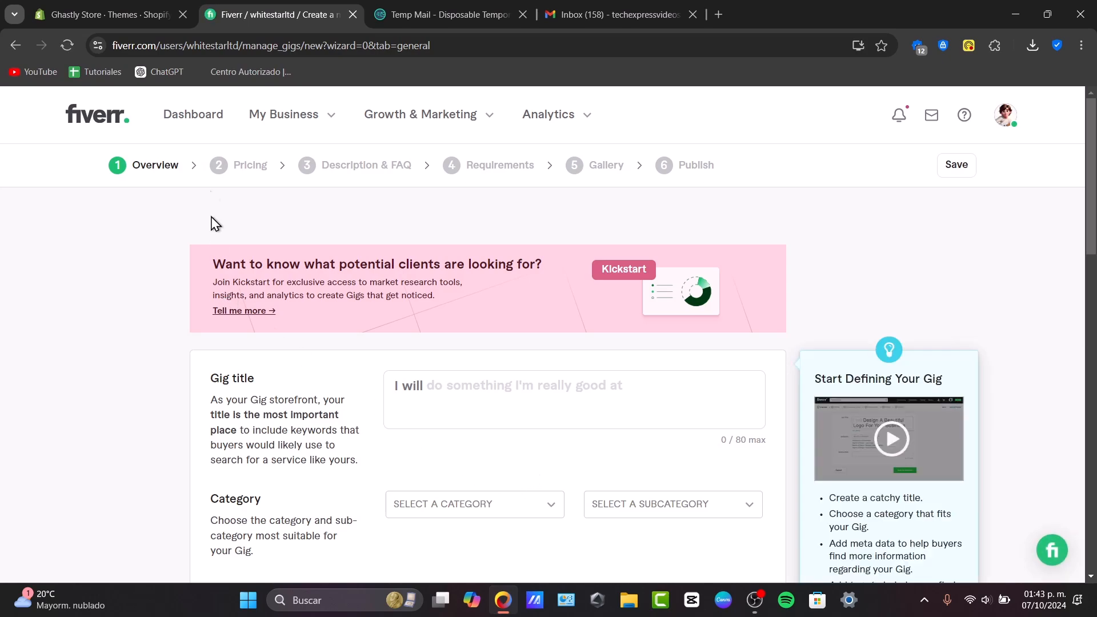
Step: Open fiverr.com in a new tab, browse the recommended Gigs on the home page and dismiss the business solution pop-up
{"action": "left_click", "coordinate": [715, 14]}
{"action": "type", "text": "fiverr.com"}
{"action": "key", "text": "Return"}
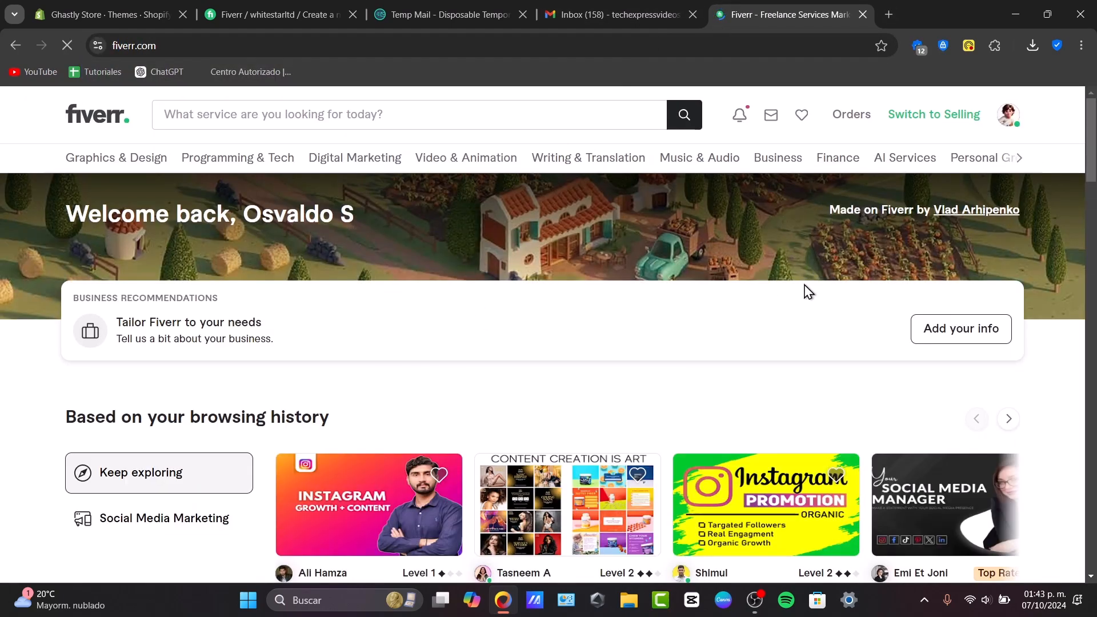
{"action": "scroll", "coordinate": [806, 384], "scroll_direction": "down", "scroll_amount": 15}
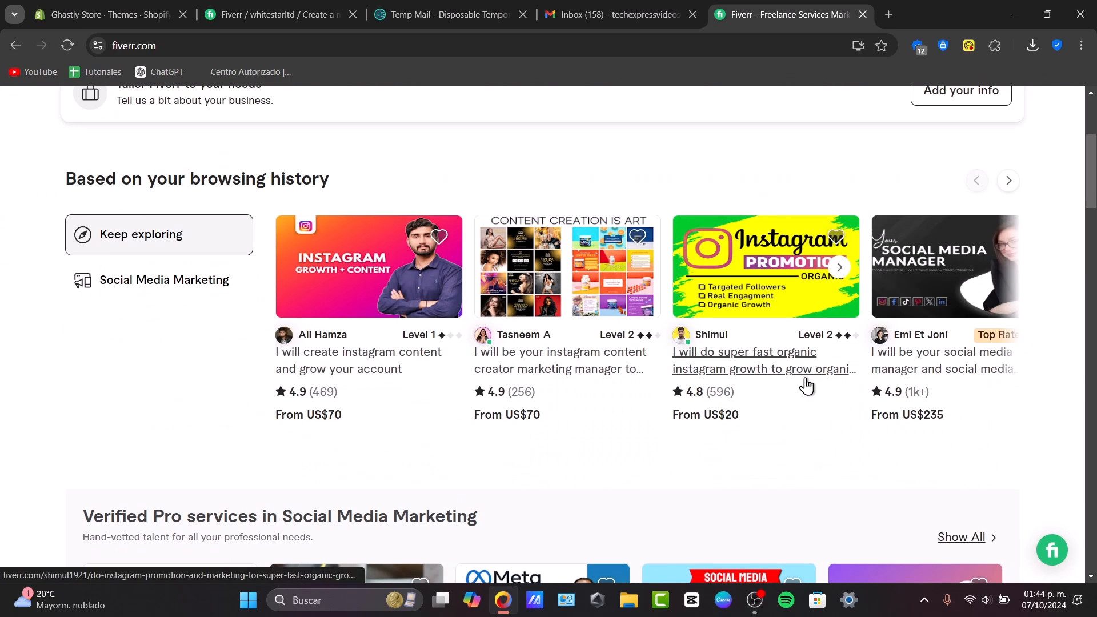
{"action": "scroll", "coordinate": [539, 387], "scroll_direction": "down", "scroll_amount": 8}
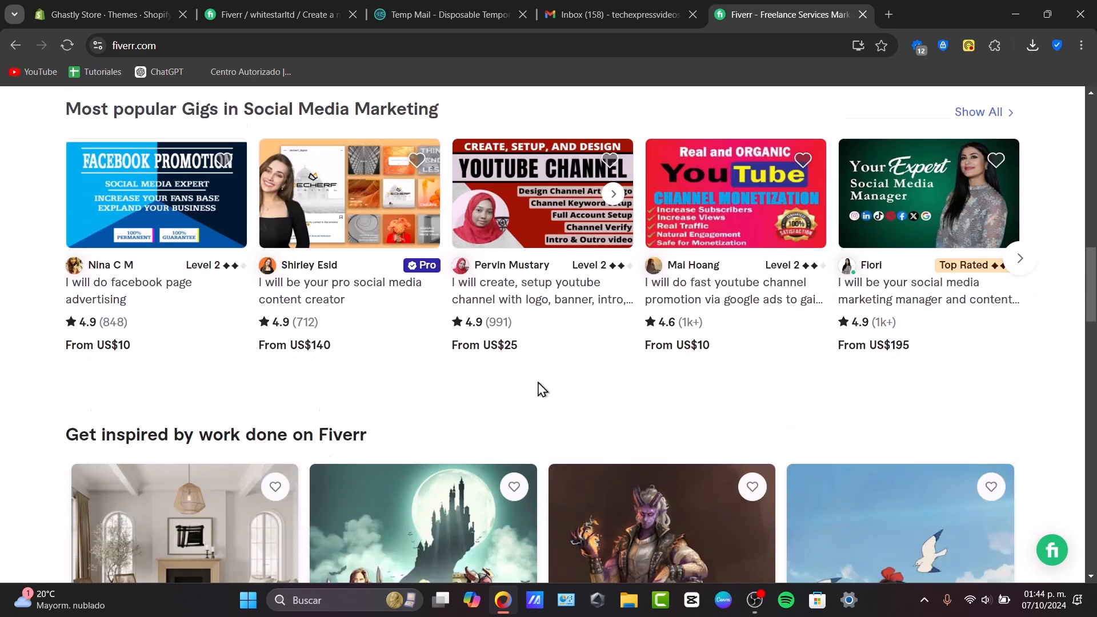
{"action": "scroll", "coordinate": [539, 390], "scroll_direction": "down", "scroll_amount": 5}
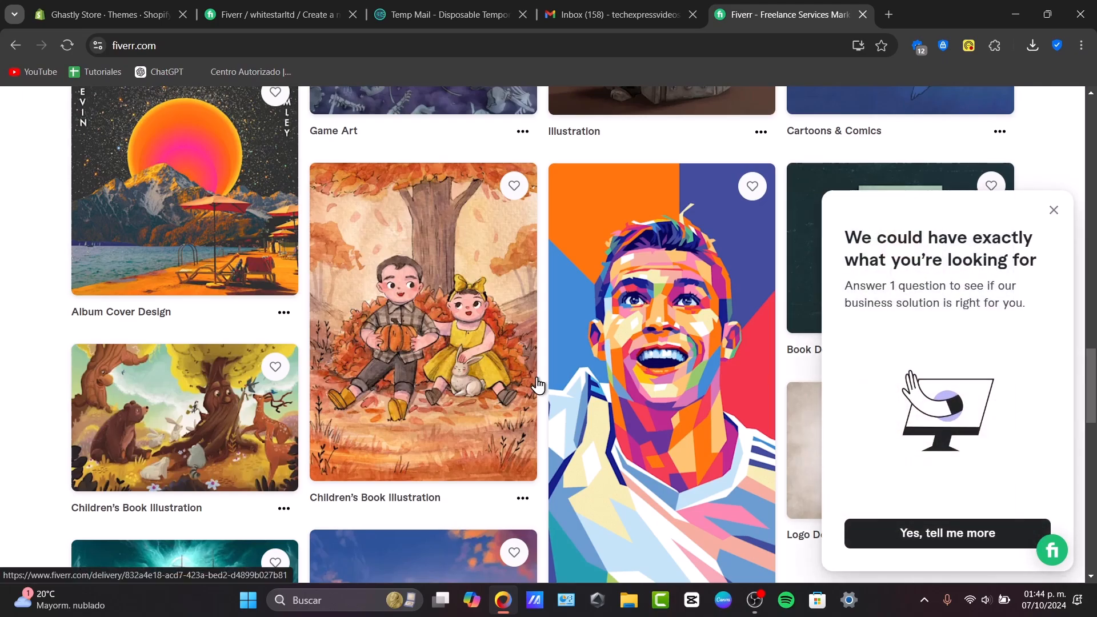
{"action": "scroll", "coordinate": [538, 386], "scroll_direction": "down", "scroll_amount": 4}
{"action": "scroll", "coordinate": [537, 386], "scroll_direction": "up", "scroll_amount": 20}
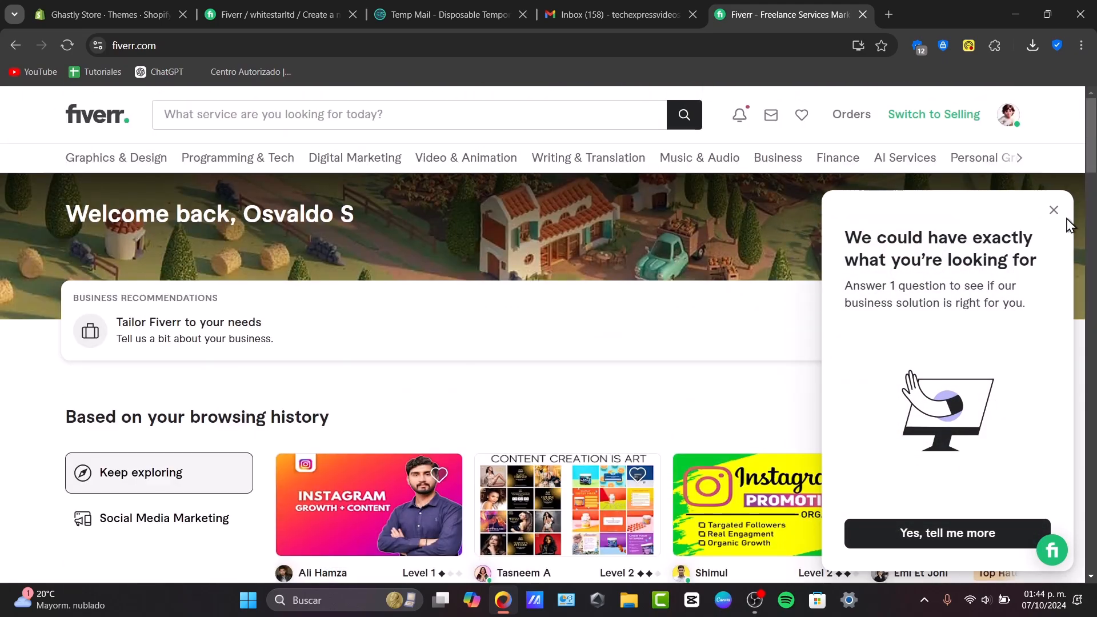
{"action": "left_click", "coordinate": [1055, 210]}
Step: Search Fiverr for "custom emoji" and look over the listed Gigs and their starting prices
{"action": "left_click", "coordinate": [559, 103]}
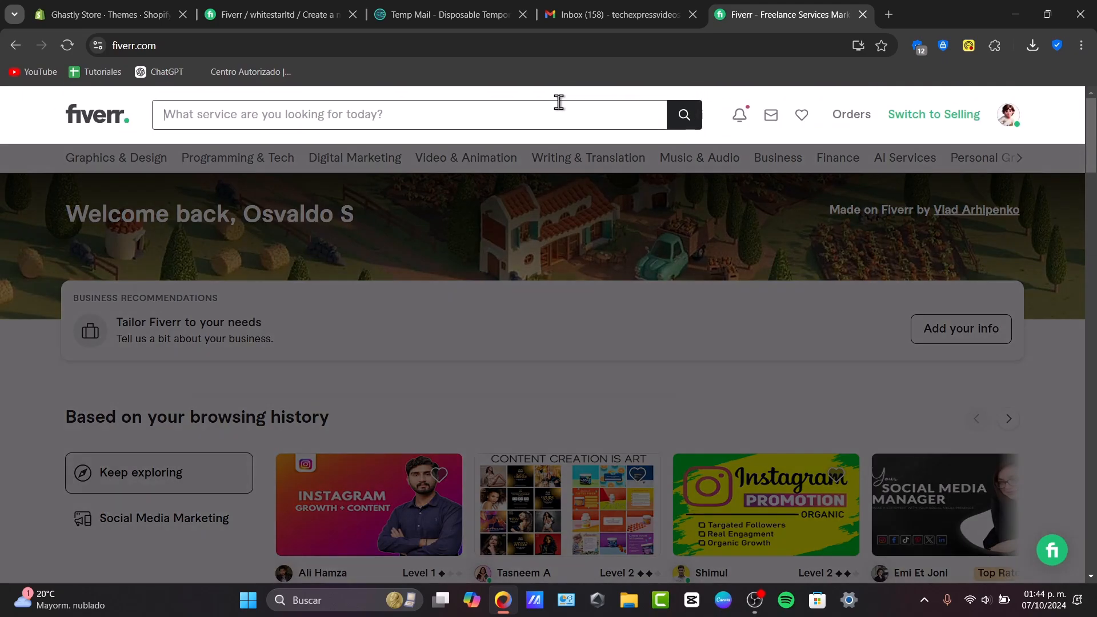
{"action": "type", "text": "custom emoji"}
{"action": "key", "text": "Return"}
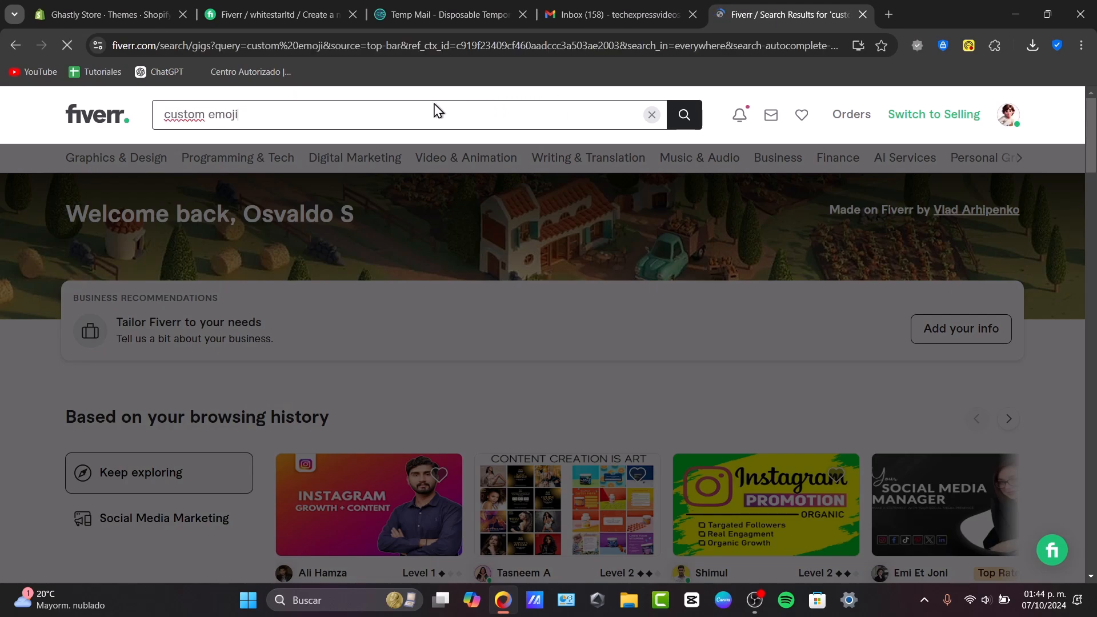
{"action": "scroll", "coordinate": [458, 322], "scroll_direction": "down", "scroll_amount": 4}
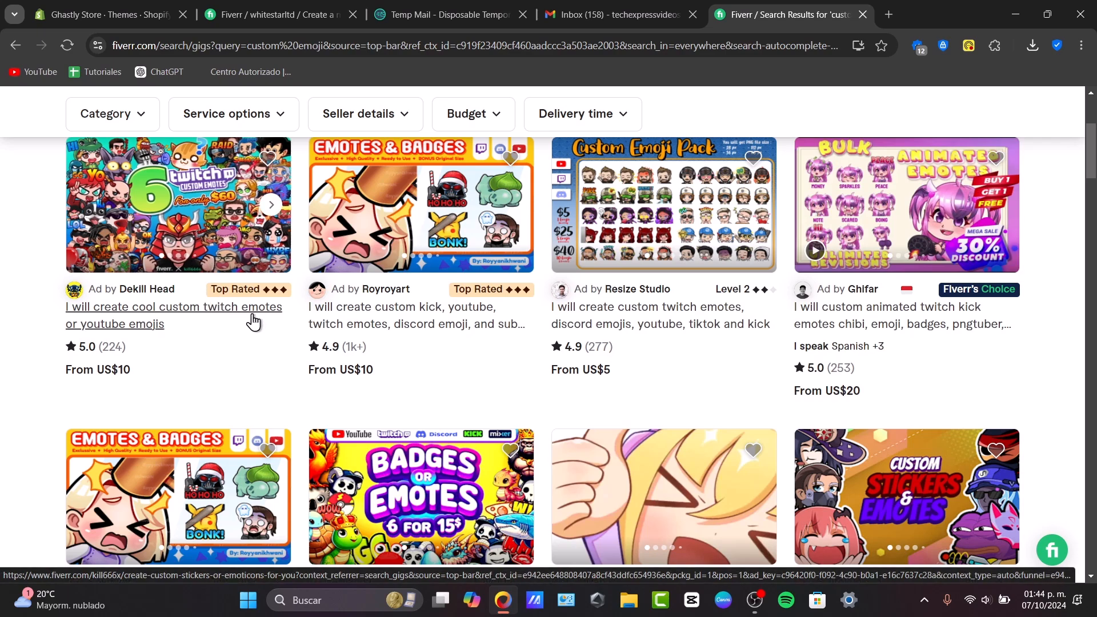
Step: Search for "custom emotes" and examine the first recommended seller's rating and level badge
{"action": "scroll", "coordinate": [294, 308], "scroll_direction": "up", "scroll_amount": 4}
{"action": "left_click", "coordinate": [238, 104]}
{"action": "double_click", "coordinate": [238, 104]}
{"action": "type", "text": "emotes"}
{"action": "key", "text": "Return"}
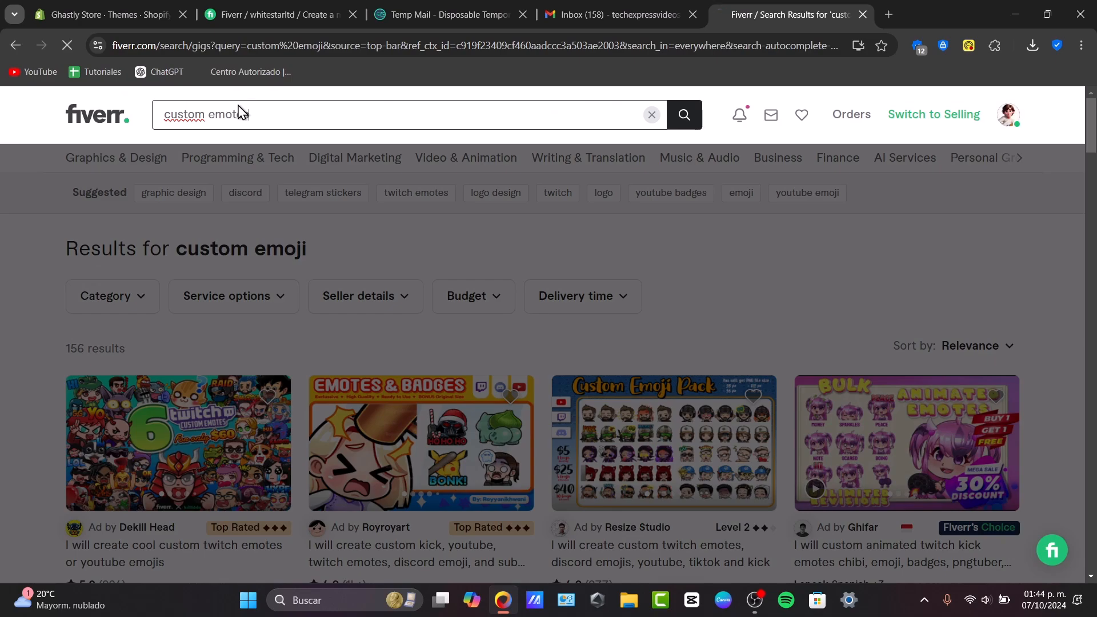
{"action": "scroll", "coordinate": [340, 337], "scroll_direction": "down", "scroll_amount": 4}
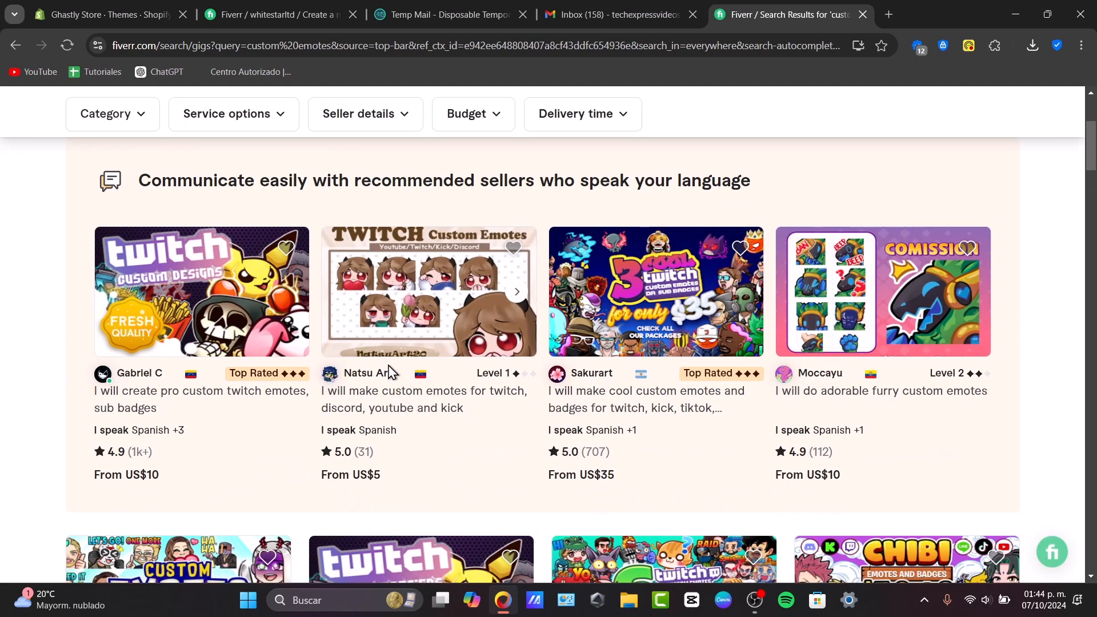
{"action": "scroll", "coordinate": [403, 380], "scroll_direction": "down", "scroll_amount": 4}
{"action": "scroll", "coordinate": [354, 383], "scroll_direction": "up", "scroll_amount": 4}
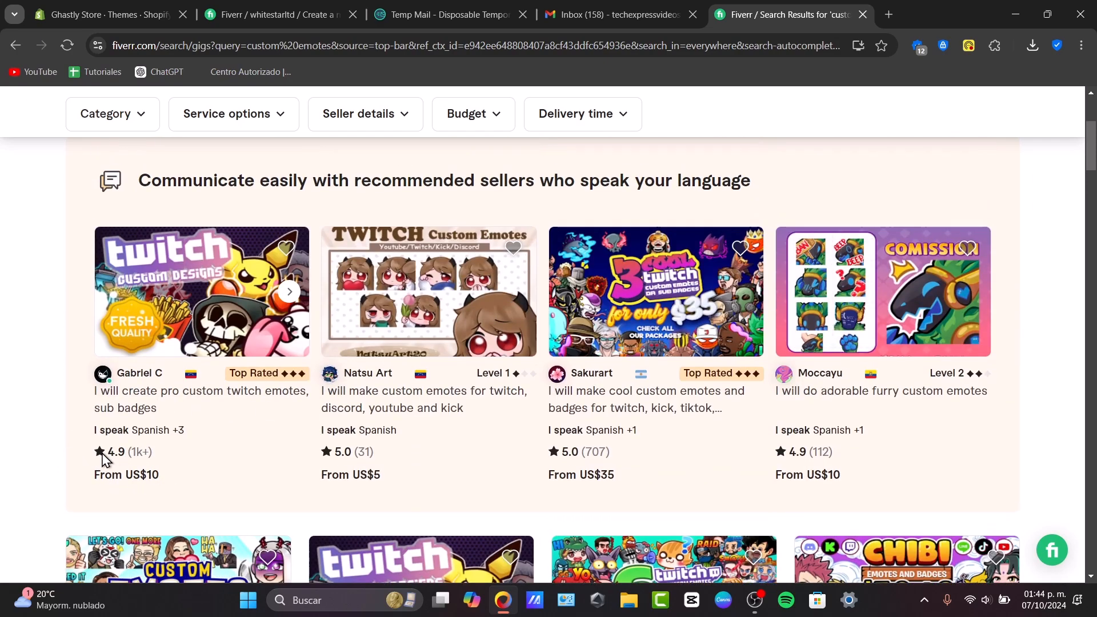
{"action": "left_click_drag", "start_coordinate": [105, 455], "coordinate": [167, 459]}
{"action": "mouse_move", "coordinate": [254, 382]}
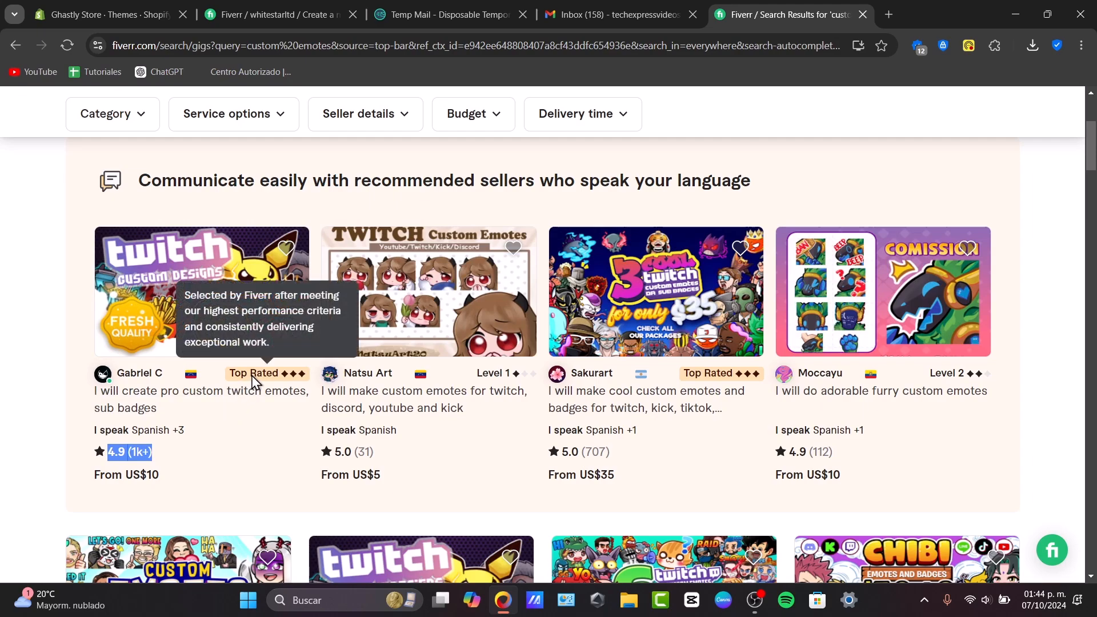
Step: Open the first recommended Twitch emotes Gig and review its packages, reviews and description
{"action": "left_click", "coordinate": [238, 233]}
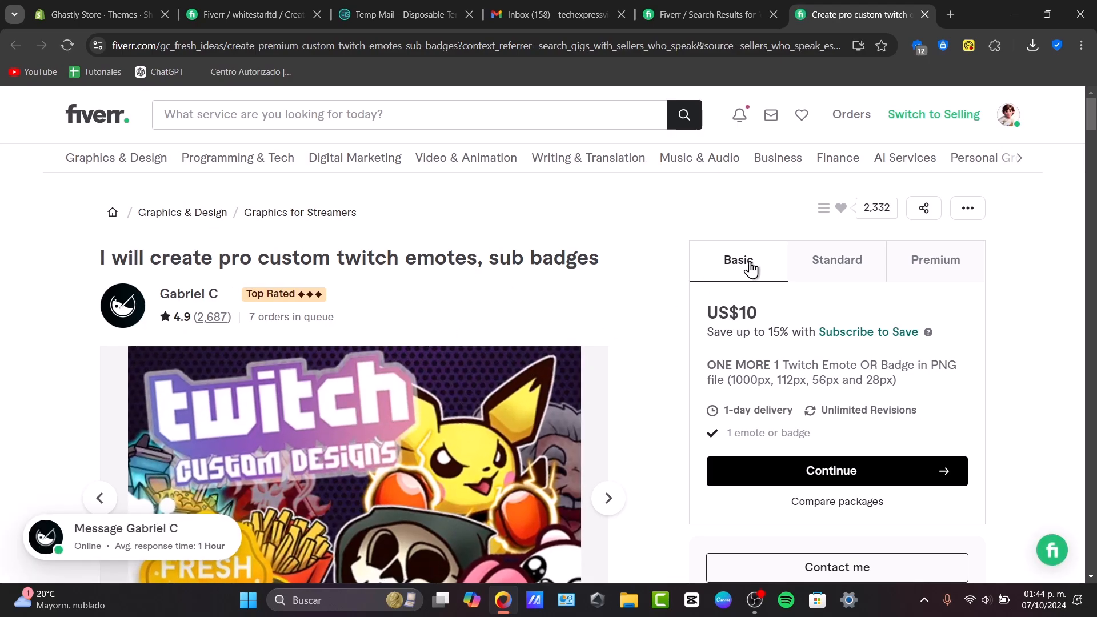
{"action": "scroll", "coordinate": [750, 268], "scroll_direction": "down", "scroll_amount": 1}
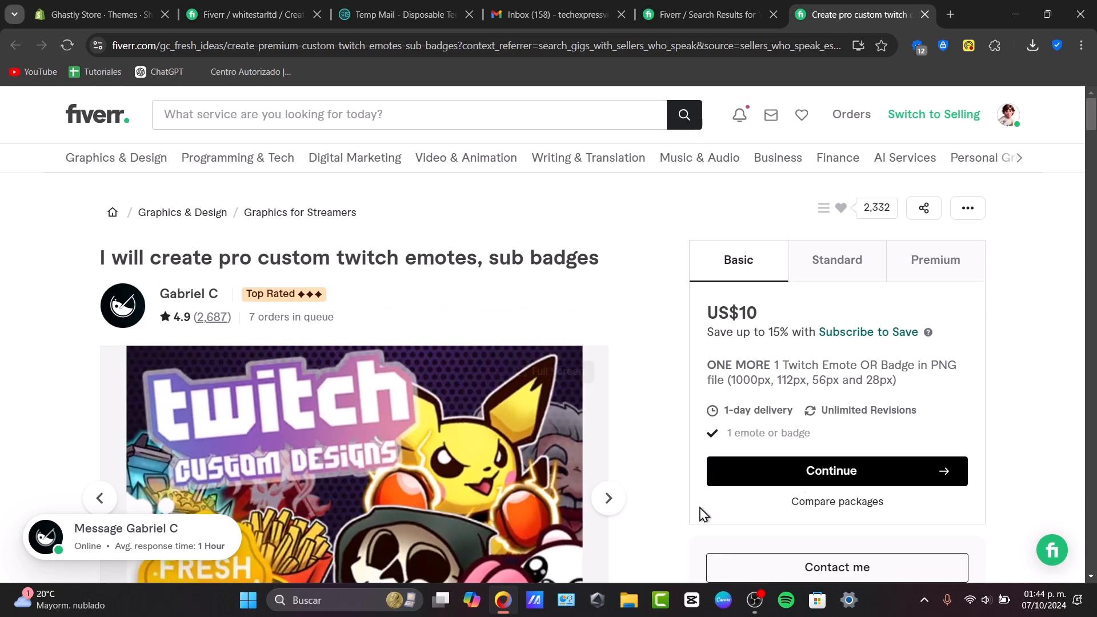
{"action": "scroll", "coordinate": [749, 354], "scroll_direction": "down", "scroll_amount": 5}
{"action": "scroll", "coordinate": [737, 363], "scroll_direction": "down", "scroll_amount": 4}
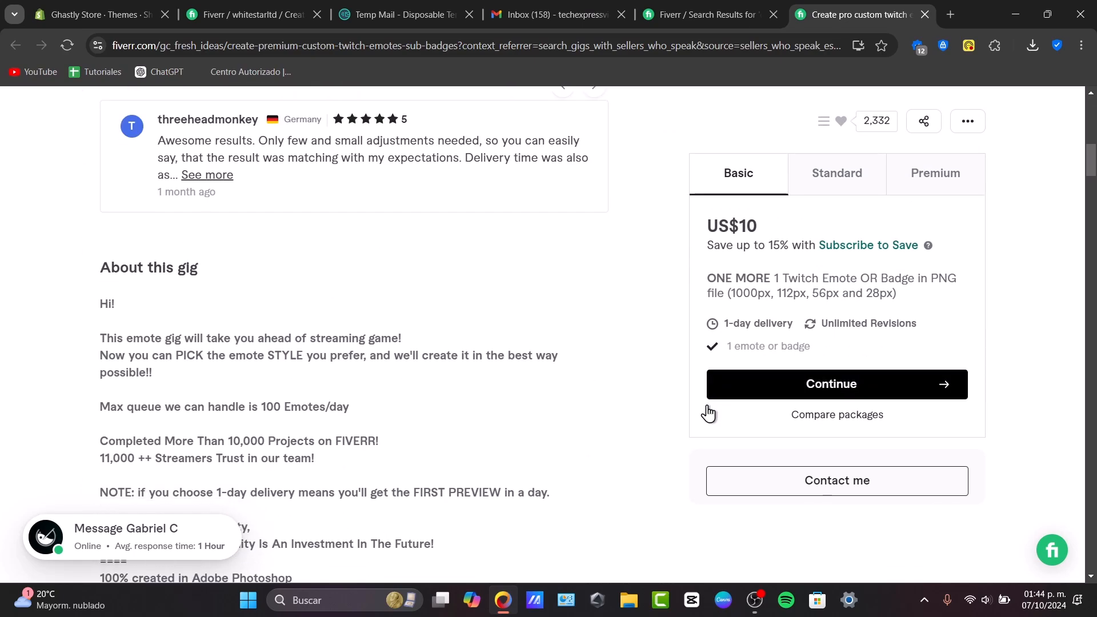
Step: Return to the Gig creation form and enter the title "do a latin american voice over in Spanish"
{"action": "left_click", "coordinate": [657, 7]}
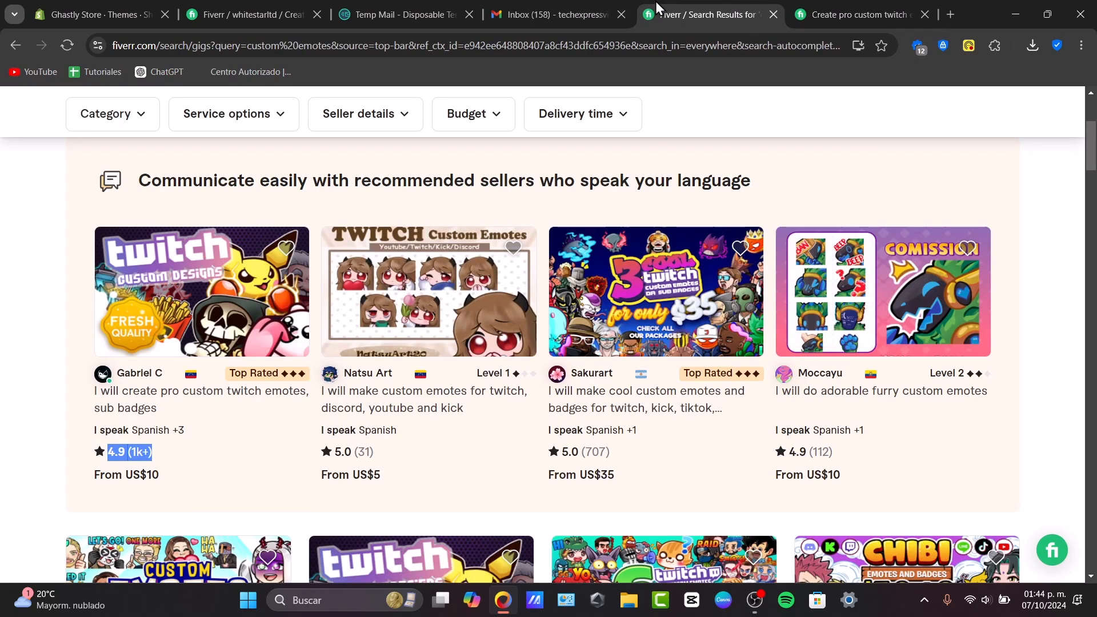
{"action": "left_click", "coordinate": [260, 5]}
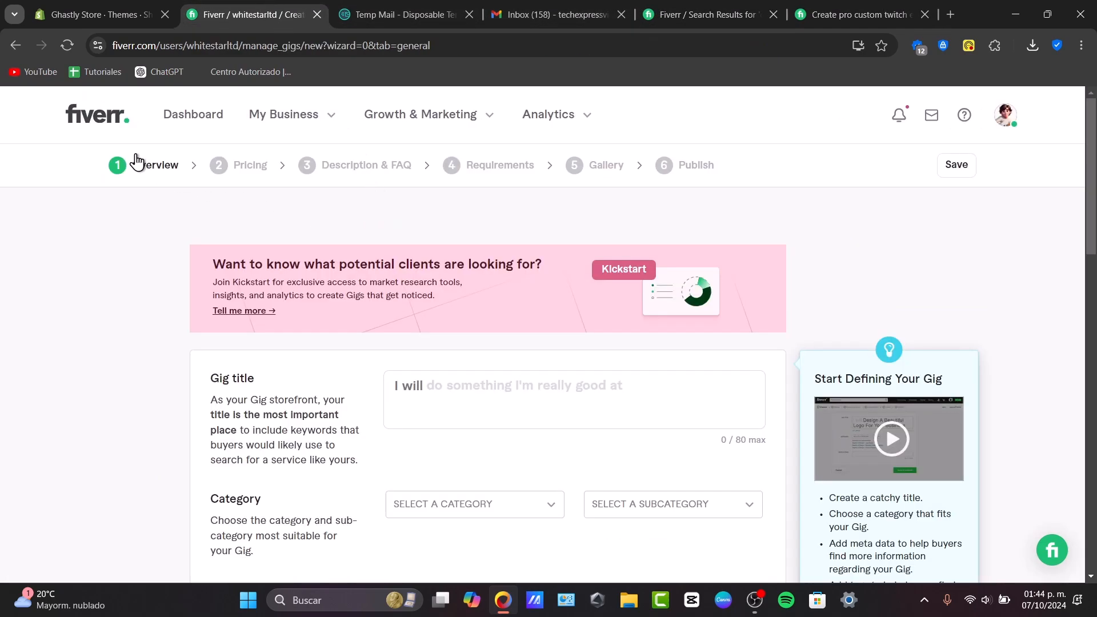
{"action": "left_click", "coordinate": [471, 375]}
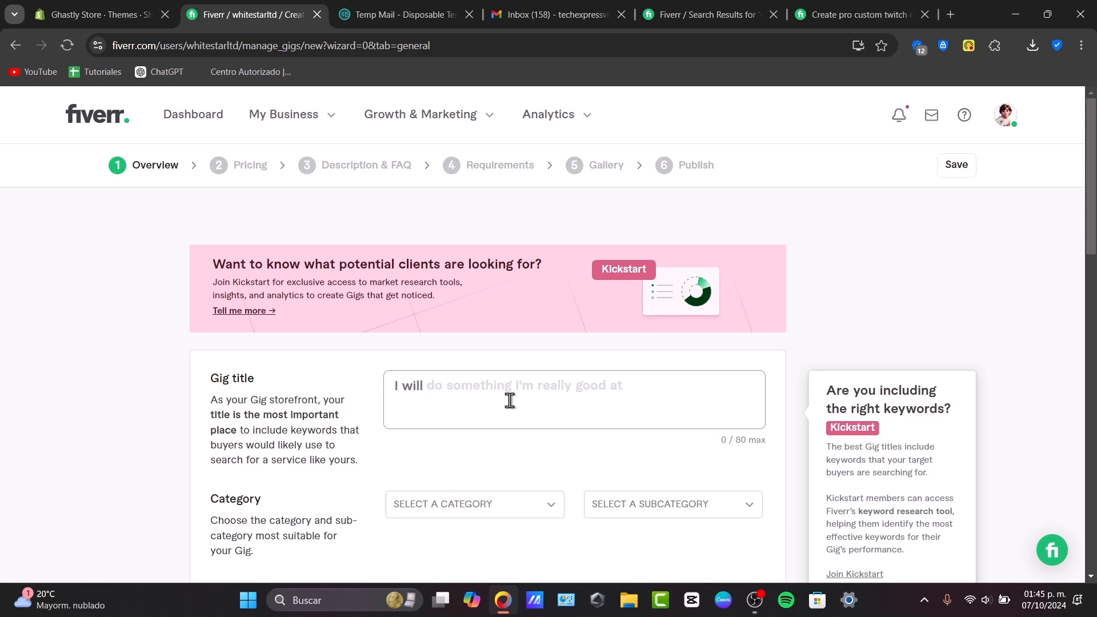
{"action": "type", "text": "do a latin"}
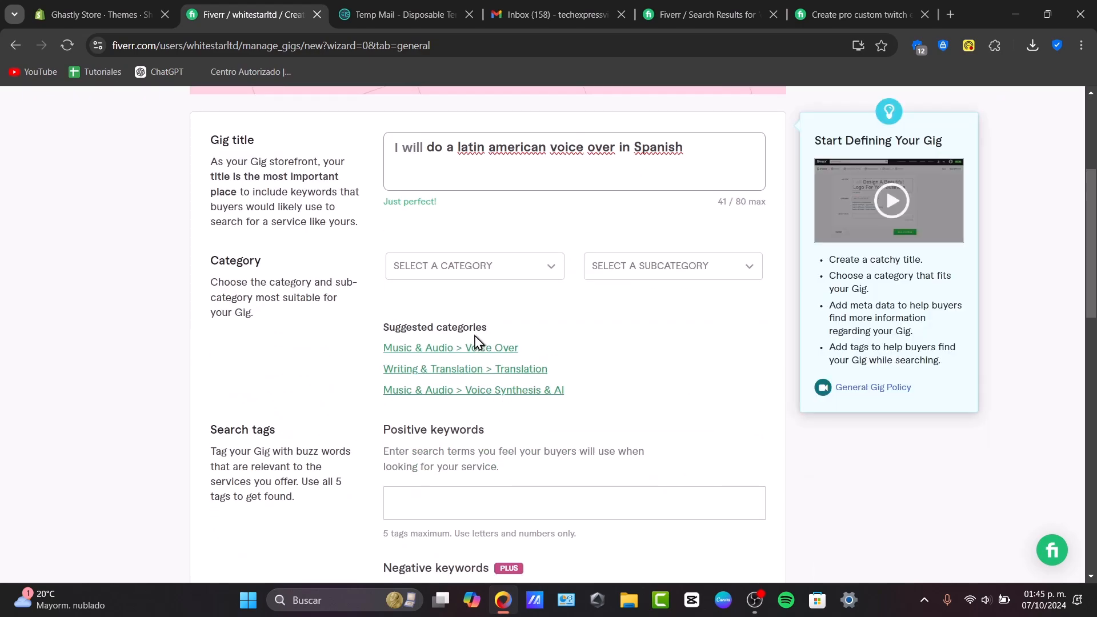
Step: Set the Gig's category to Music & Audio with the Voice Over subcategory
{"action": "left_click", "coordinate": [472, 269]}
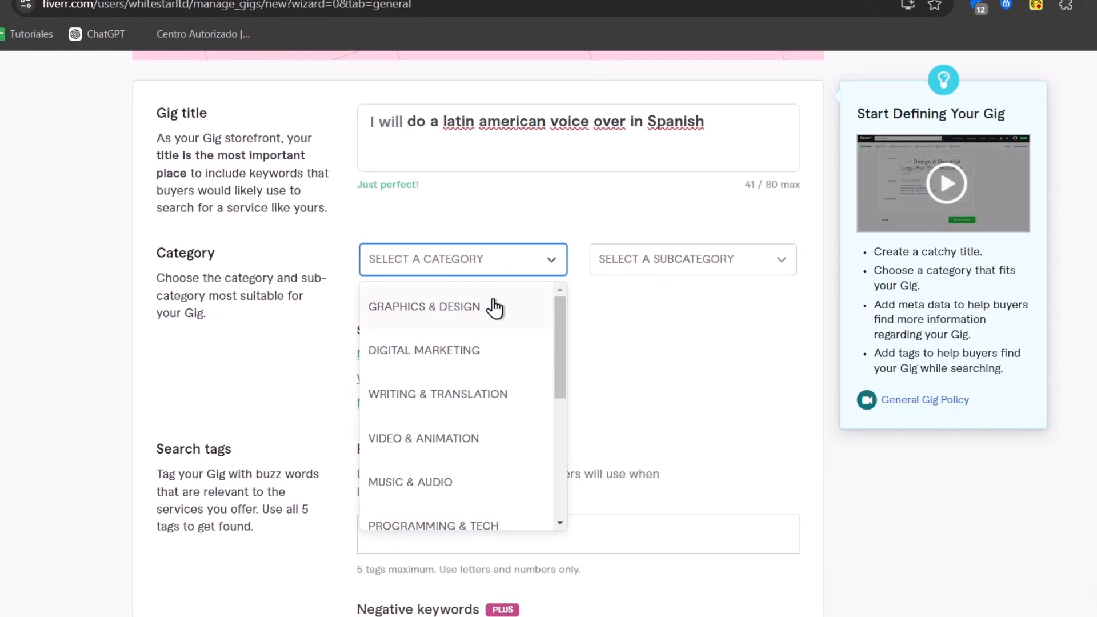
{"action": "left_click", "coordinate": [475, 481]}
{"action": "left_click", "coordinate": [698, 260]}
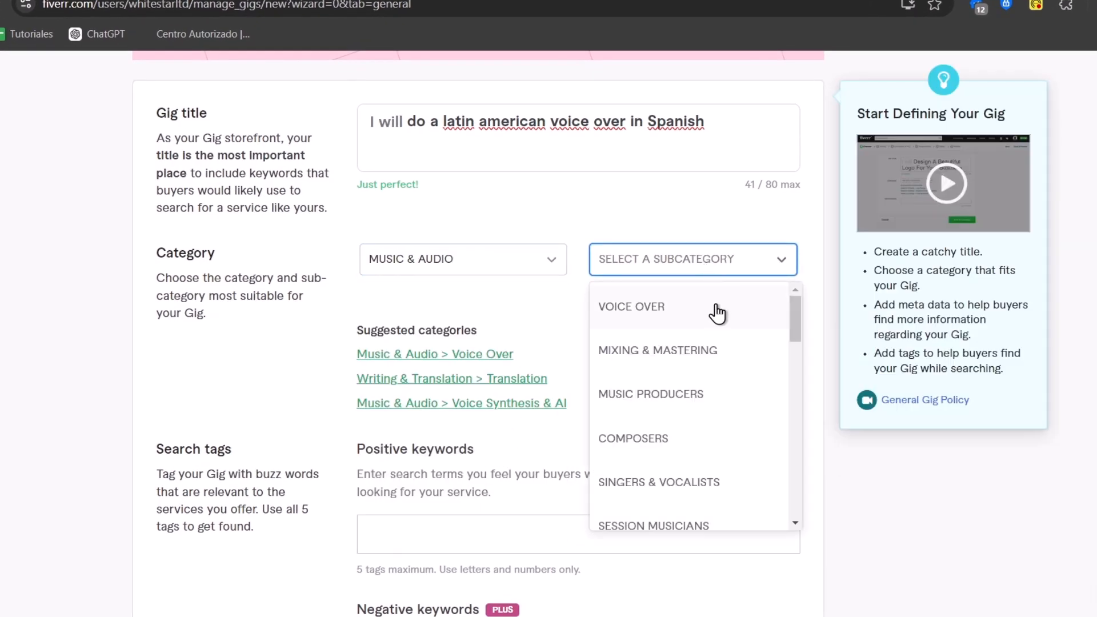
{"action": "left_click", "coordinate": [676, 306]}
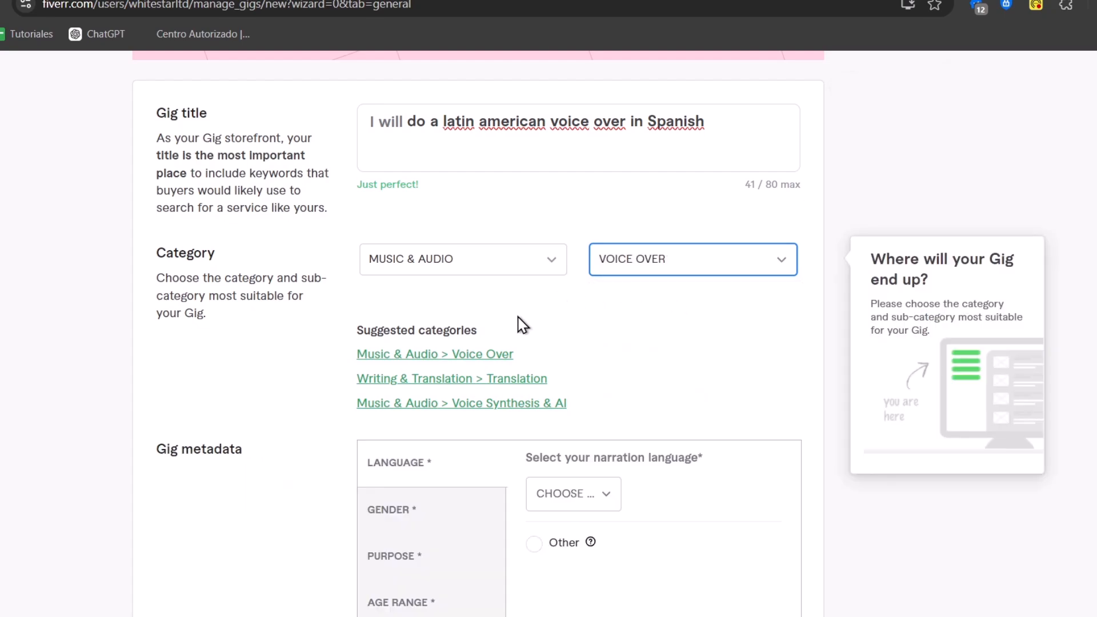
{"action": "scroll", "coordinate": [519, 324], "scroll_direction": "down", "scroll_amount": 5}
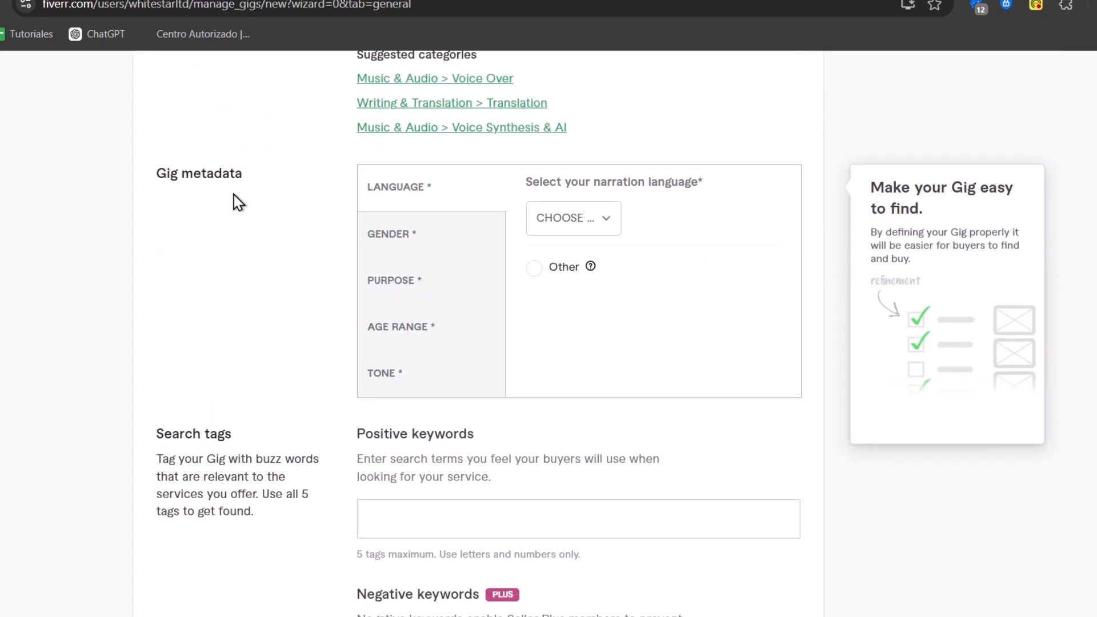
Step: Set the Gig's narration language to Spanish with the Latin America and Mexican accents
{"action": "scroll", "coordinate": [424, 245], "scroll_direction": "up", "scroll_amount": 5}
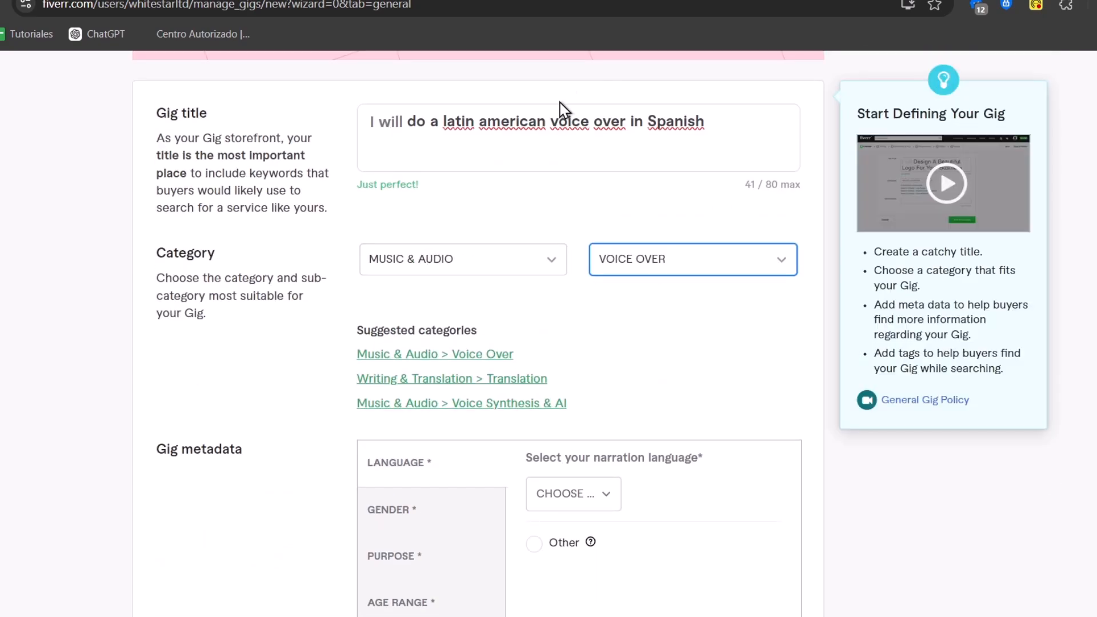
{"action": "scroll", "coordinate": [620, 256], "scroll_direction": "down", "scroll_amount": 5}
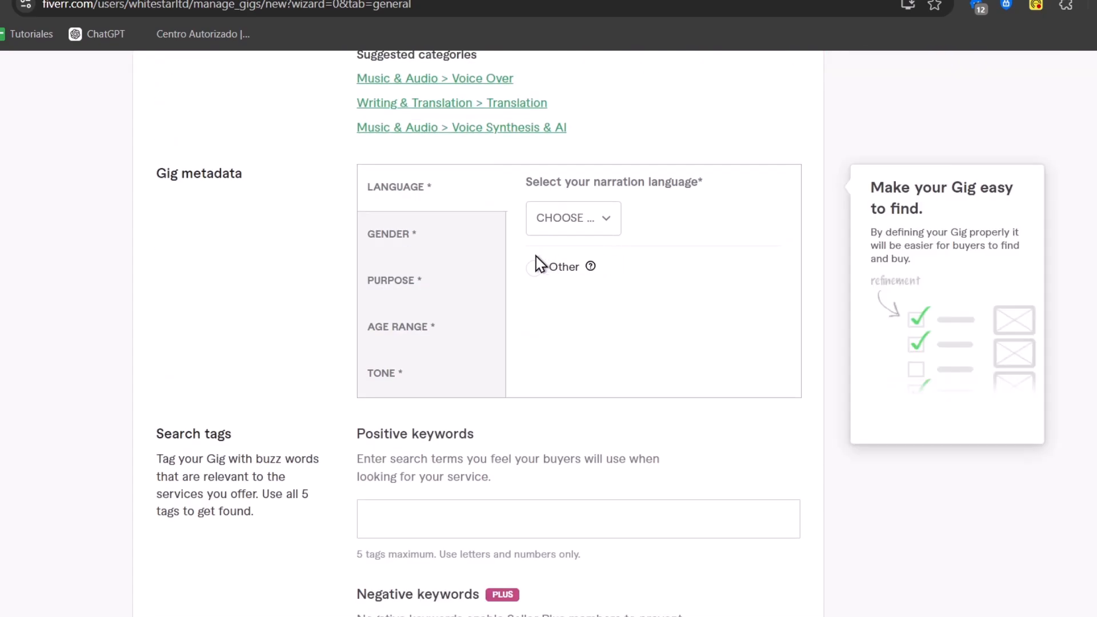
{"action": "left_click", "coordinate": [554, 228]}
{"action": "scroll", "coordinate": [676, 320], "scroll_direction": "down", "scroll_amount": 20}
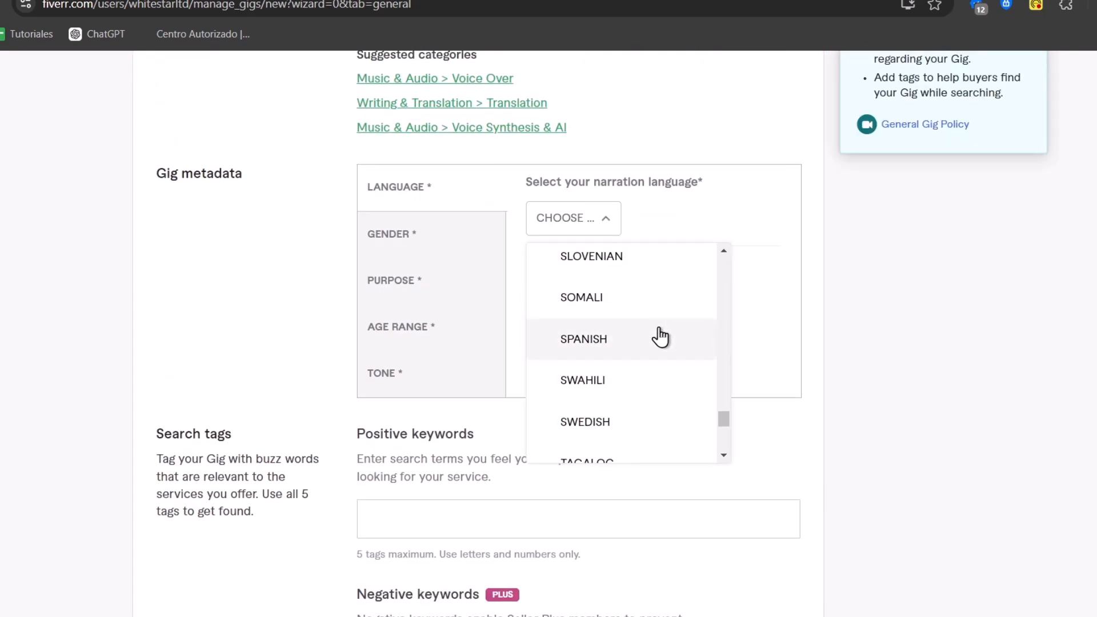
{"action": "scroll", "coordinate": [659, 340], "scroll_direction": "down", "scroll_amount": 3}
{"action": "scroll", "coordinate": [656, 343], "scroll_direction": "up", "scroll_amount": 3}
{"action": "left_click", "coordinate": [599, 340]}
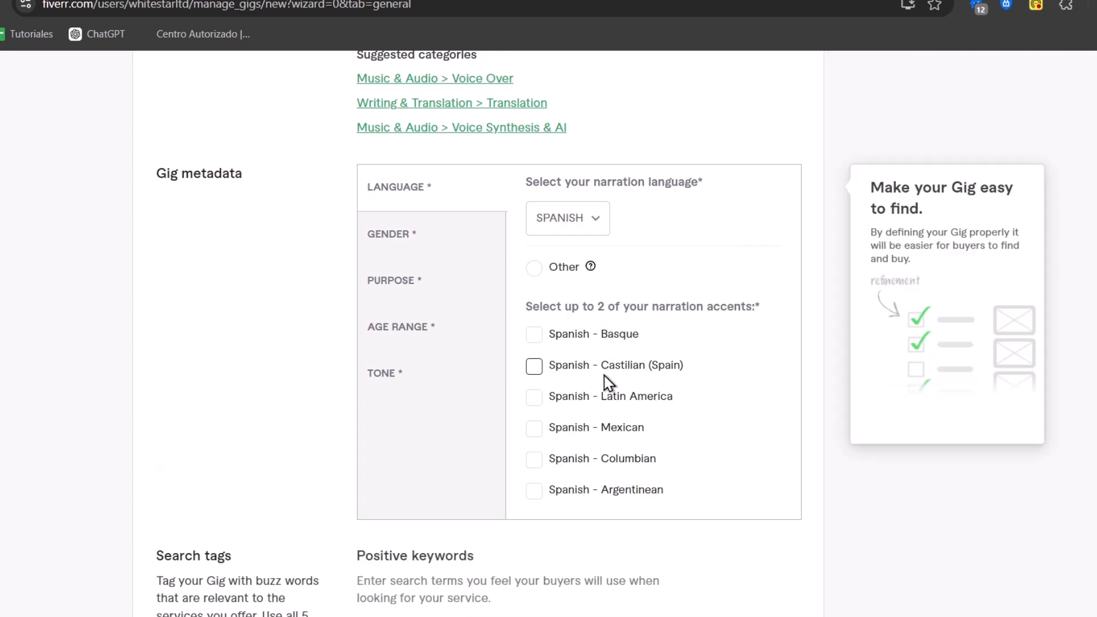
{"action": "left_click", "coordinate": [584, 405]}
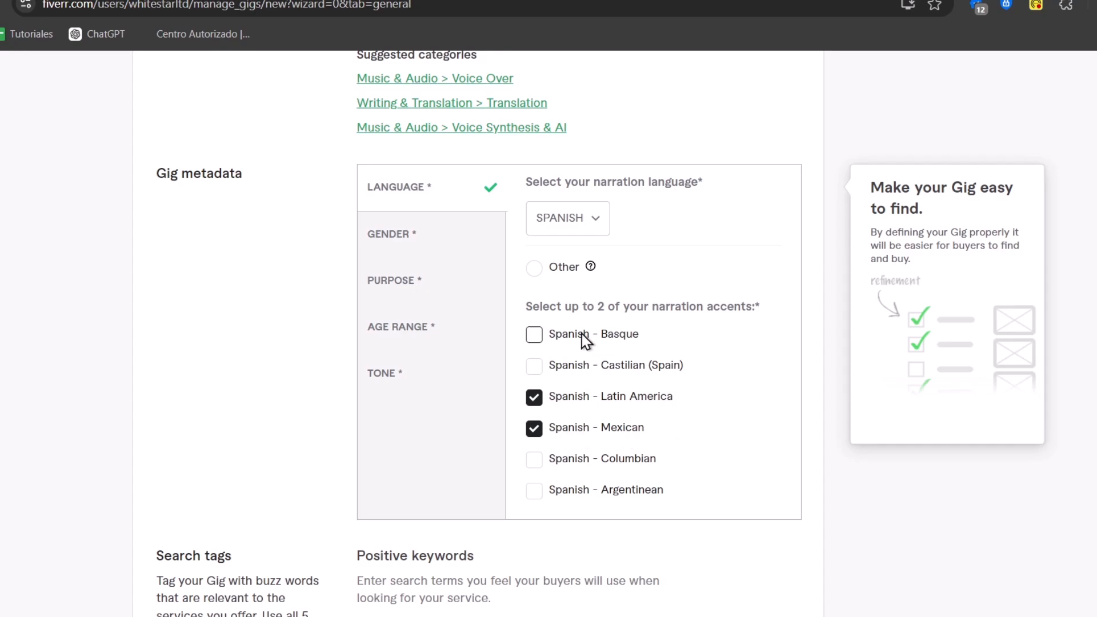
Step: Set the voice gender to Male and choose Video narration and Audiobook as voice over purposes
{"action": "left_click", "coordinate": [457, 237]}
{"action": "left_click", "coordinate": [562, 243]}
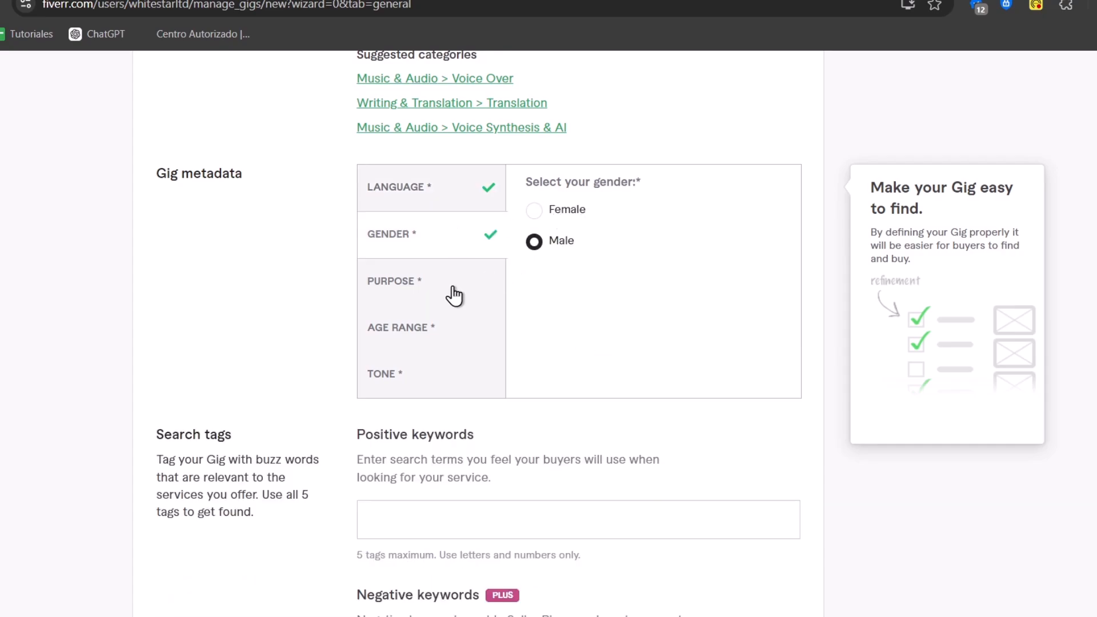
{"action": "left_click", "coordinate": [455, 293]}
{"action": "left_click", "coordinate": [626, 231]}
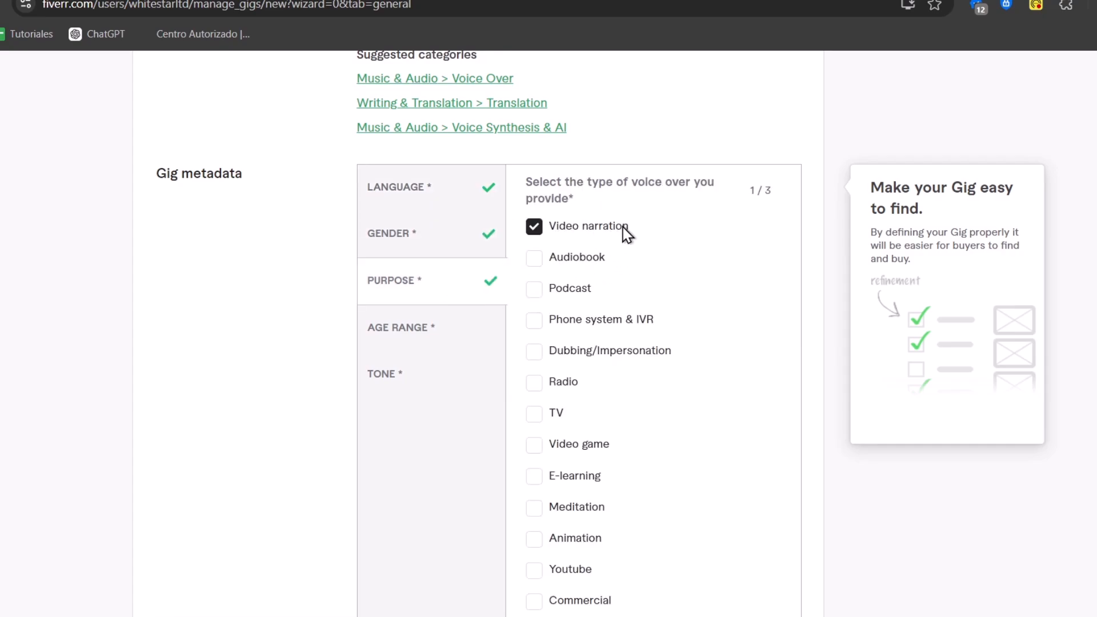
{"action": "left_click", "coordinate": [594, 255]}
{"action": "left_click", "coordinate": [584, 293]}
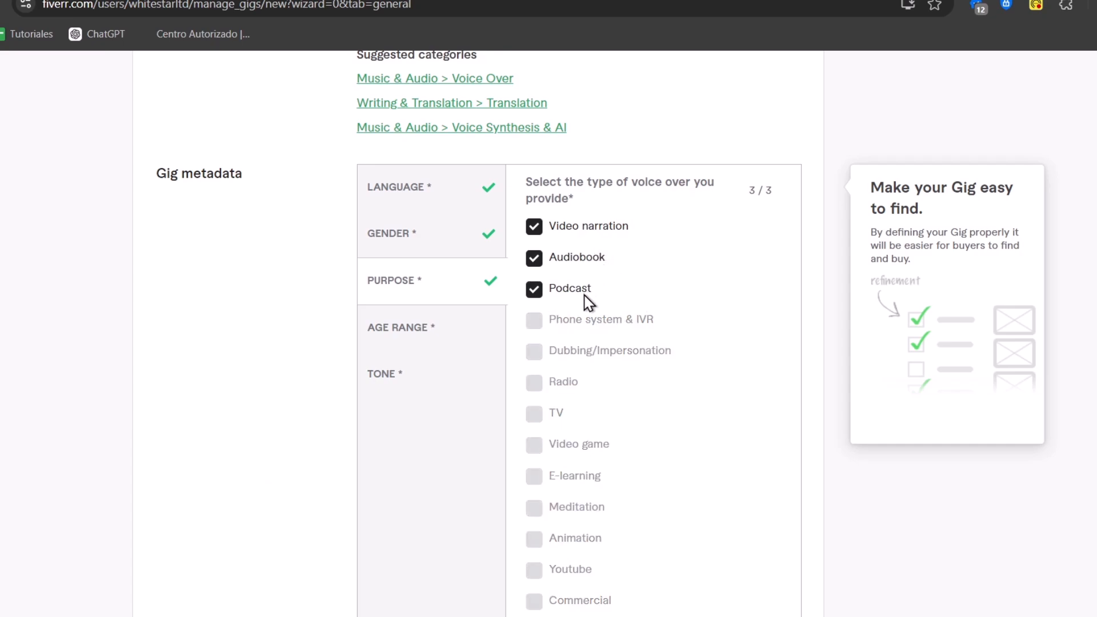
{"action": "left_click", "coordinate": [587, 301]}
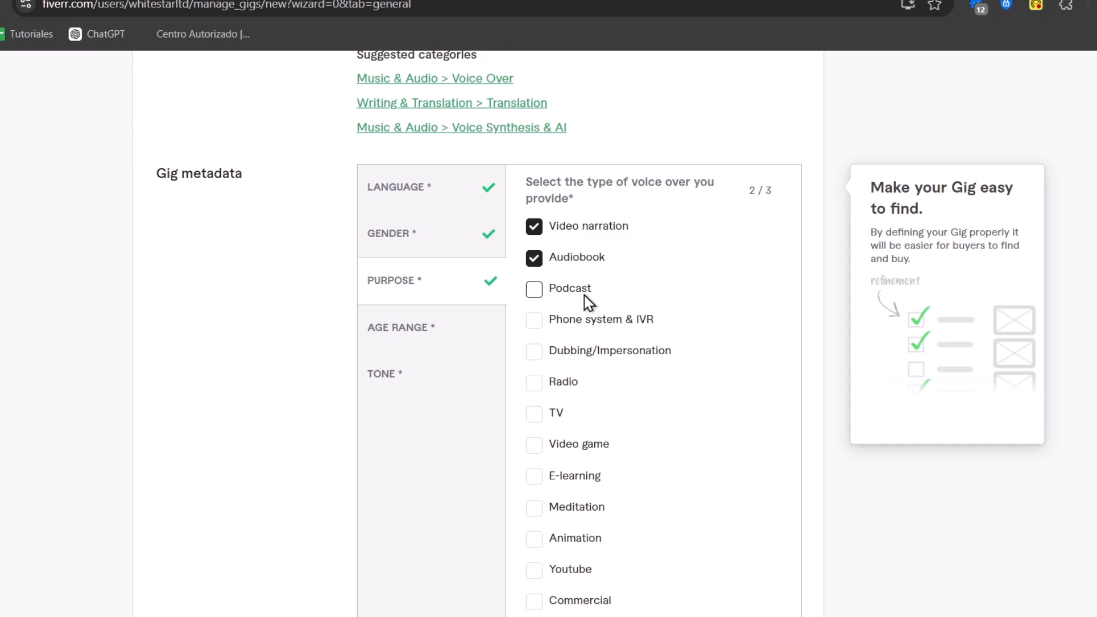
Step: Add Youtube as the third voice over purpose in the Gig metadata
{"action": "left_click", "coordinate": [609, 230]}
{"action": "left_click", "coordinate": [577, 296]}
{"action": "scroll", "coordinate": [612, 387], "scroll_direction": "down", "scroll_amount": 5}
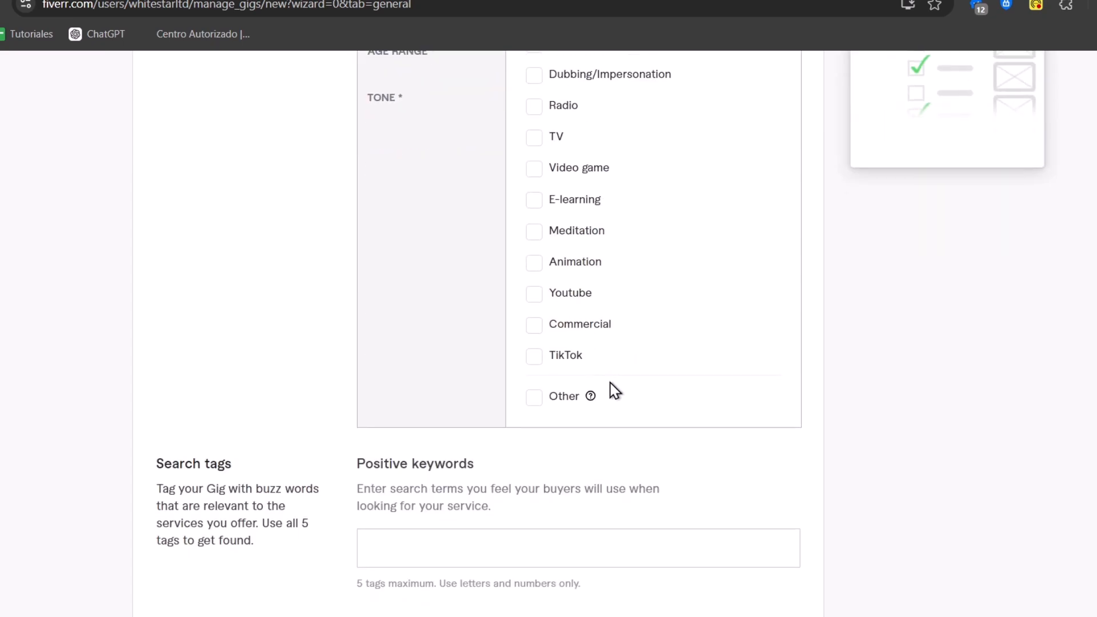
{"action": "left_click", "coordinate": [597, 330]}
{"action": "left_click", "coordinate": [597, 330]}
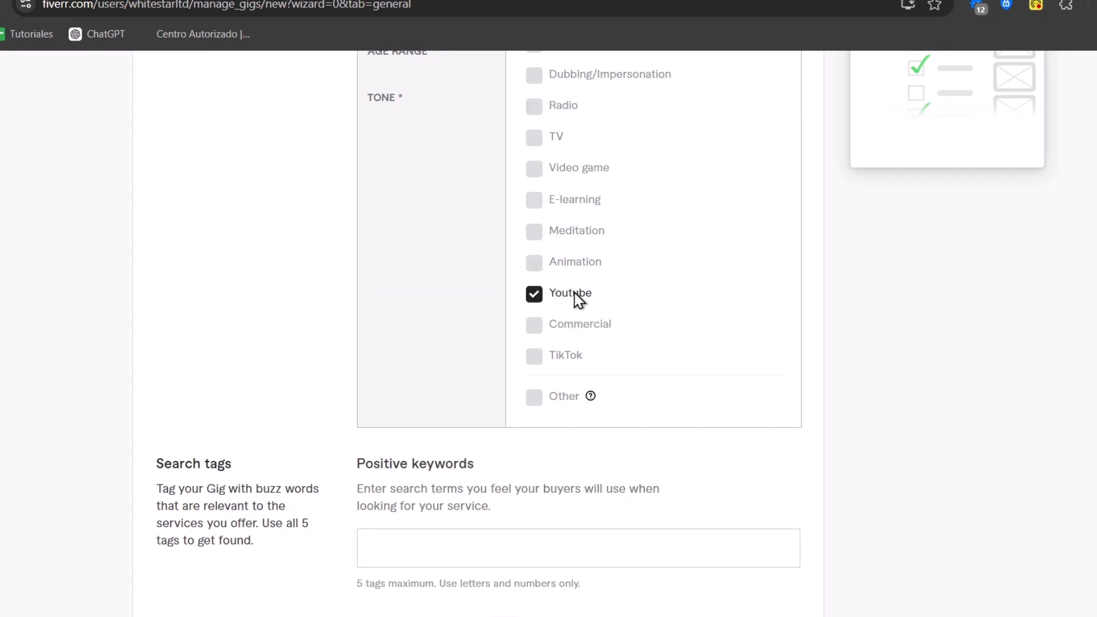
{"action": "left_click", "coordinate": [578, 296]}
{"action": "scroll", "coordinate": [656, 343], "scroll_direction": "up", "scroll_amount": 5}
Step: Set the age range to Youth and select the tones Casual, Conversational, Emotional, Energetic and Friendly
{"action": "left_click", "coordinate": [456, 338]}
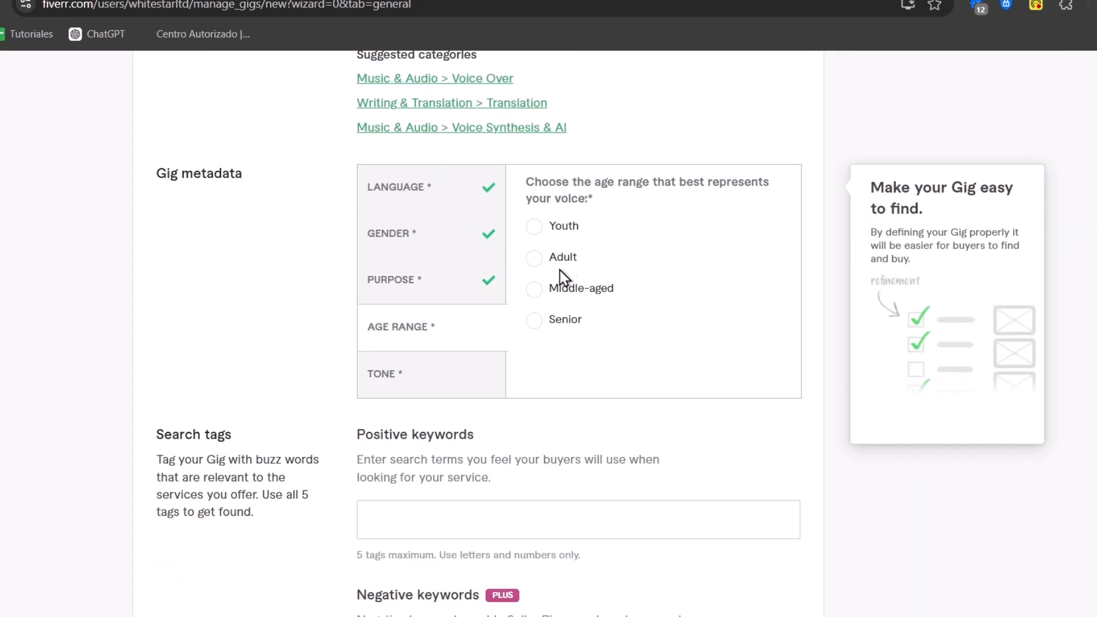
{"action": "left_click", "coordinate": [560, 229]}
{"action": "left_click", "coordinate": [466, 380]}
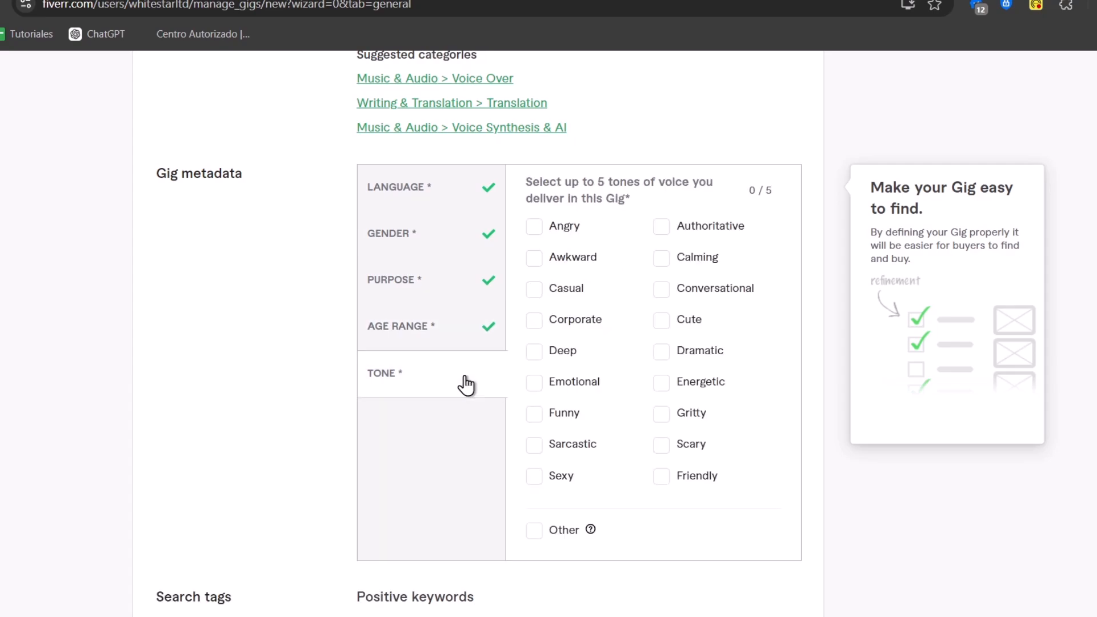
{"action": "left_click", "coordinate": [713, 292]}
{"action": "left_click", "coordinate": [566, 292]}
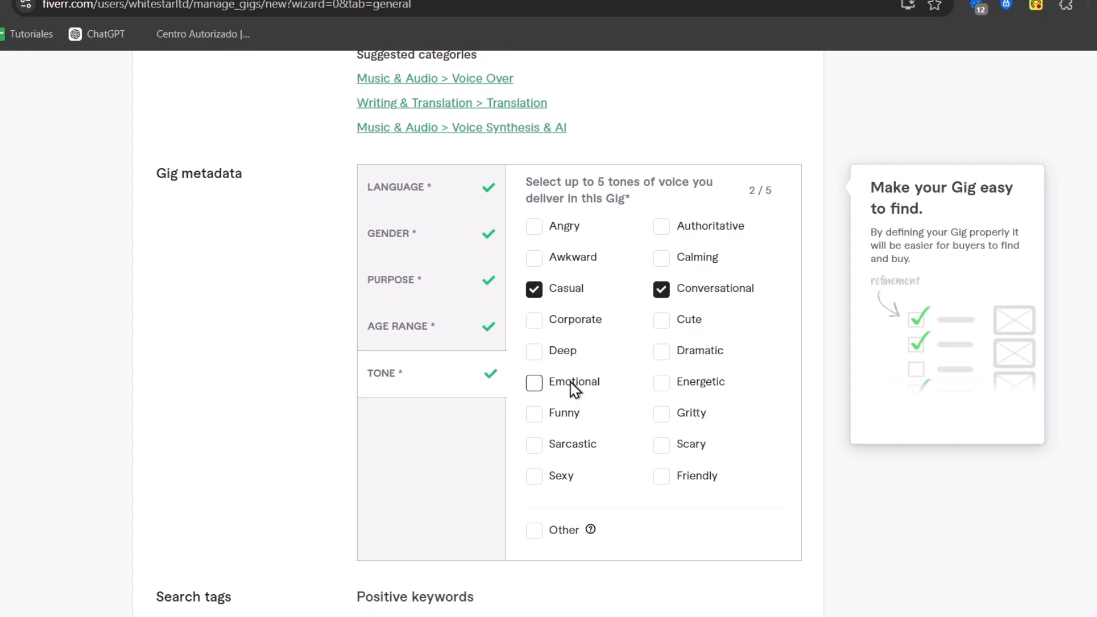
{"action": "left_click", "coordinate": [676, 483]}
{"action": "left_click", "coordinate": [710, 385]}
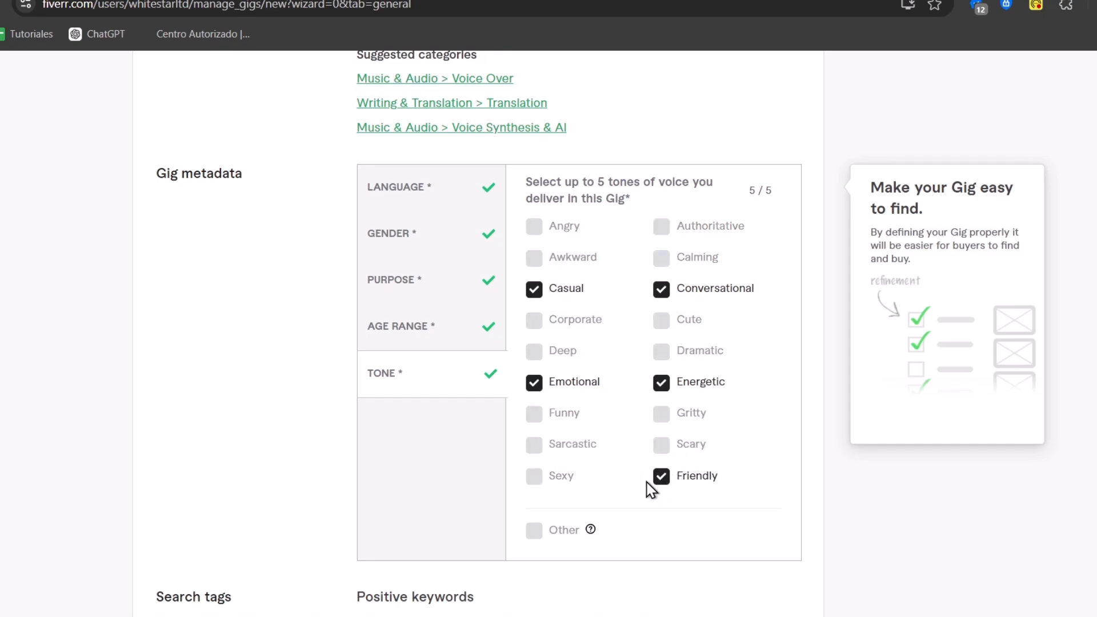
Step: Add the positive keywords "voiceover", "male voice over" and "voice" to the Gig's search tags
{"action": "scroll", "coordinate": [531, 436], "scroll_direction": "down", "scroll_amount": 5}
{"action": "left_click", "coordinate": [425, 407]}
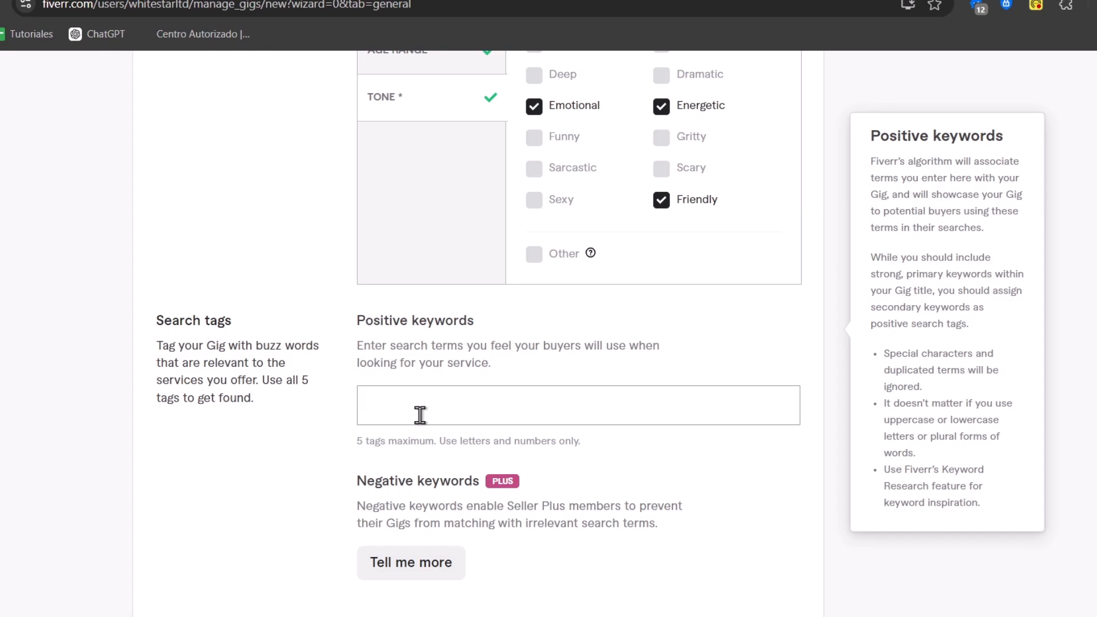
{"action": "scroll", "coordinate": [420, 415], "scroll_direction": "up", "scroll_amount": 10}
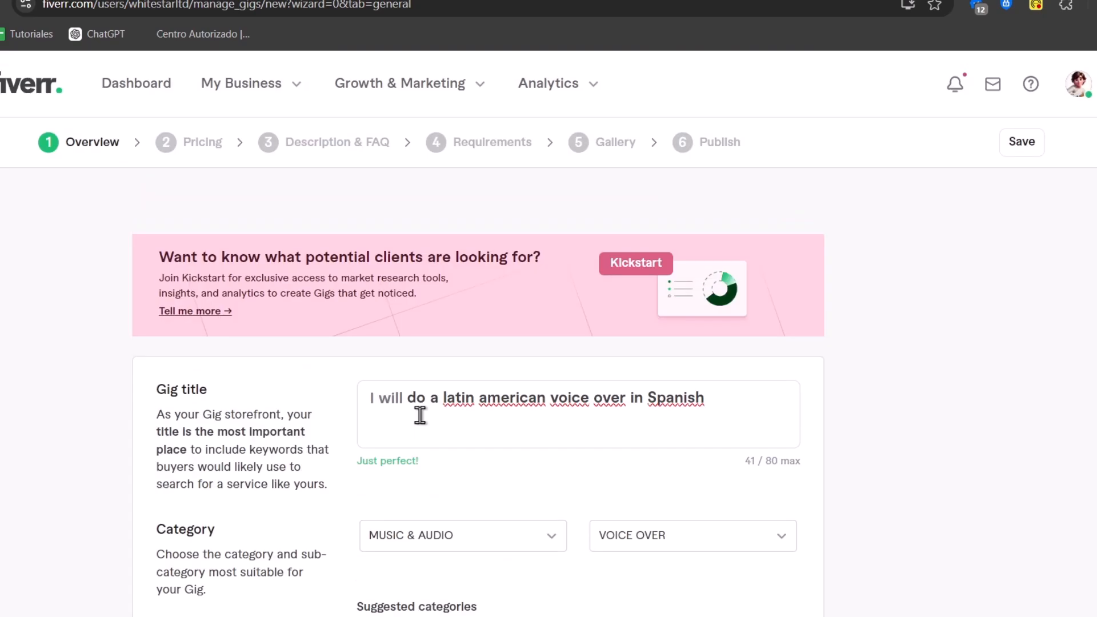
{"action": "scroll", "coordinate": [420, 416], "scroll_direction": "down", "scroll_amount": 10}
{"action": "type", "text": "voice"}
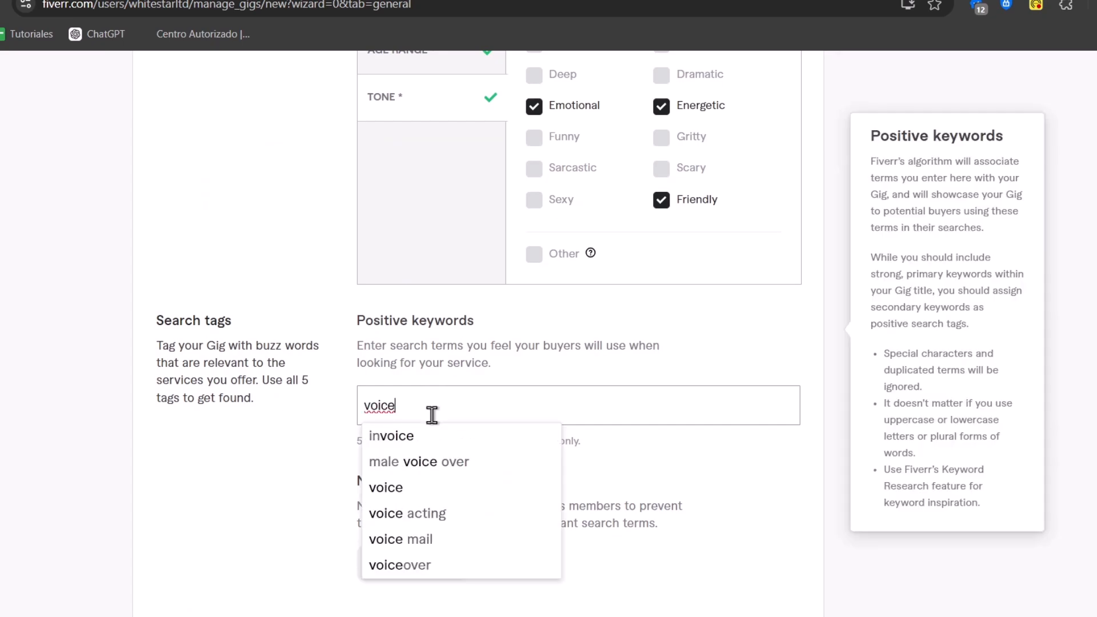
{"action": "left_click", "coordinate": [461, 566]}
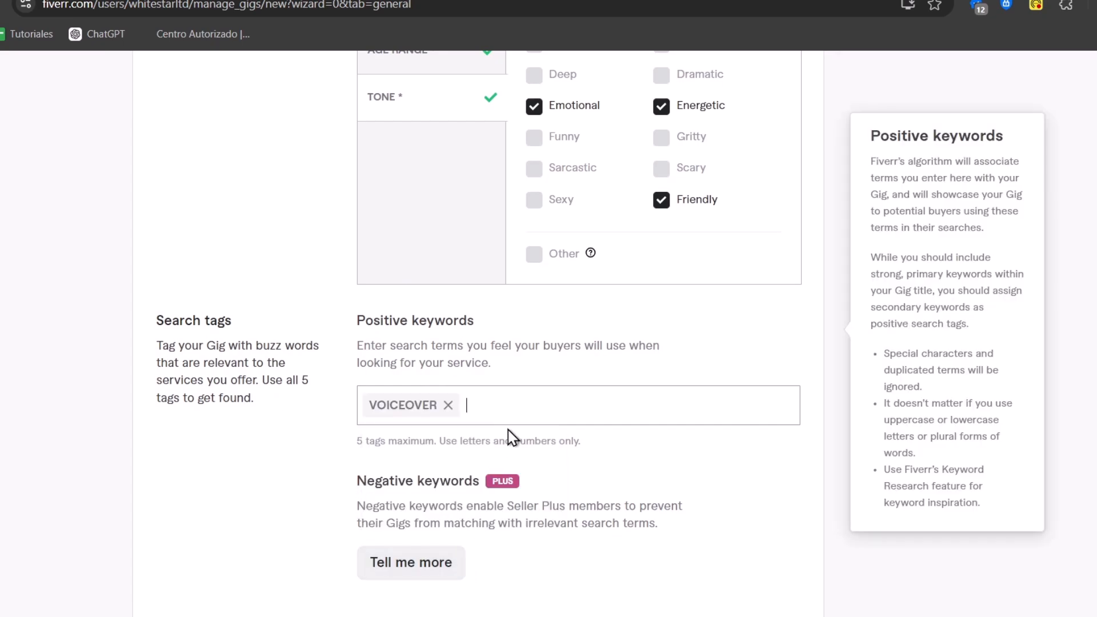
{"action": "type", "text": "male"}
{"action": "left_click", "coordinate": [508, 438]}
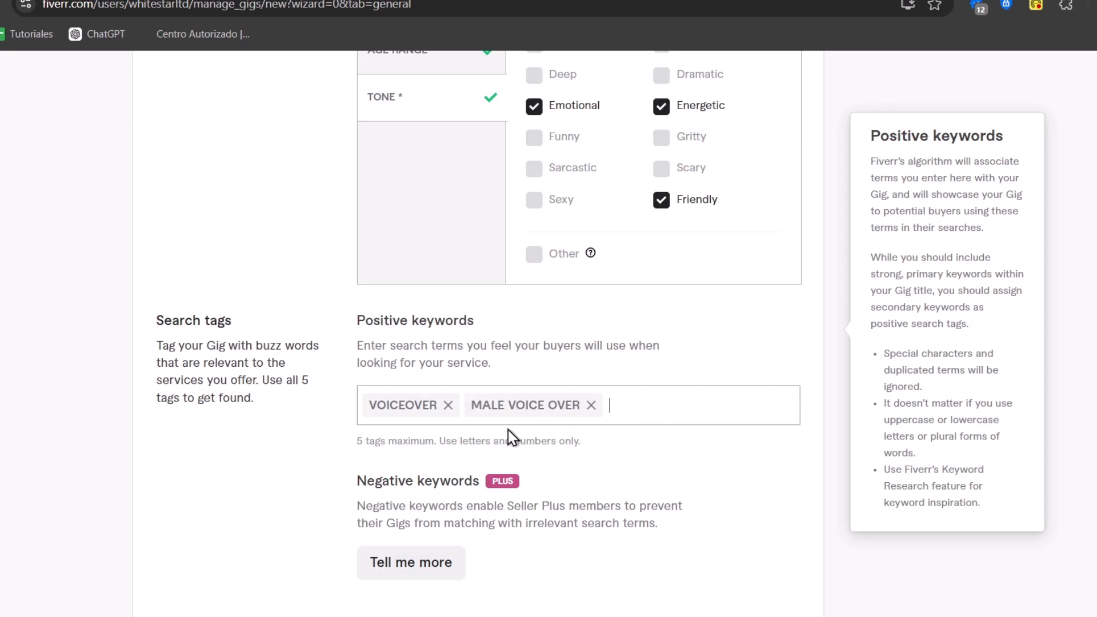
{"action": "type", "text": "voice"}
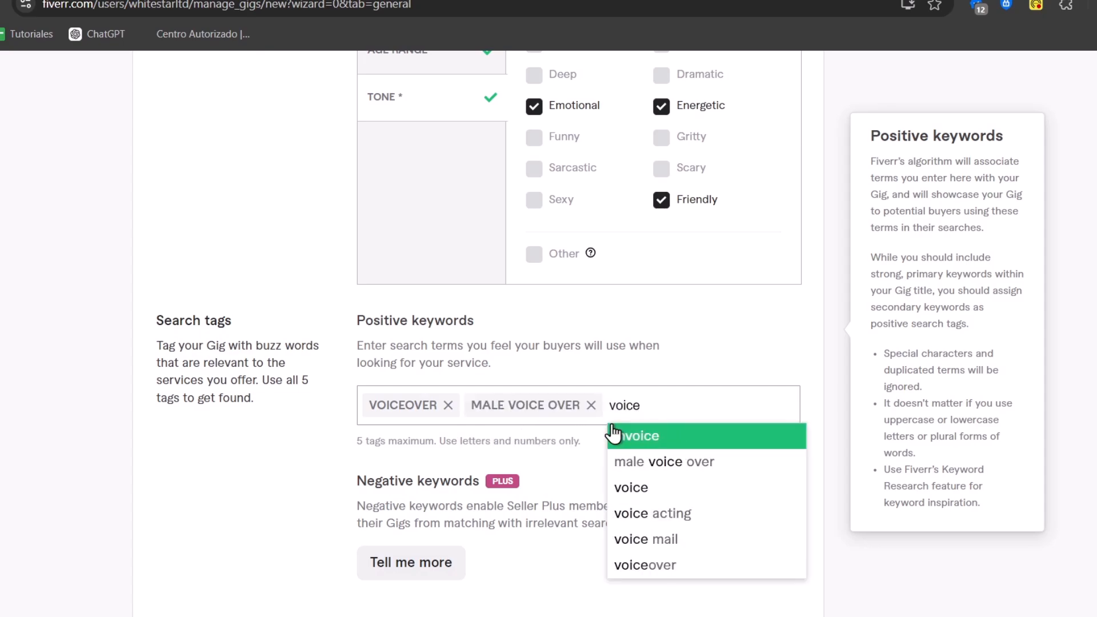
{"action": "left_click", "coordinate": [690, 488]}
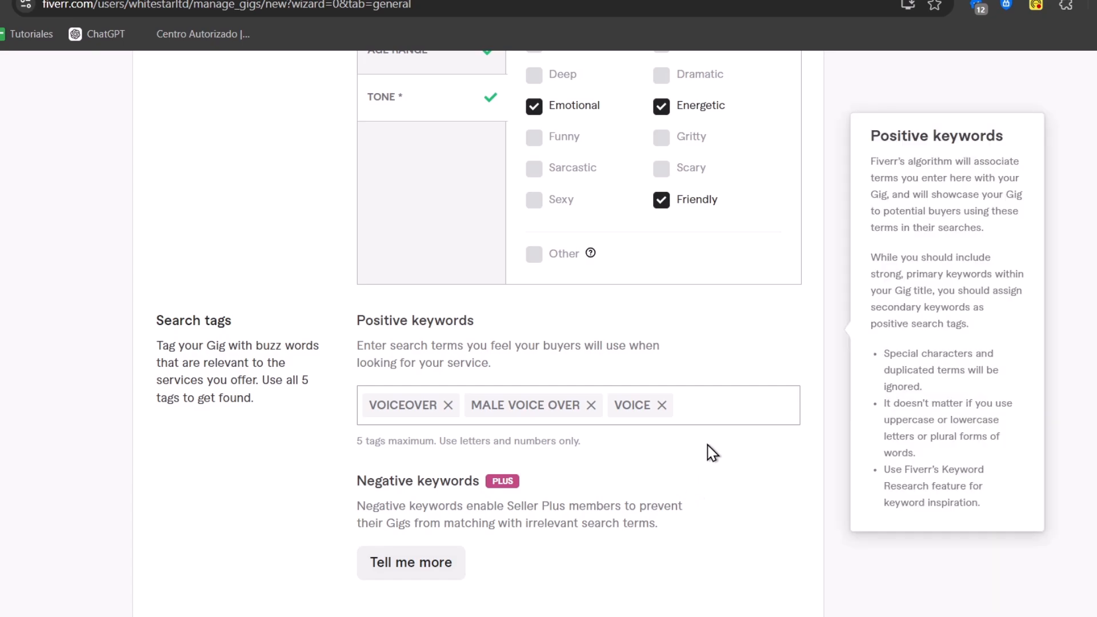
Step: Add the search tags "spanish translation" and "voice acting", and save the overview to continue to pricing
{"action": "type", "text": "spani"}
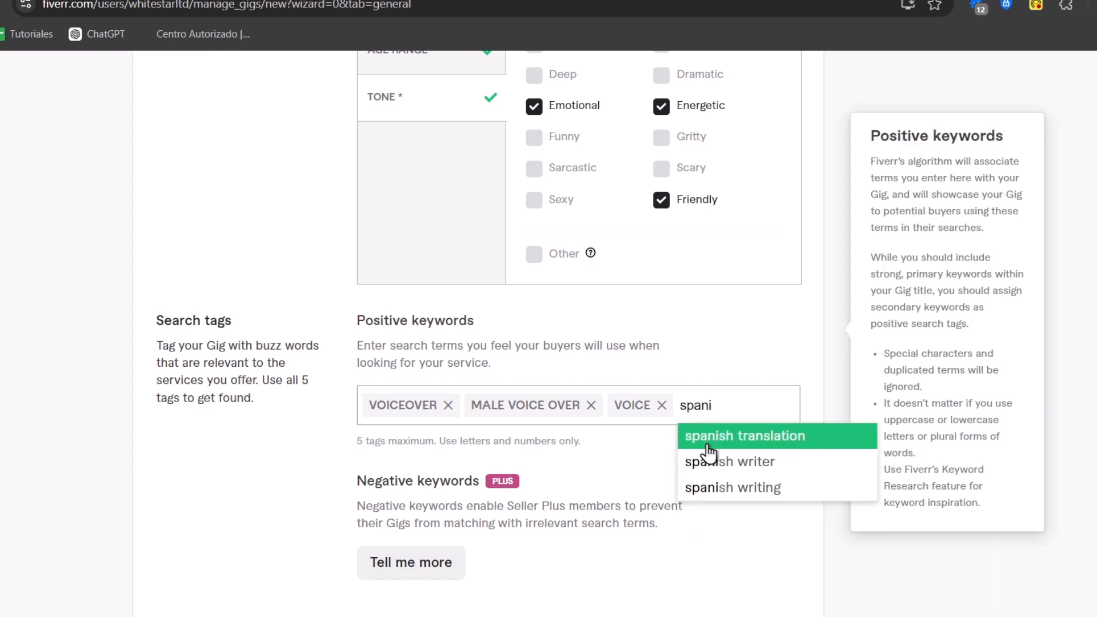
{"action": "left_click", "coordinate": [766, 443]}
{"action": "type", "text": "spani"}
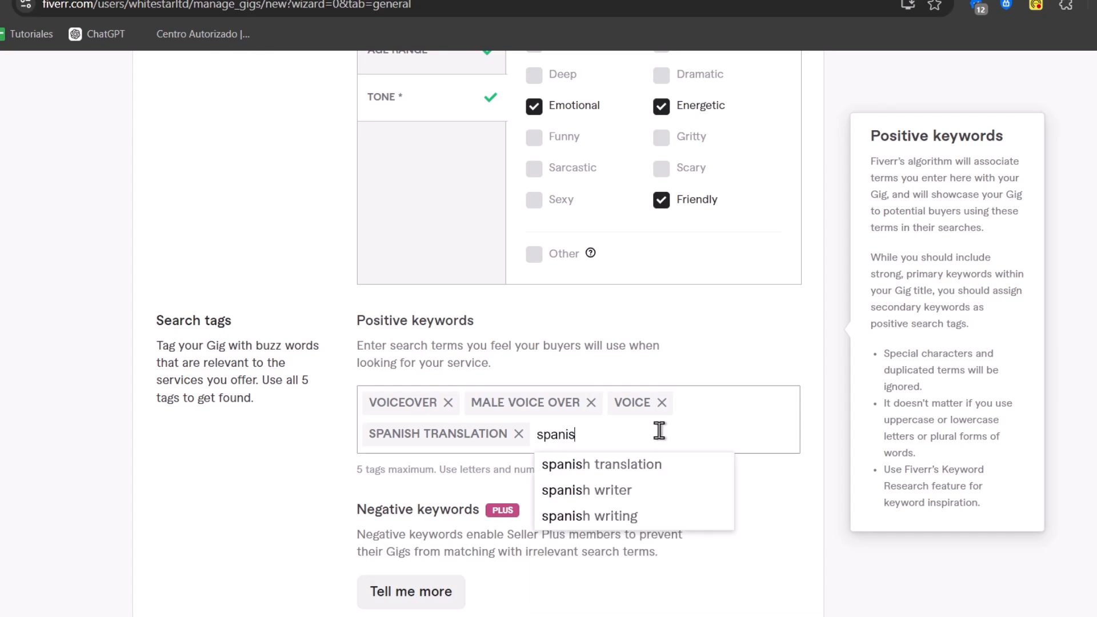
{"action": "double_click", "coordinate": [569, 433]}
{"action": "type", "text": "voice"}
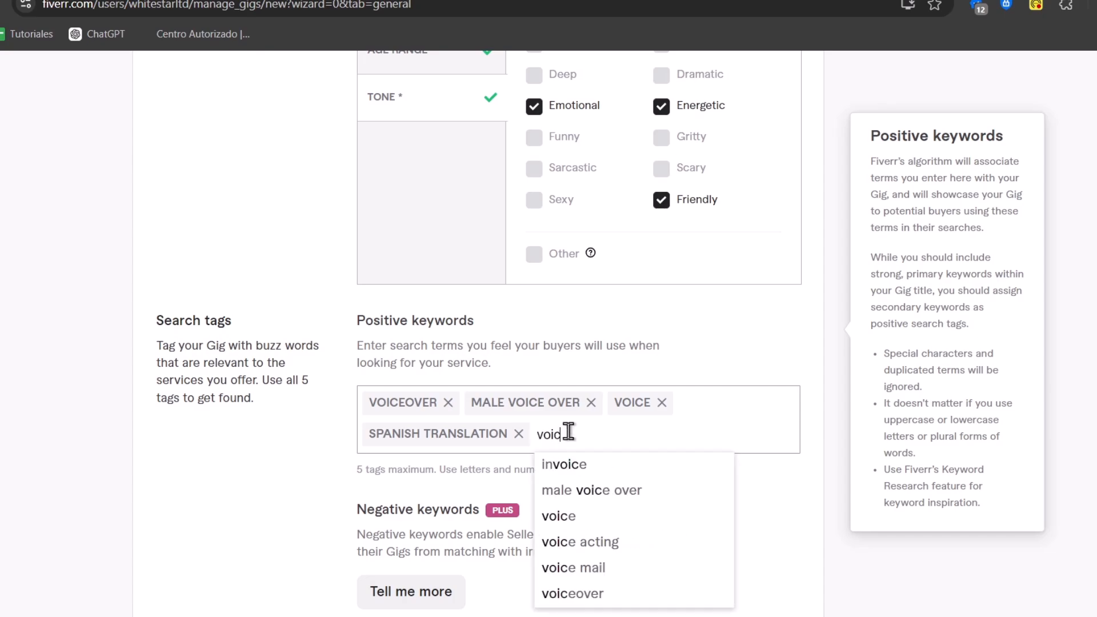
{"action": "left_click", "coordinate": [629, 542]}
{"action": "scroll", "coordinate": [780, 451], "scroll_direction": "down", "scroll_amount": 5}
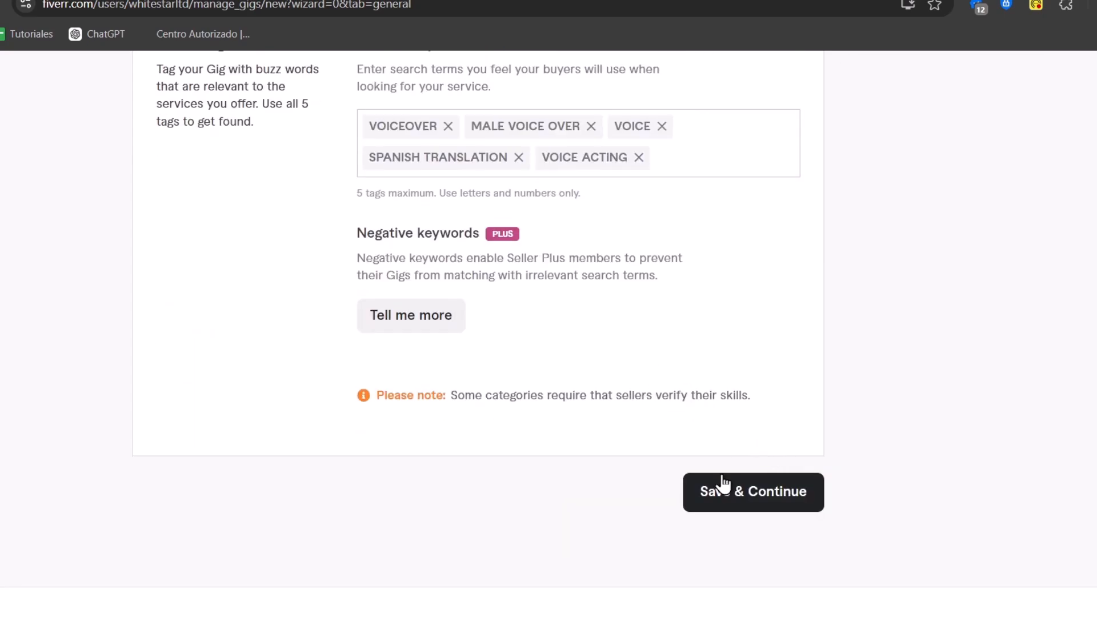
{"action": "left_click", "coordinate": [725, 487]}
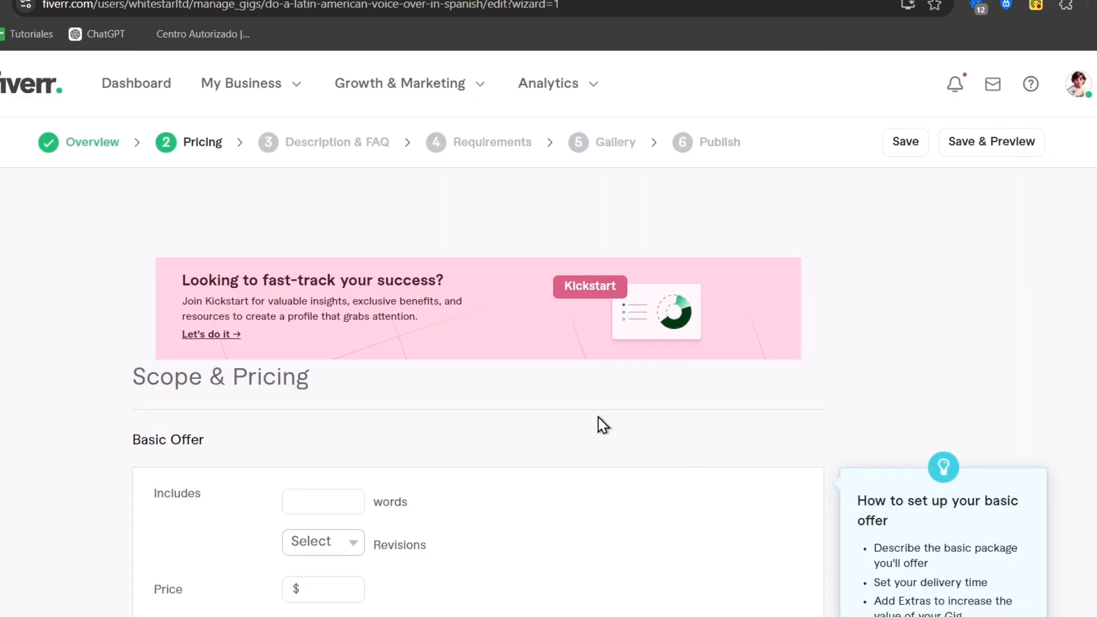
Step: Look through the basic offer, additional words, delivery time and upgrade options for the Gig's pricing
{"action": "scroll", "coordinate": [525, 389], "scroll_direction": "down", "scroll_amount": 12}
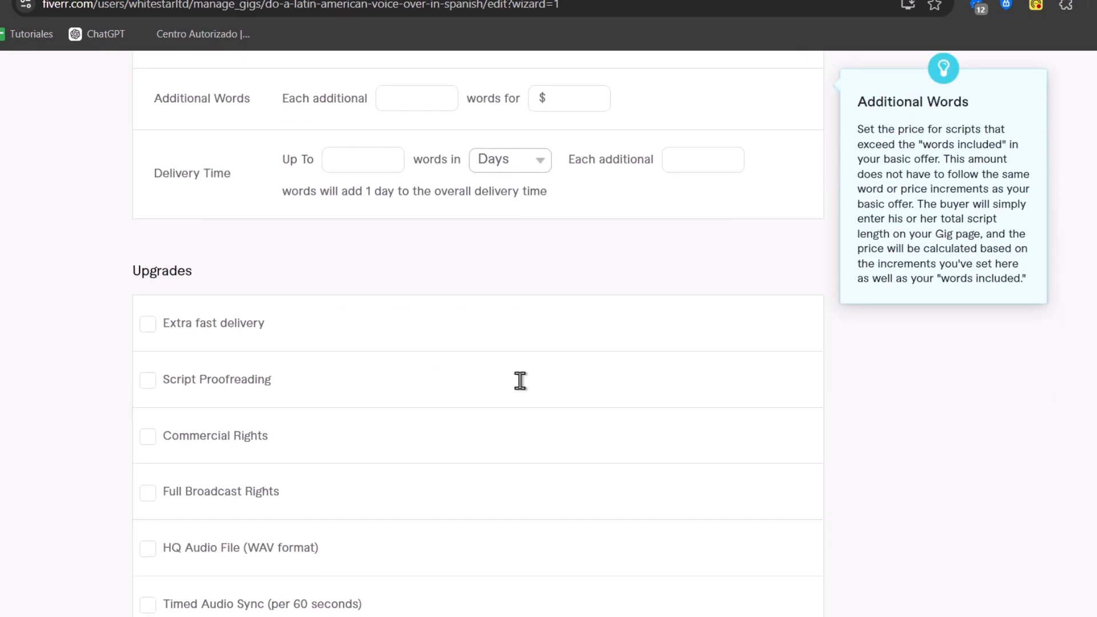
{"action": "scroll", "coordinate": [526, 390], "scroll_direction": "down", "scroll_amount": 10}
{"action": "scroll", "coordinate": [526, 390], "scroll_direction": "up", "scroll_amount": 20}
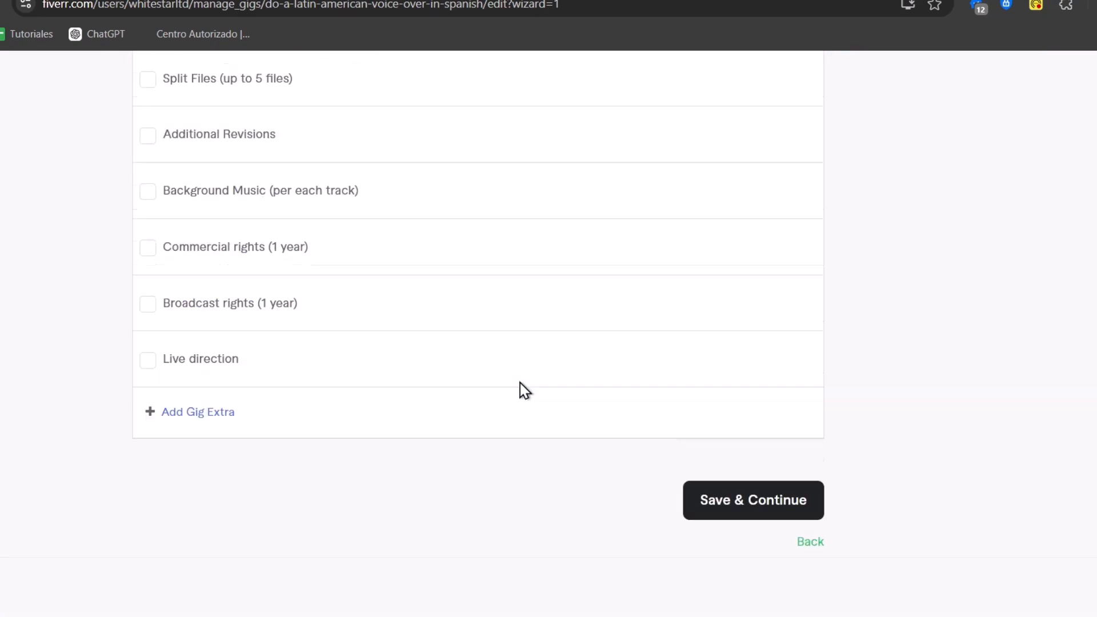
{"action": "scroll", "coordinate": [465, 389], "scroll_direction": "down", "scroll_amount": 5}
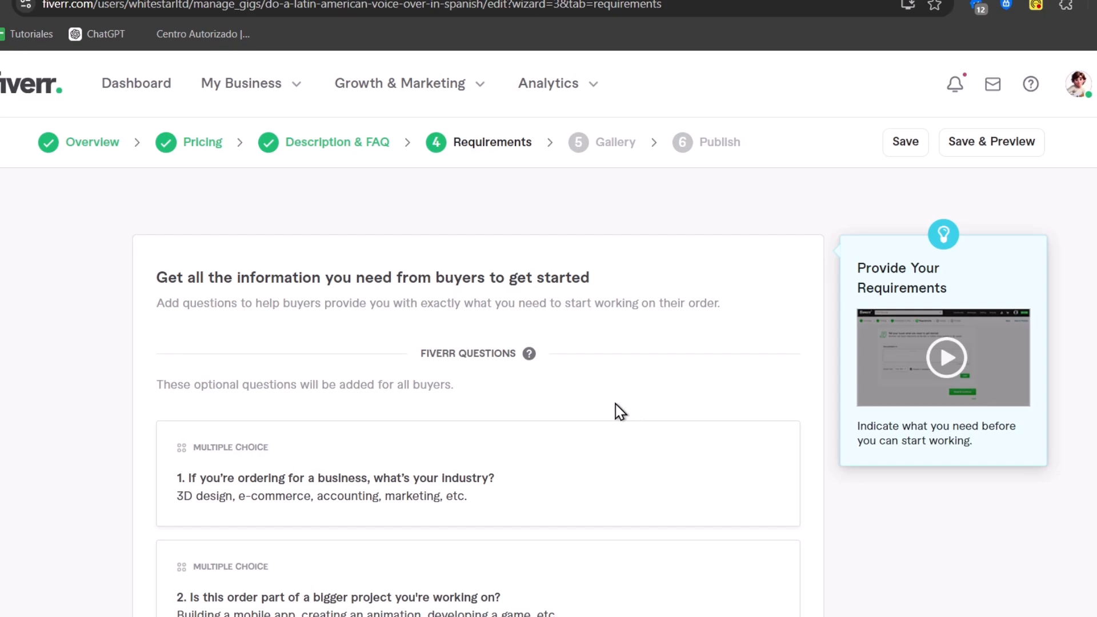
Step: Add the required free-text buyer question "What the project is about" and save the requirements to continue to the gallery
{"action": "scroll", "coordinate": [616, 404], "scroll_direction": "down", "scroll_amount": 5}
{"action": "left_click_drag", "start_coordinate": [336, 320], "coordinate": [500, 318]}
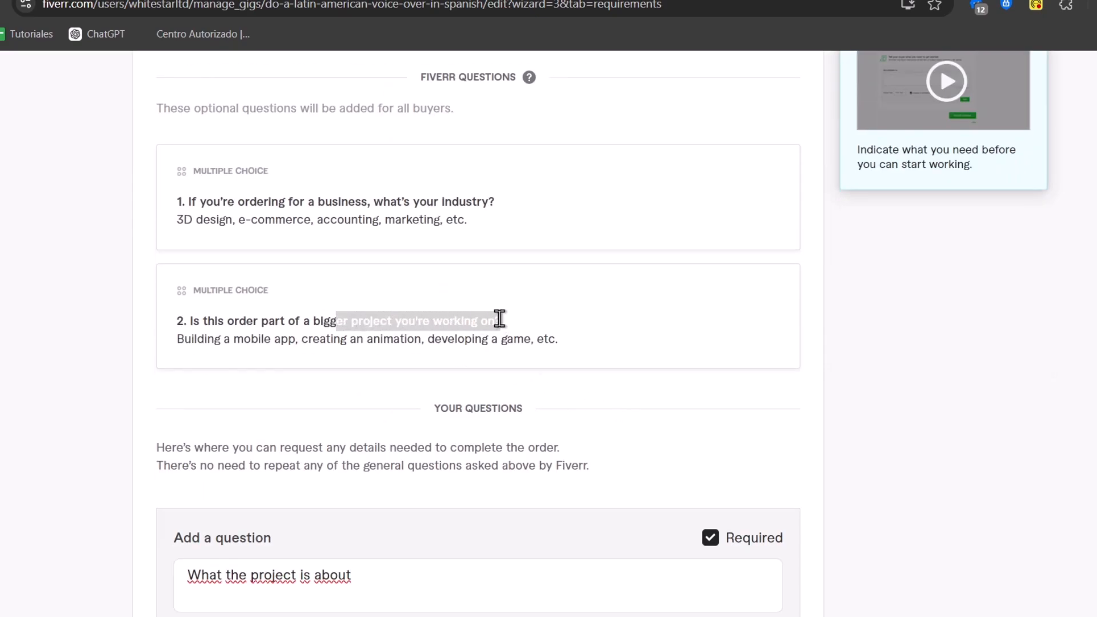
{"action": "scroll", "coordinate": [457, 337], "scroll_direction": "down", "scroll_amount": 5}
{"action": "left_click_drag", "start_coordinate": [351, 299], "coordinate": [224, 299]}
{"action": "left_click", "coordinate": [744, 510]}
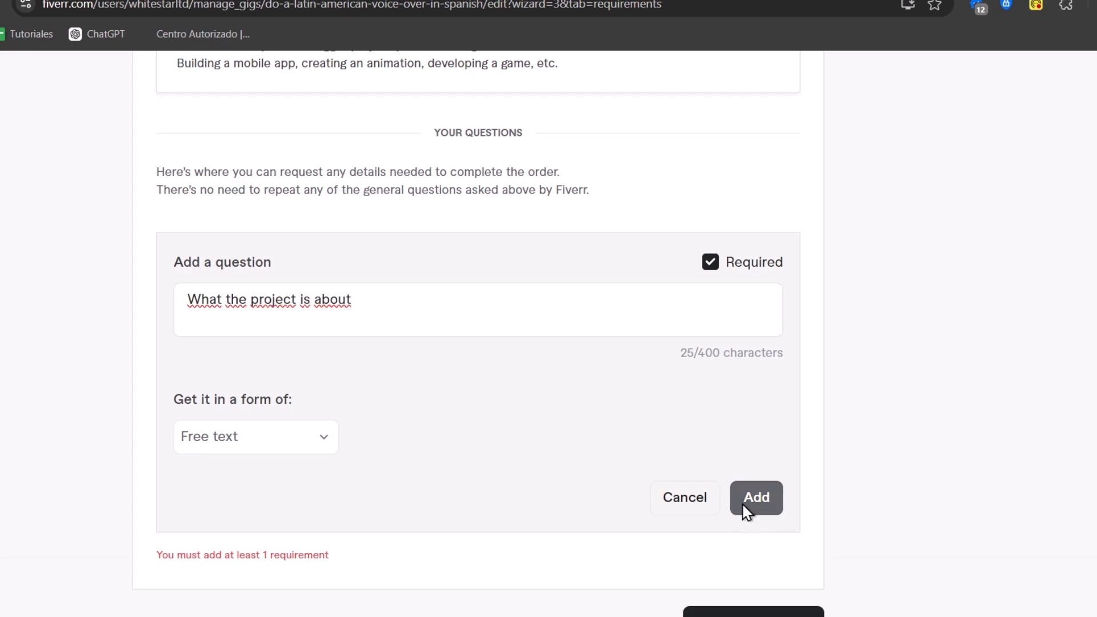
{"action": "left_click", "coordinate": [783, 453]}
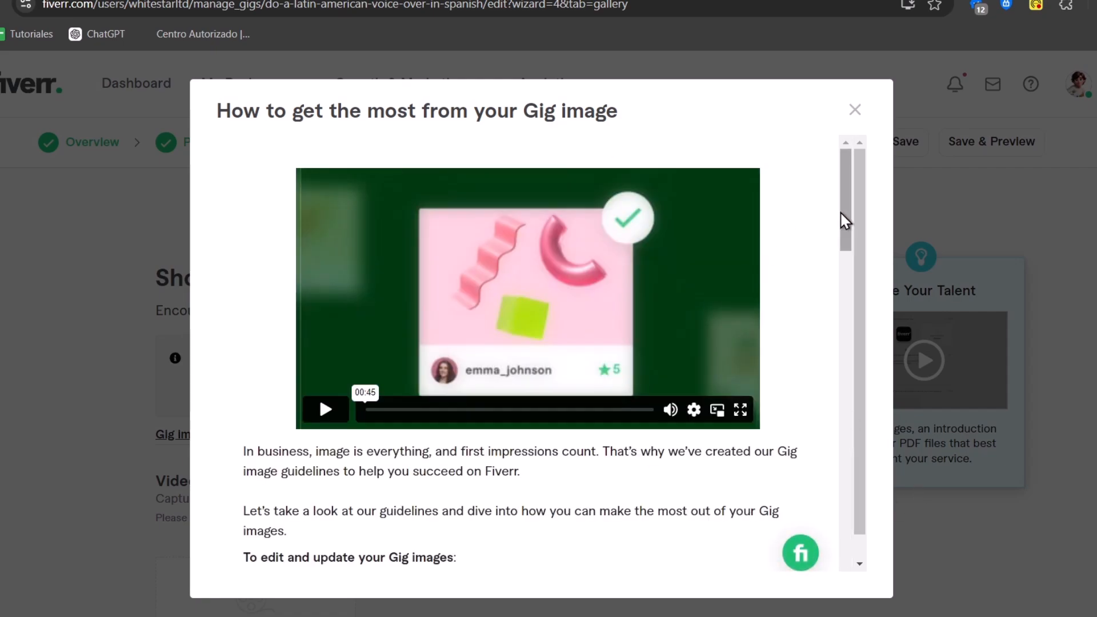
Step: Read and close the Gig image guidelines, and look through the gallery's upload sections down to the PDF documents
{"action": "scroll", "coordinate": [558, 345], "scroll_direction": "down", "scroll_amount": 15}
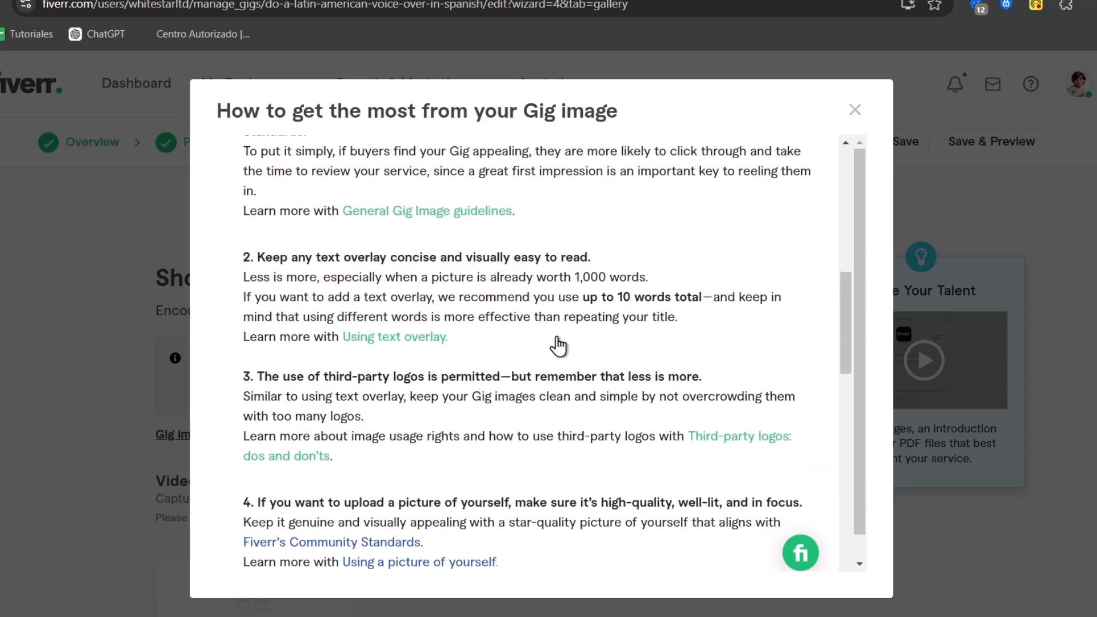
{"action": "left_click", "coordinate": [854, 111]}
{"action": "scroll", "coordinate": [362, 345], "scroll_direction": "down", "scroll_amount": 5}
{"action": "scroll", "coordinate": [318, 355], "scroll_direction": "down", "scroll_amount": 9}
{"action": "scroll", "coordinate": [282, 283], "scroll_direction": "down", "scroll_amount": 15}
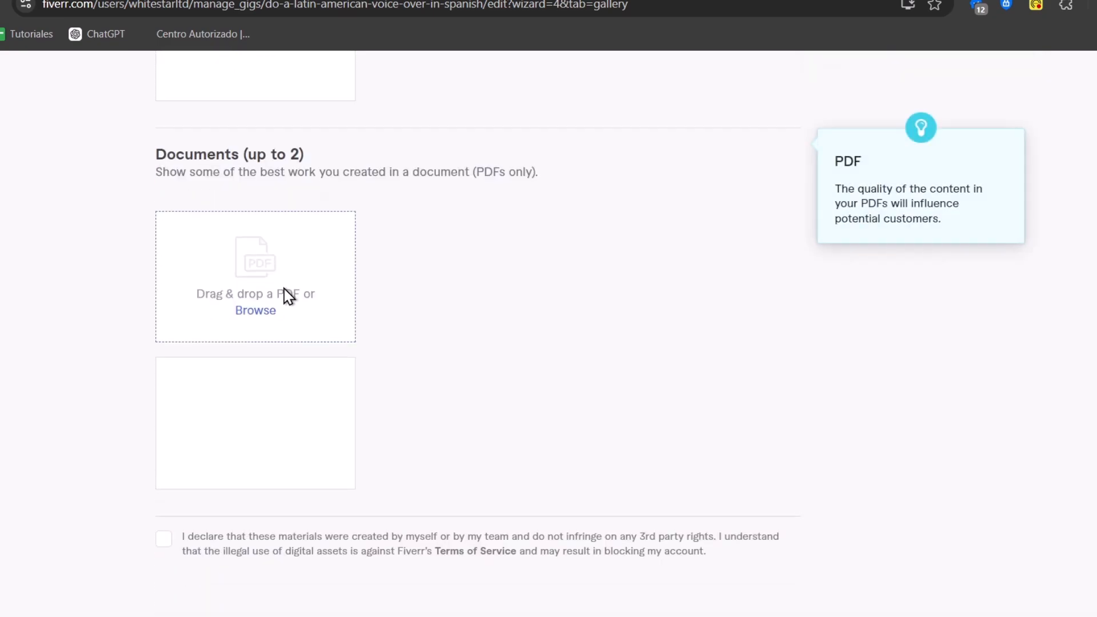
Step: Finish with the Gig's gallery and go to the draft Gigs on the seller profile
{"action": "scroll", "coordinate": [284, 284], "scroll_direction": "down", "scroll_amount": 5}
{"action": "left_click", "coordinate": [345, 275]}
{"action": "left_click", "coordinate": [714, 382]}
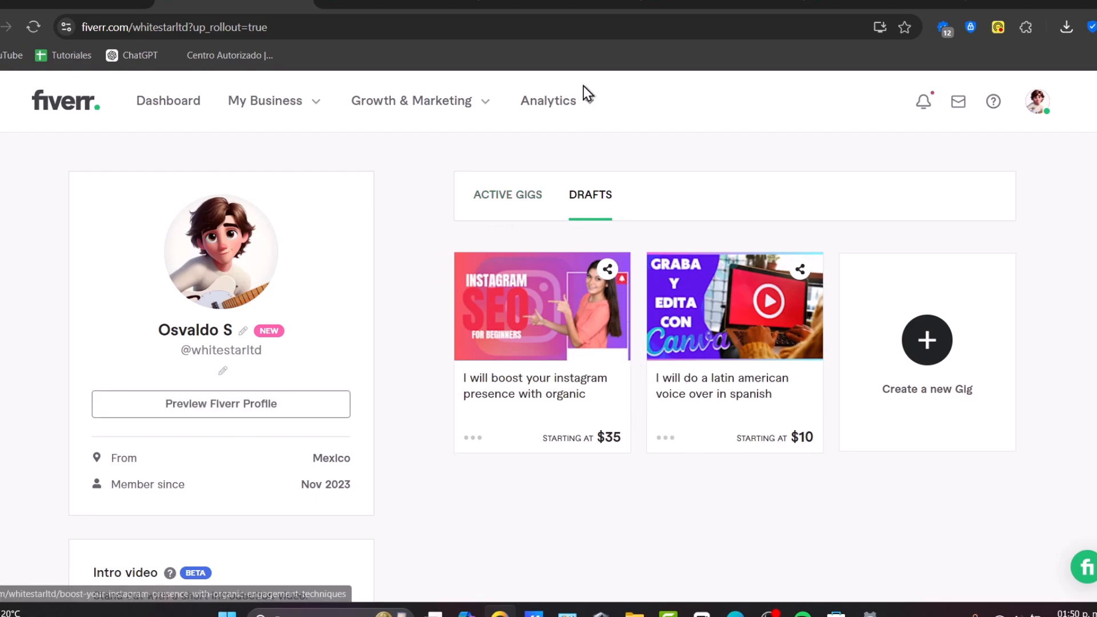
Step: Look through the Analytics, Growth & Marketing and My Business options, and check and close the notifications
{"action": "left_click", "coordinate": [580, 112]}
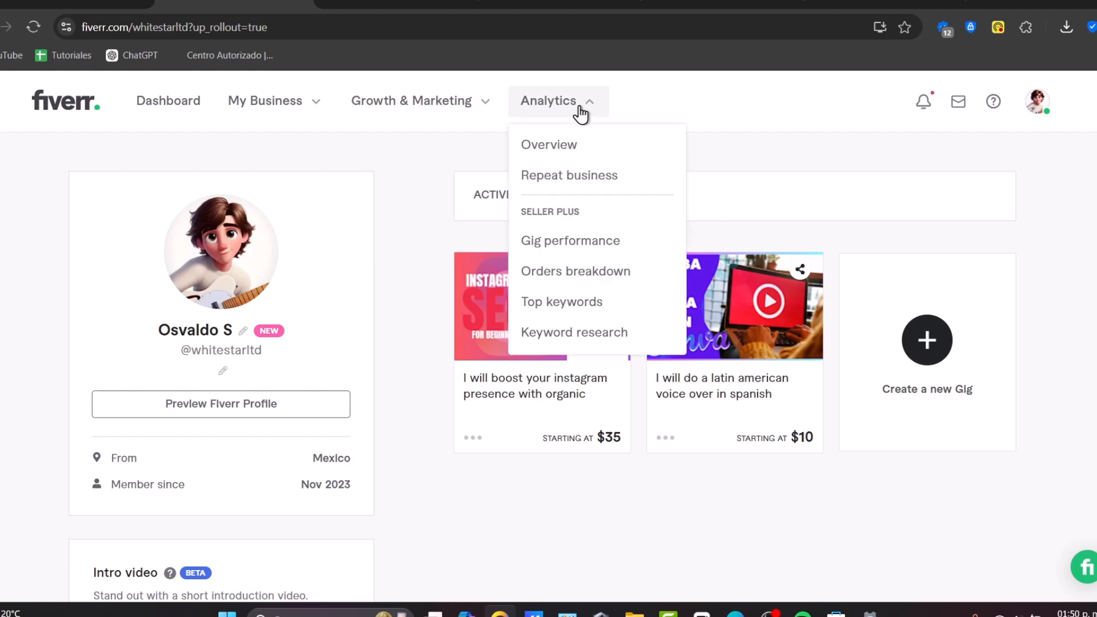
{"action": "left_click", "coordinate": [427, 109]}
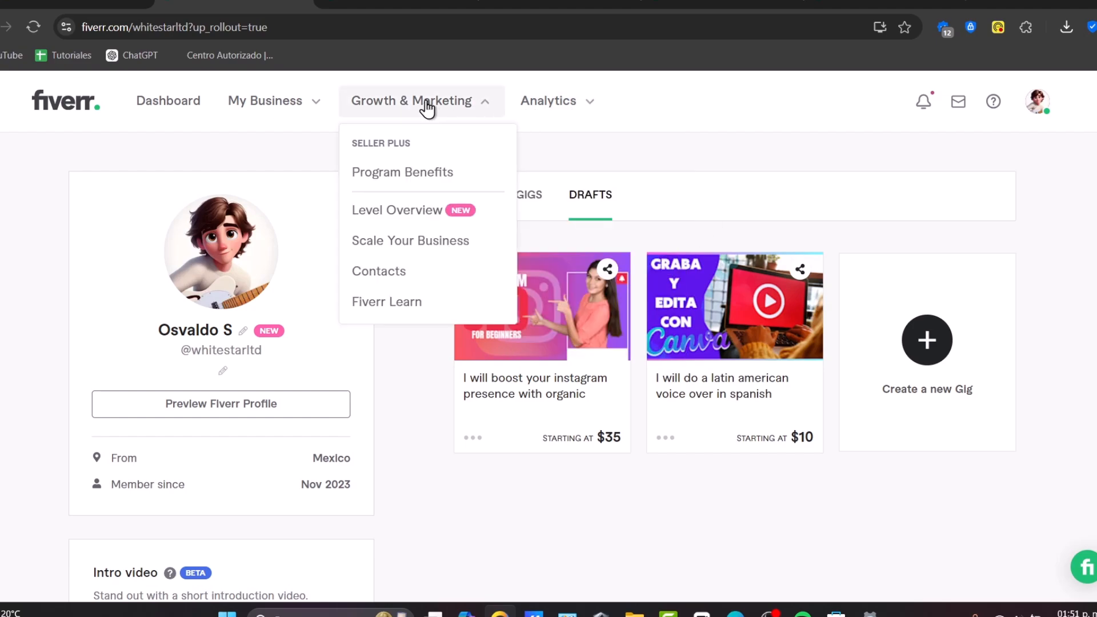
{"action": "left_click", "coordinate": [302, 114]}
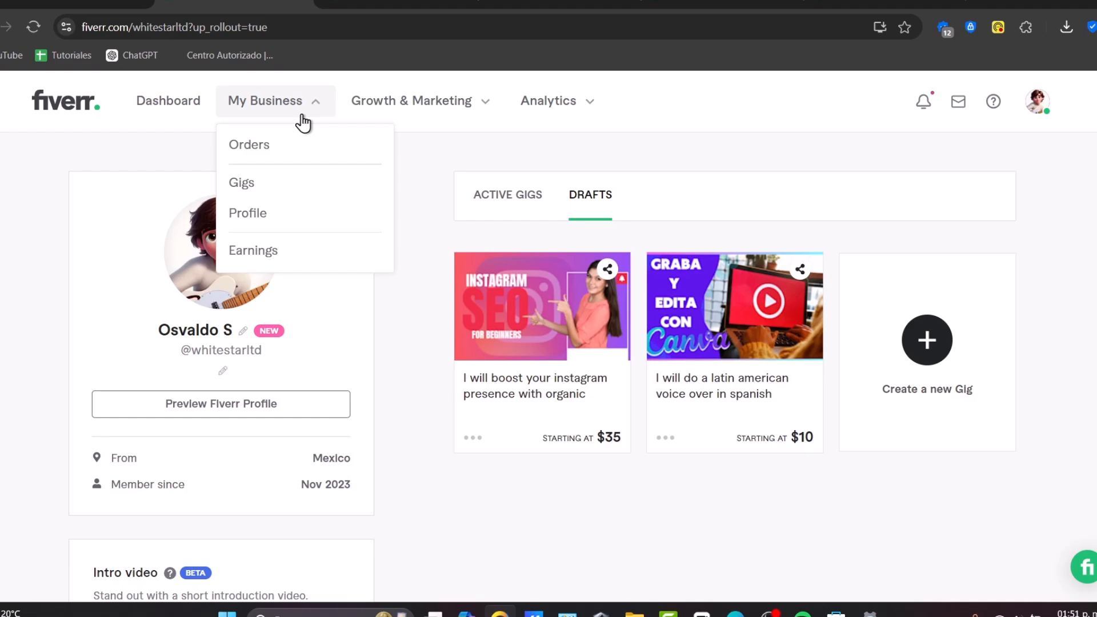
{"action": "left_click", "coordinate": [923, 101]}
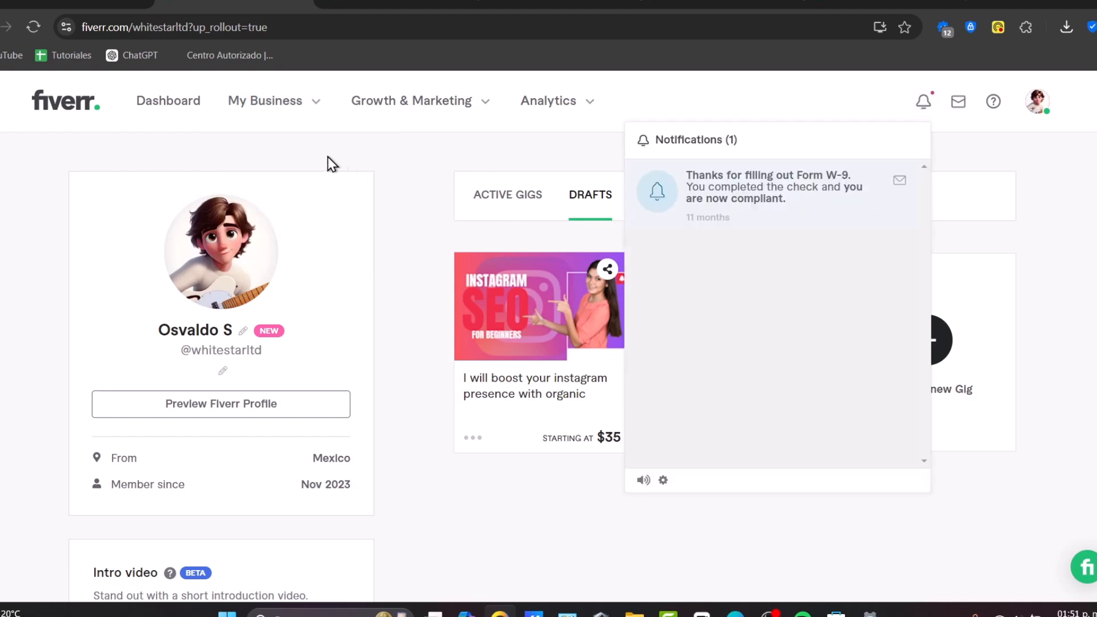
{"action": "left_click", "coordinate": [410, 196]}
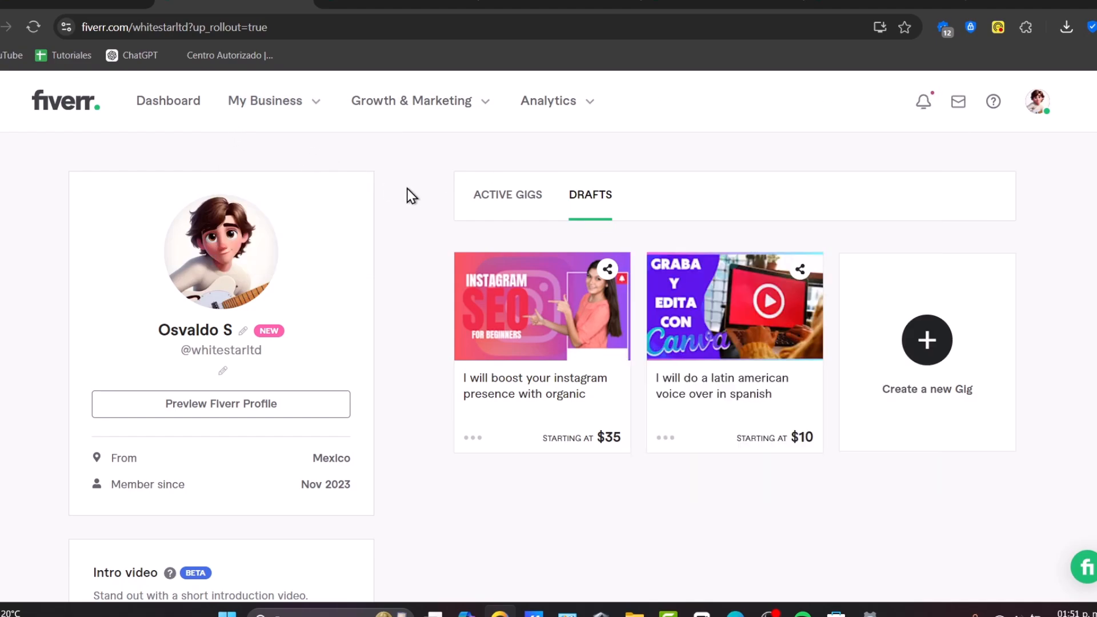